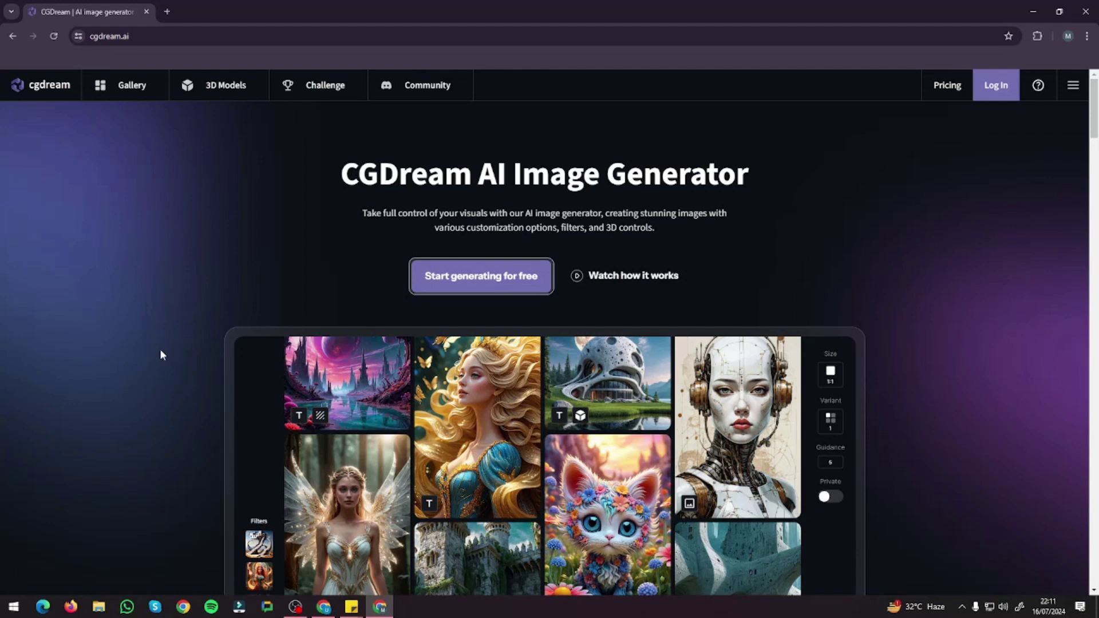
- Start generating for free and sign in to CGDream with the listed Google account
{"action": "scroll", "coordinate": [161, 351], "scroll_direction": "down", "scroll_amount": 4}
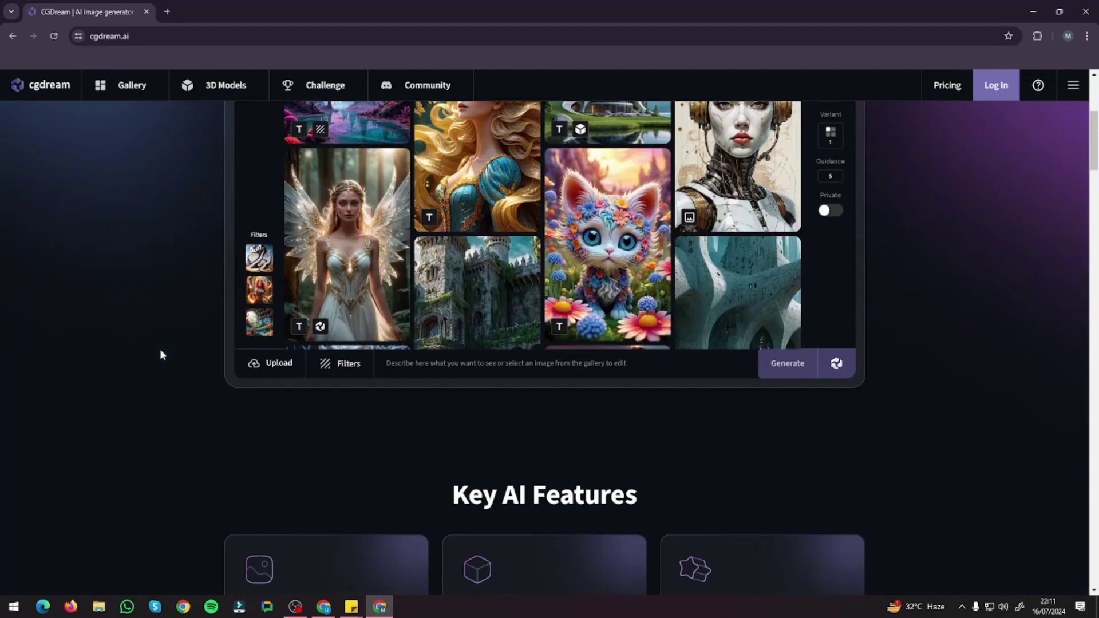
{"action": "scroll", "coordinate": [161, 350], "scroll_direction": "up", "scroll_amount": 4}
{"action": "left_click", "coordinate": [490, 277]}
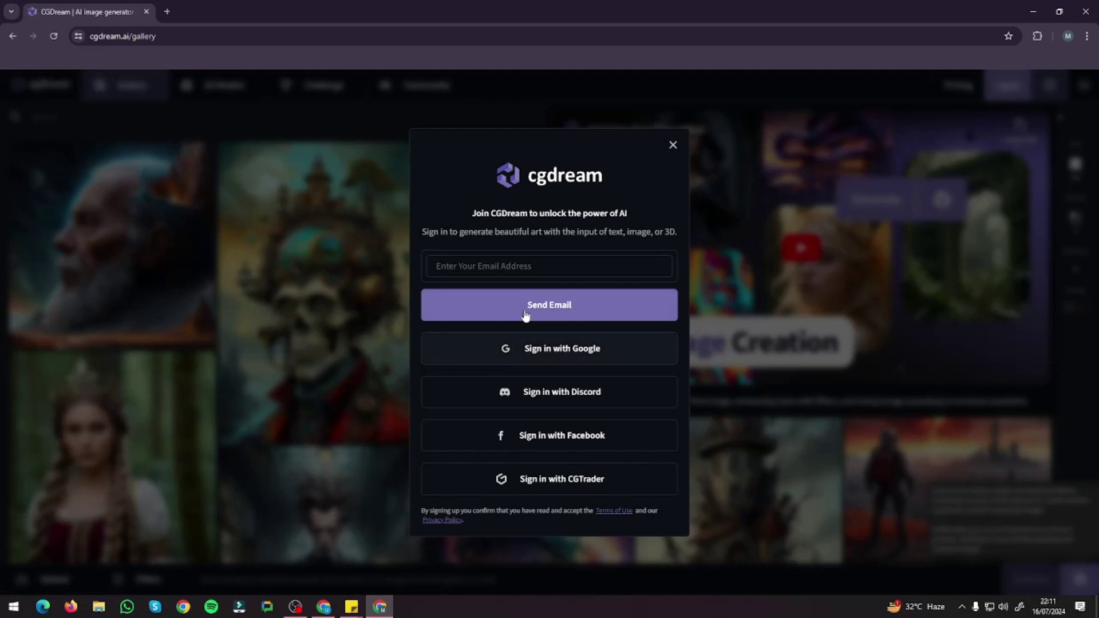
{"action": "left_click", "coordinate": [541, 355]}
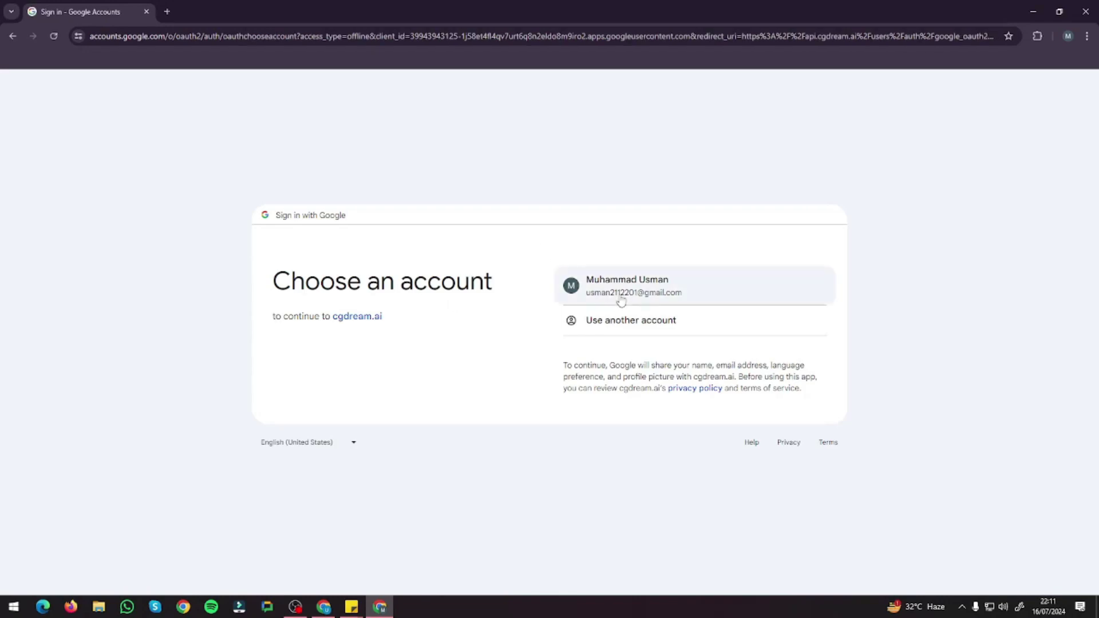
{"action": "left_click", "coordinate": [621, 289]}
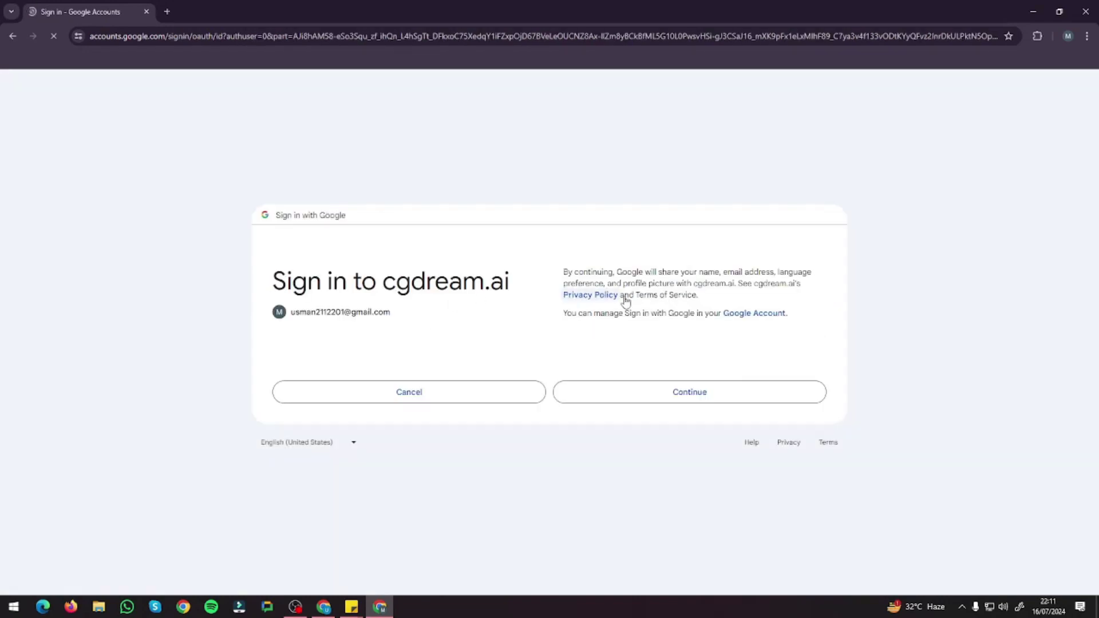
{"action": "left_click", "coordinate": [679, 398]}
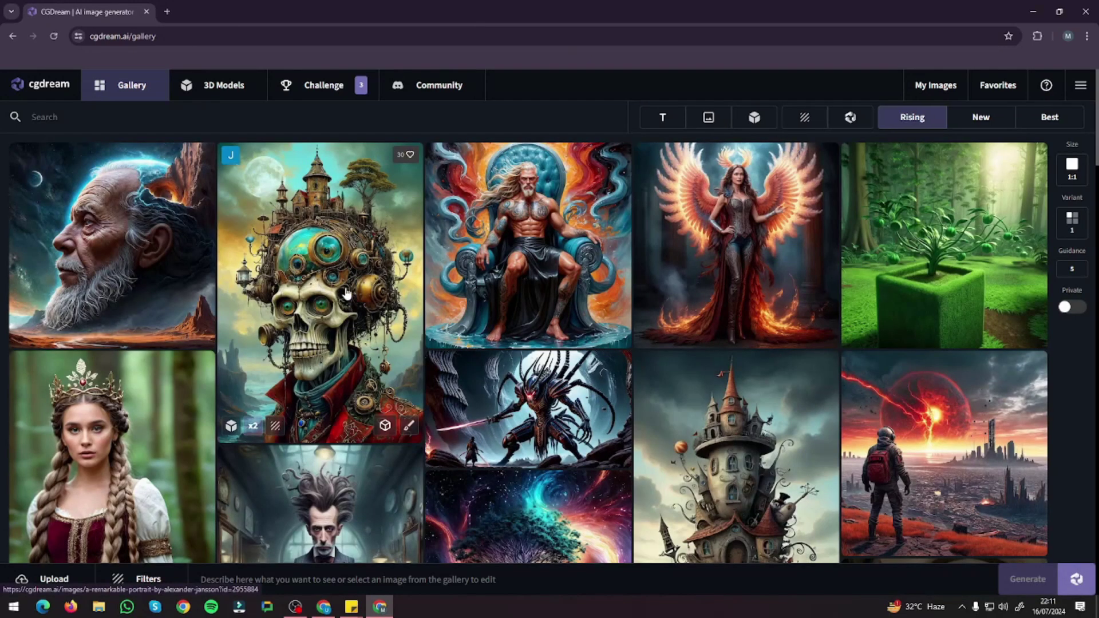
- Browse the rising images in the community gallery
{"action": "scroll", "coordinate": [458, 269], "scroll_direction": "down", "scroll_amount": 4}
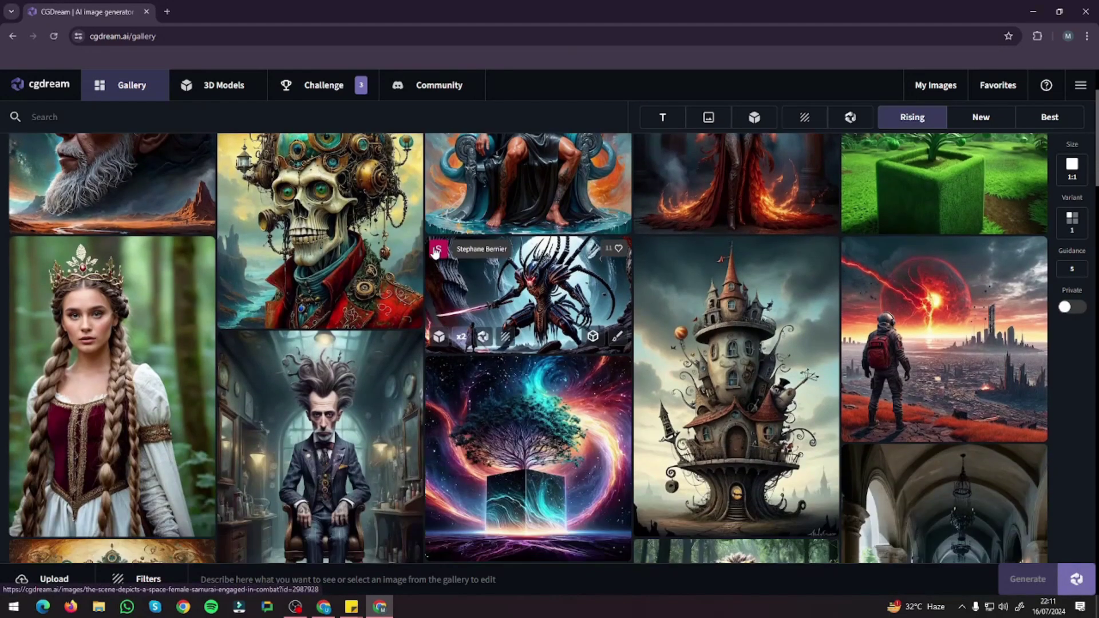
{"action": "scroll", "coordinate": [429, 274], "scroll_direction": "down", "scroll_amount": 12}
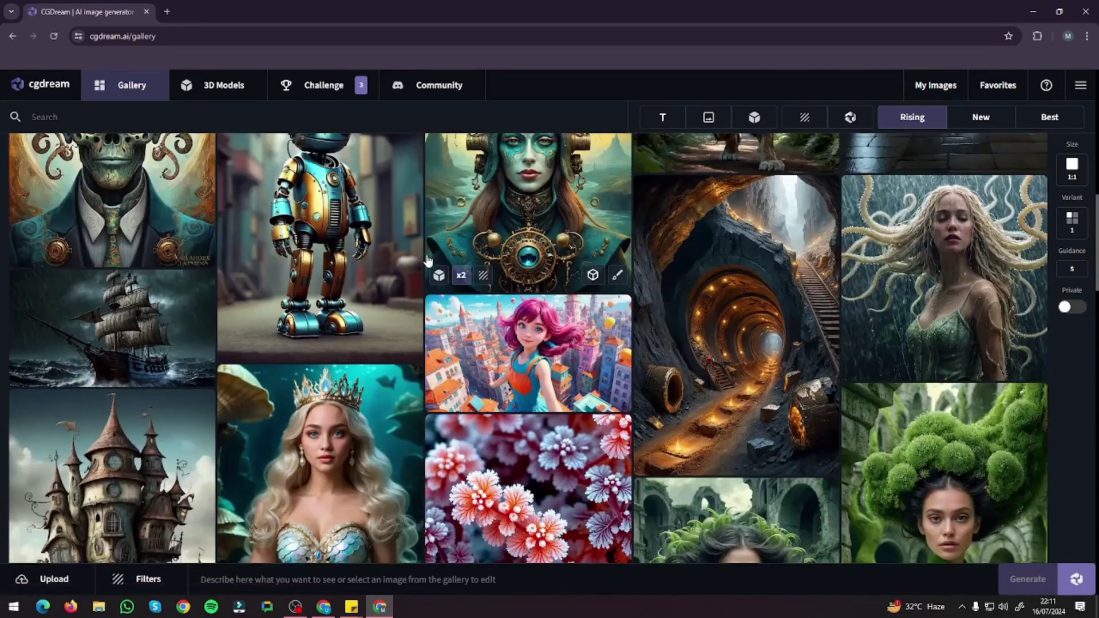
{"action": "scroll", "coordinate": [423, 280], "scroll_direction": "down", "scroll_amount": 12}
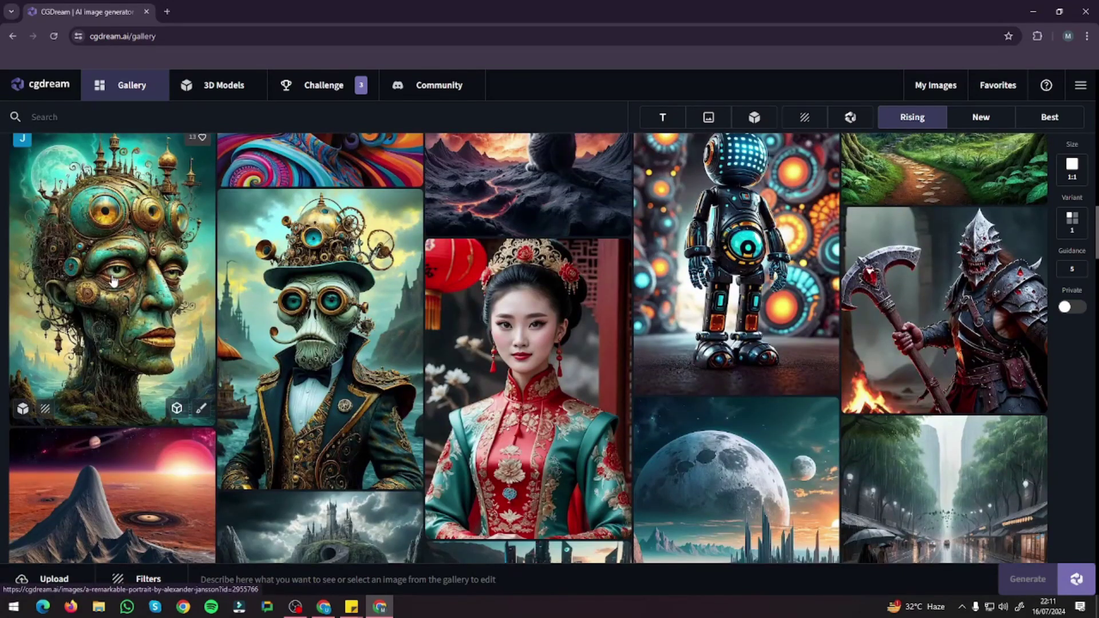
{"action": "scroll", "coordinate": [264, 281], "scroll_direction": "up", "scroll_amount": 20}
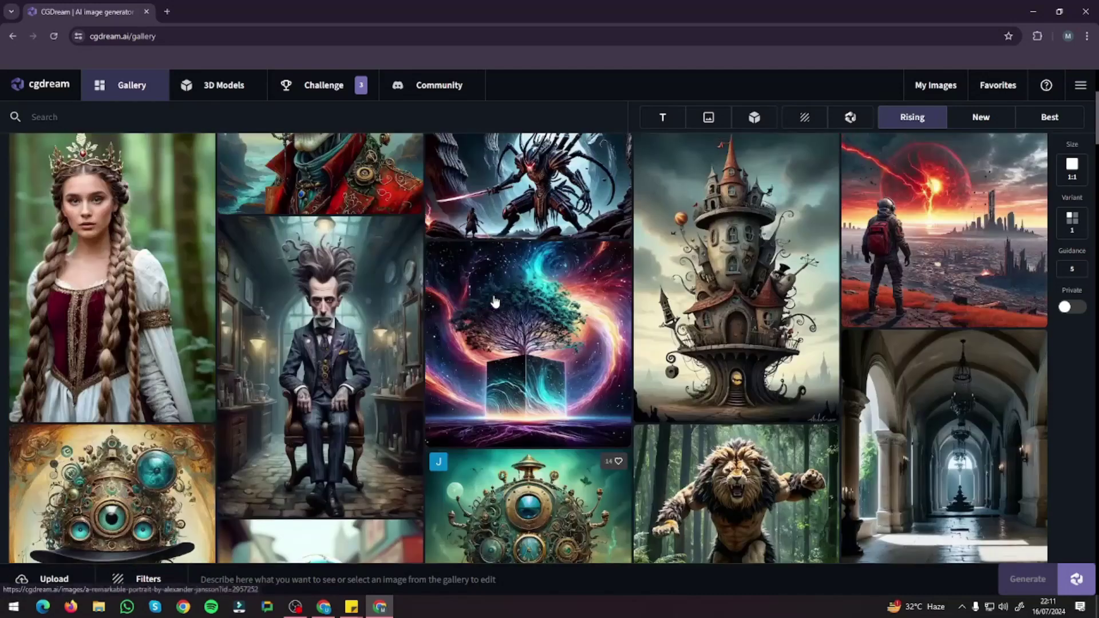
{"action": "scroll", "coordinate": [86, 249], "scroll_direction": "up", "scroll_amount": 4}
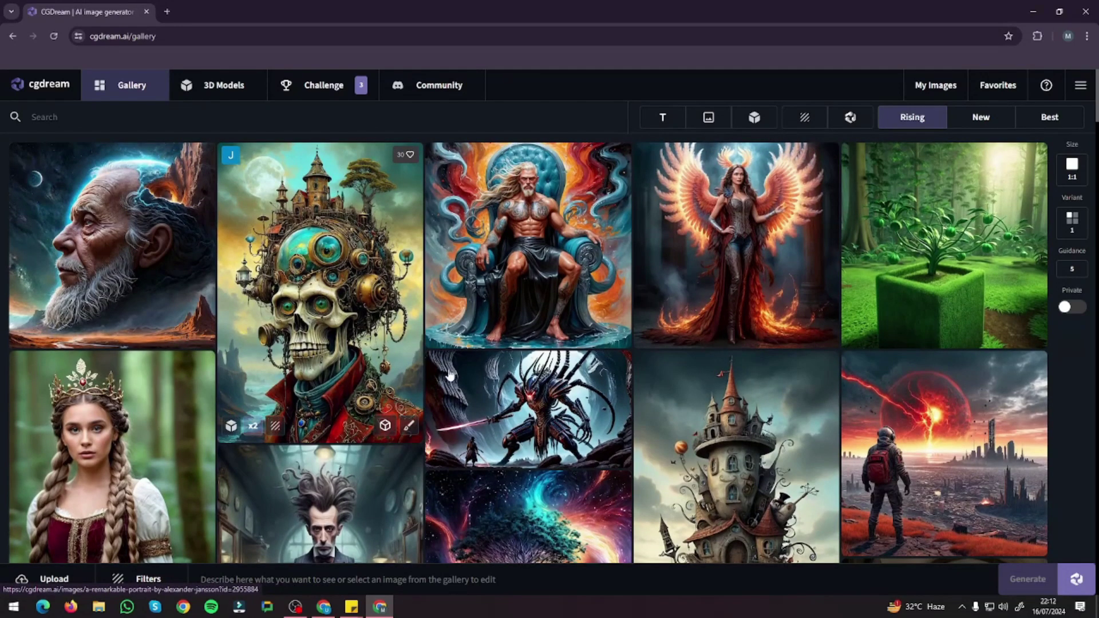
{"action": "scroll", "coordinate": [378, 323], "scroll_direction": "down", "scroll_amount": 15}
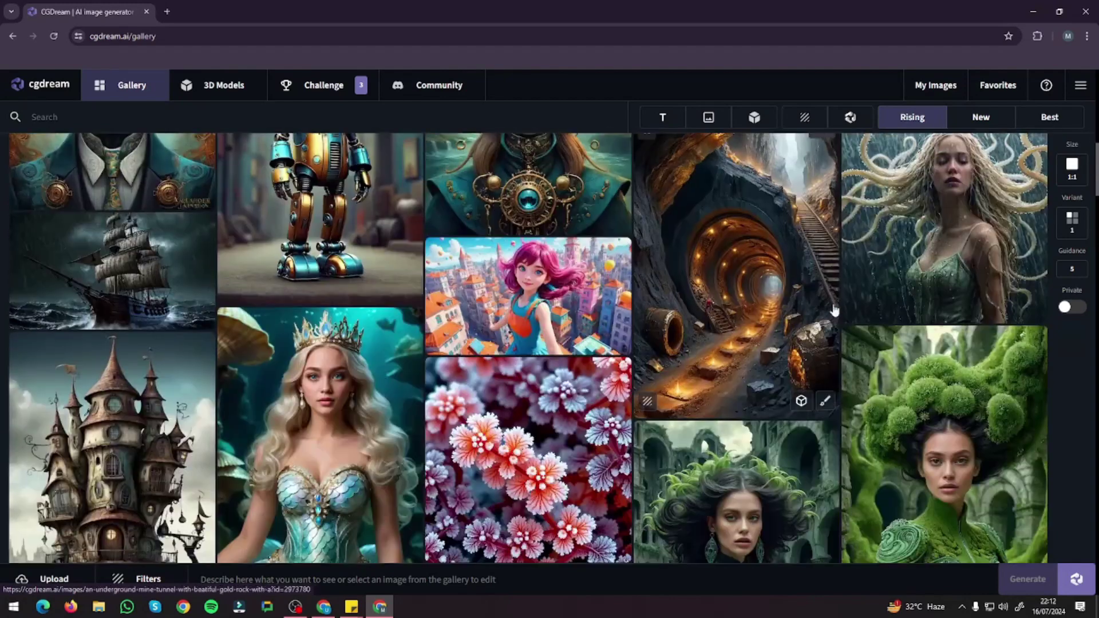
{"action": "scroll", "coordinate": [834, 311], "scroll_direction": "up", "scroll_amount": 15}
- Inspect the steampunk head portrait, the Elon Musk as Robin Hood image and the armoured vehicle image with their prompts and filters
{"action": "left_click", "coordinate": [115, 258]}
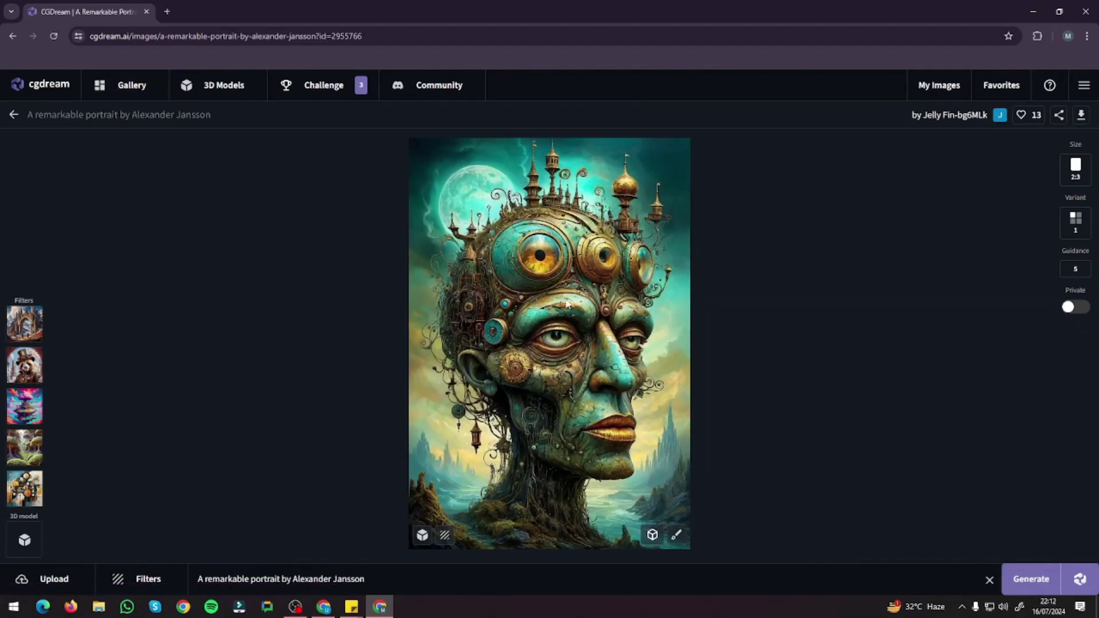
{"action": "left_click", "coordinate": [13, 114]}
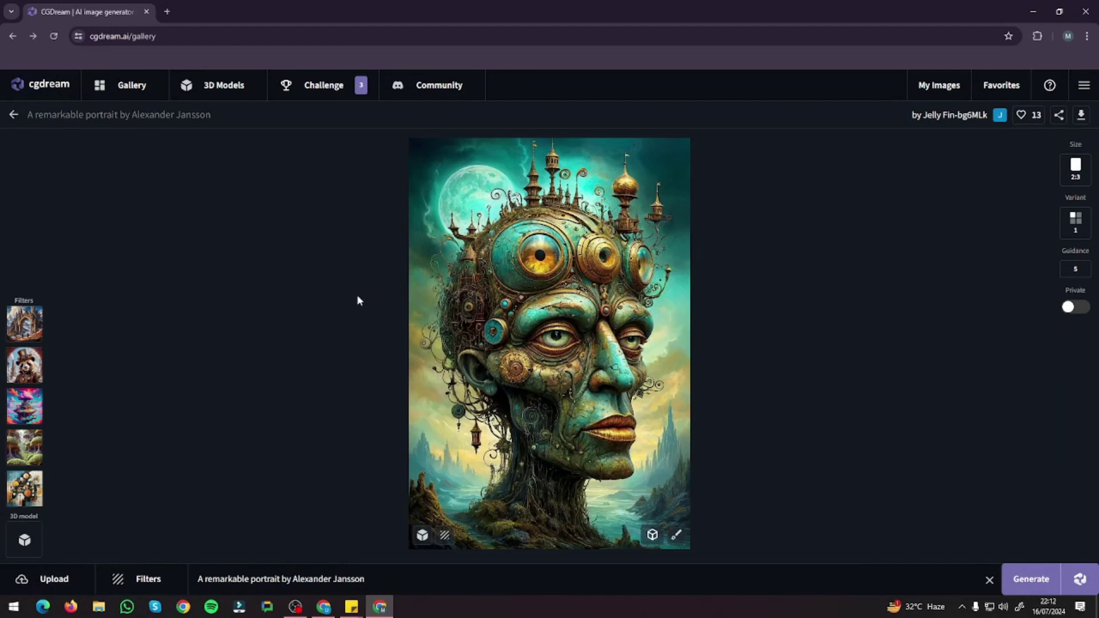
{"action": "scroll", "coordinate": [462, 314], "scroll_direction": "down", "scroll_amount": 8}
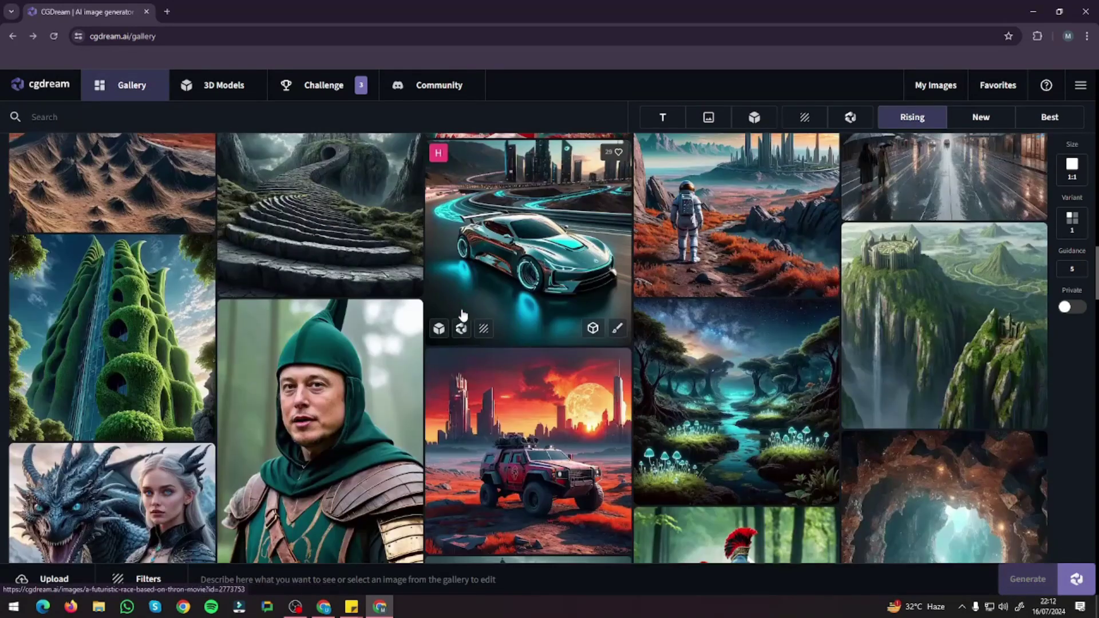
{"action": "left_click", "coordinate": [378, 343]}
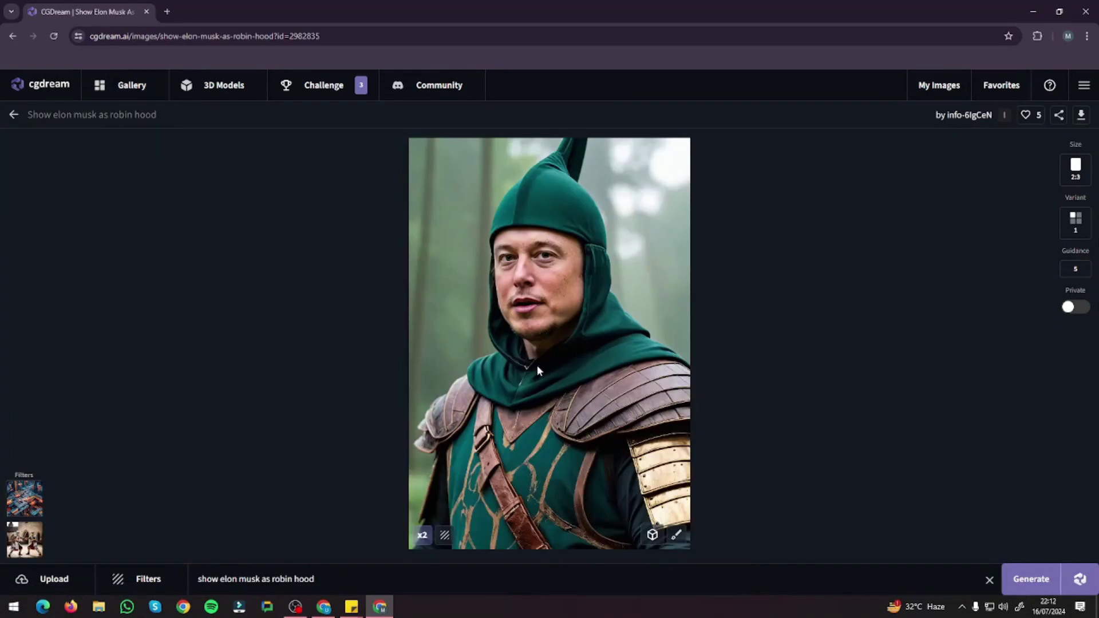
{"action": "left_click", "coordinate": [13, 115]}
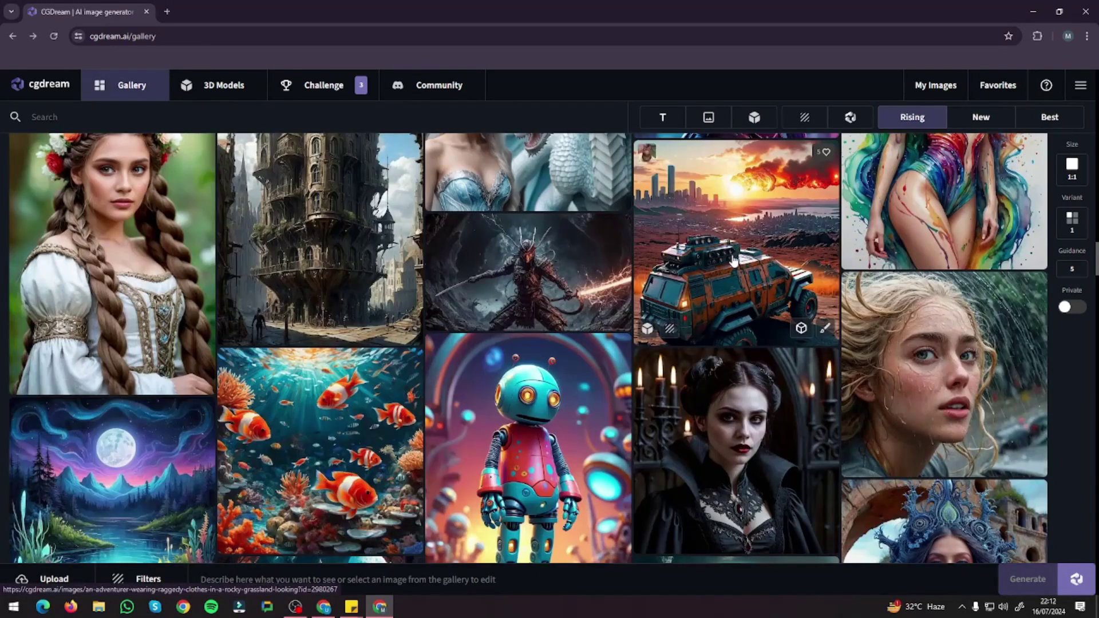
{"action": "left_click", "coordinate": [734, 260]}
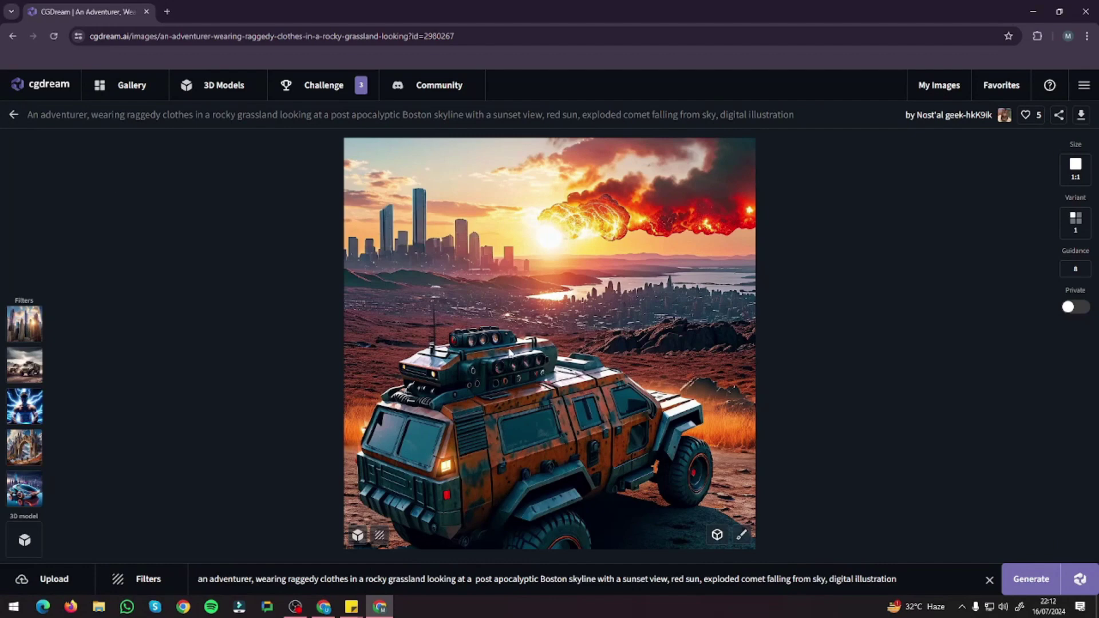
{"action": "left_click", "coordinate": [13, 116]}
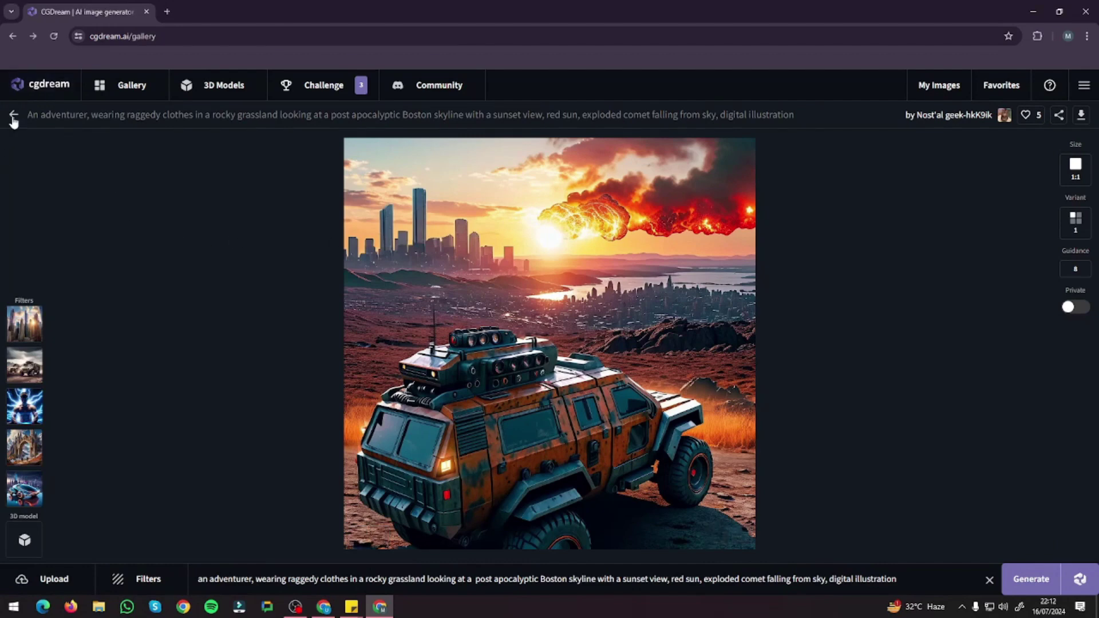
- Look through more gallery images and return to the beginning of the gallery
{"action": "scroll", "coordinate": [492, 343], "scroll_direction": "down", "scroll_amount": 10}
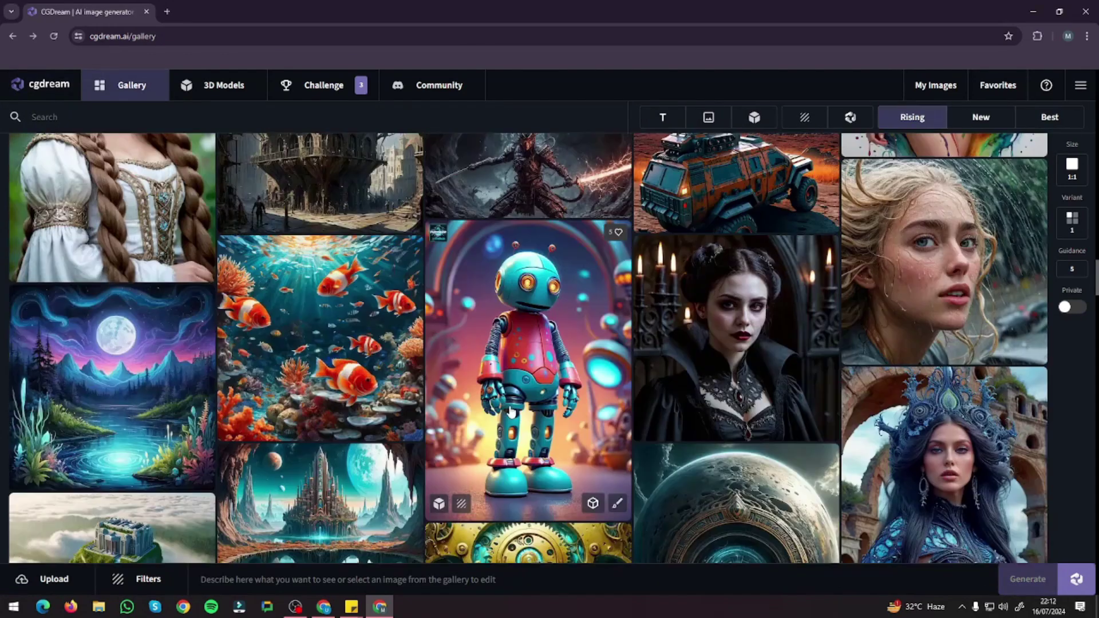
{"action": "scroll", "coordinate": [509, 412], "scroll_direction": "down", "scroll_amount": 5}
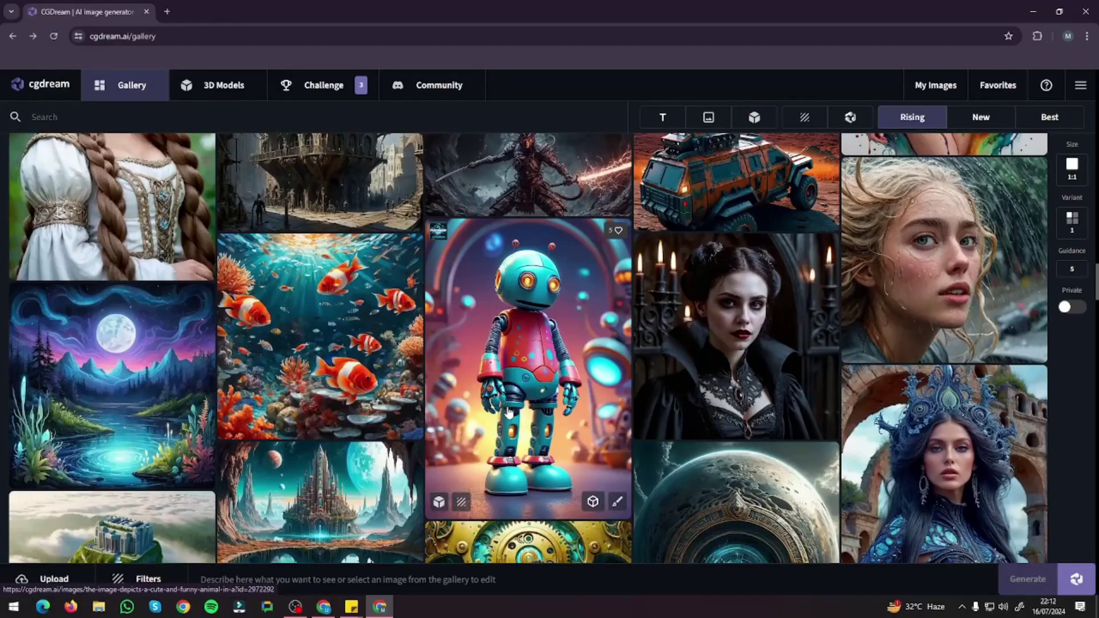
{"action": "scroll", "coordinate": [508, 412], "scroll_direction": "up", "scroll_amount": 2}
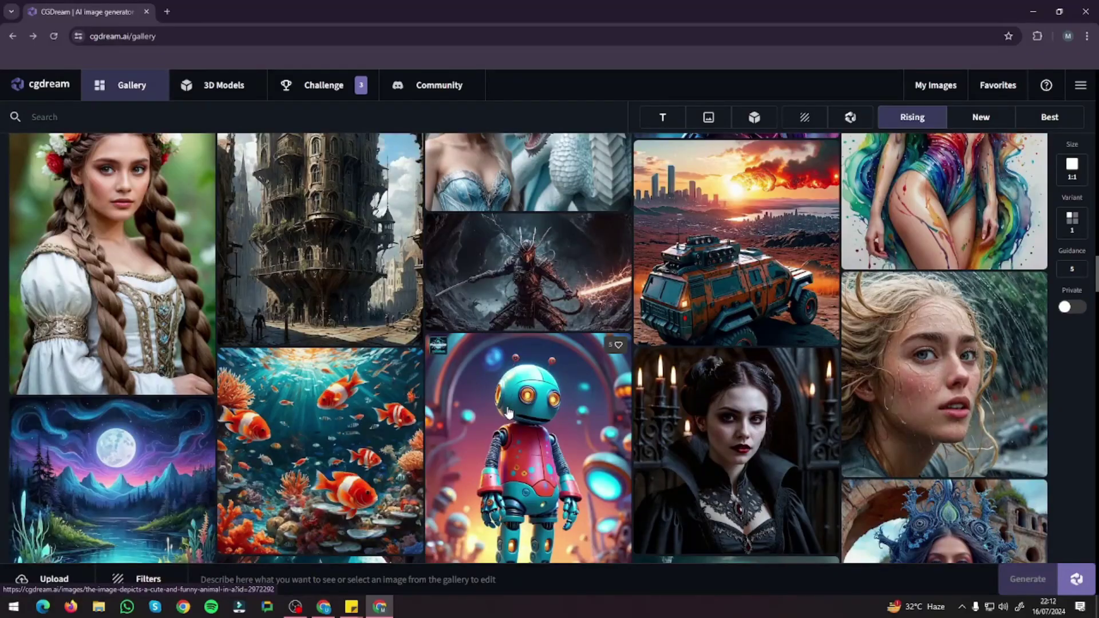
{"action": "scroll", "coordinate": [508, 412], "scroll_direction": "up", "scroll_amount": 10}
{"action": "scroll", "coordinate": [508, 412], "scroll_direction": "up", "scroll_amount": 10}
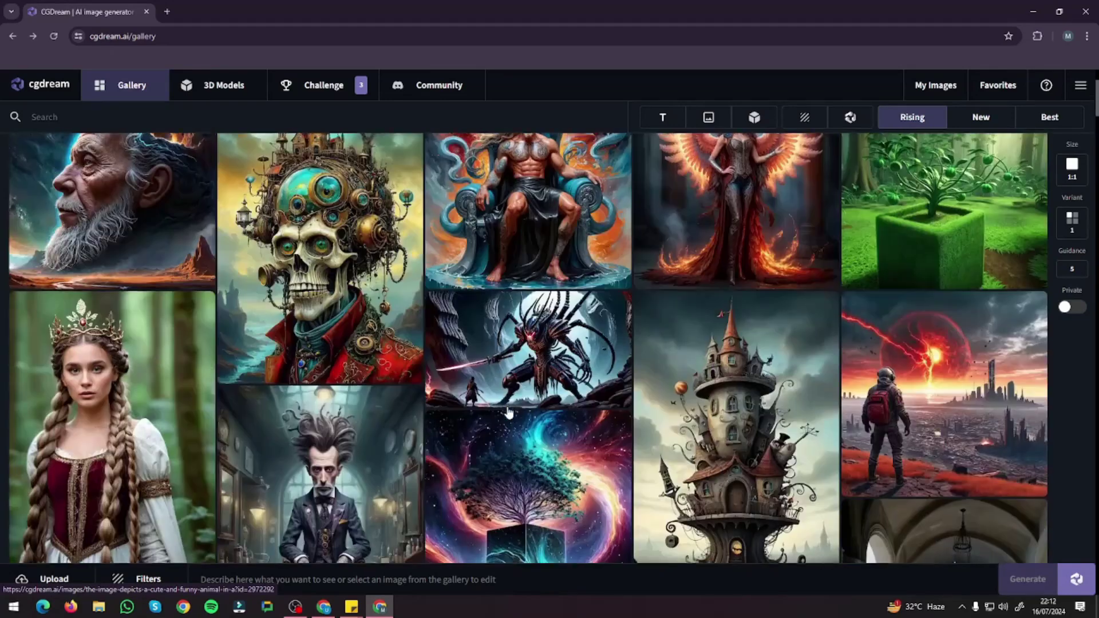
{"action": "scroll", "coordinate": [508, 412], "scroll_direction": "up", "scroll_amount": 2}
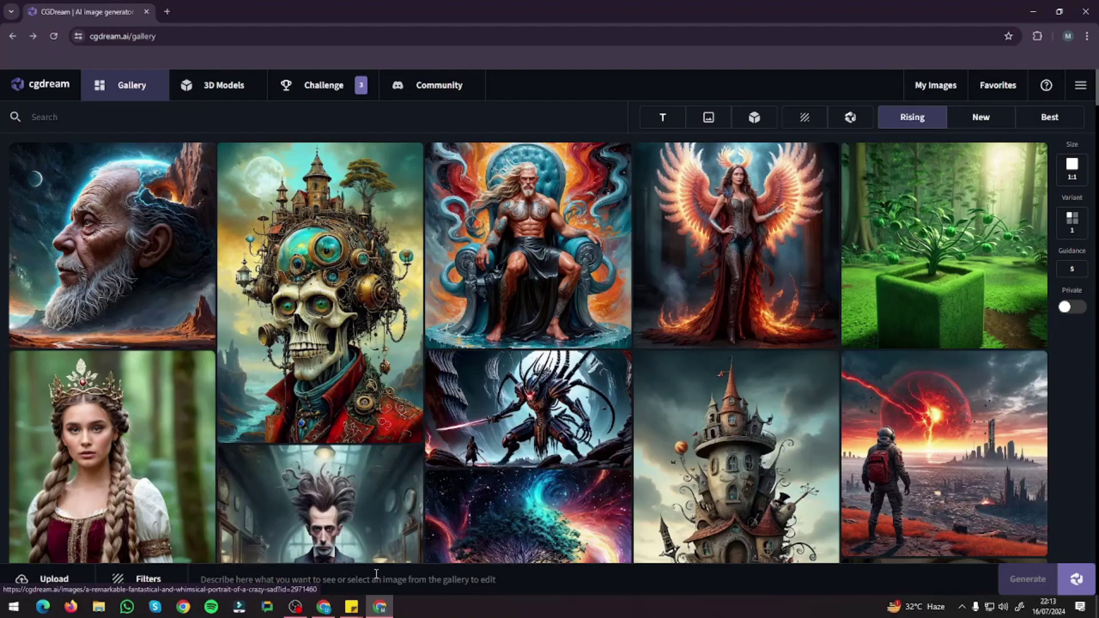
- Enter a prompt for a photorealistic portrait of a serious middle-aged man with beard, glasses and hazel eyes, business attire, natural lighting, HDR, 8k and high contrast
{"action": "left_click", "coordinate": [376, 575]}
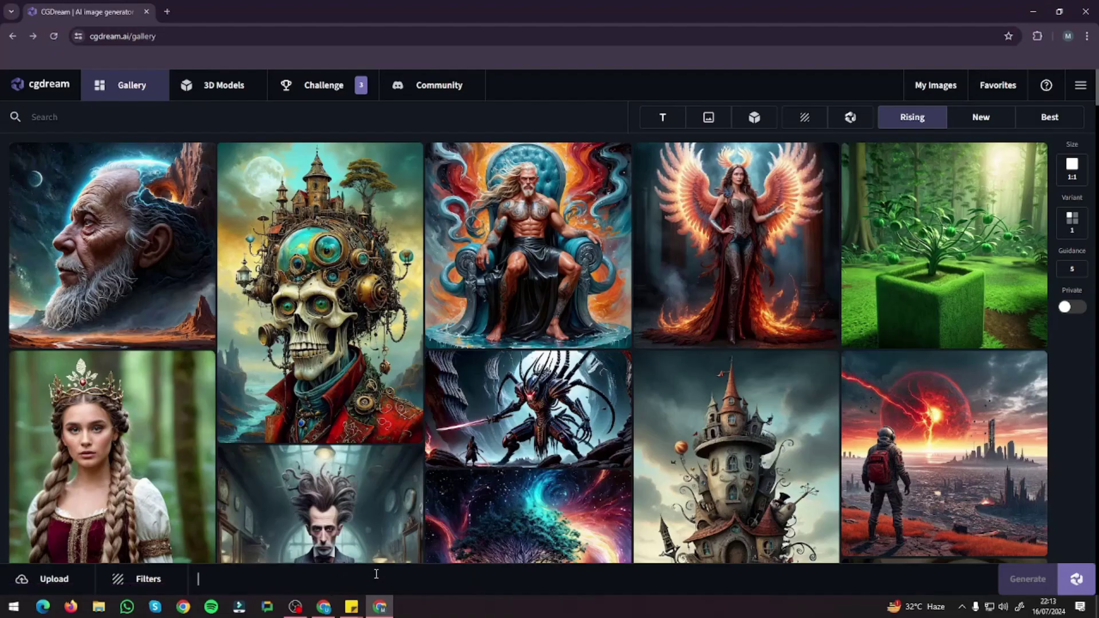
{"action": "type", "text": "Middle-aged man with a beard and glasses, serious expression, portrait, hazel eyes, looking slightly upwards, business attire, masterpiece, best quality, very high intricate detailing, sharp focus, natural lighting, (((photorealistic))), octane render, HDR, 8k, high contrast"}
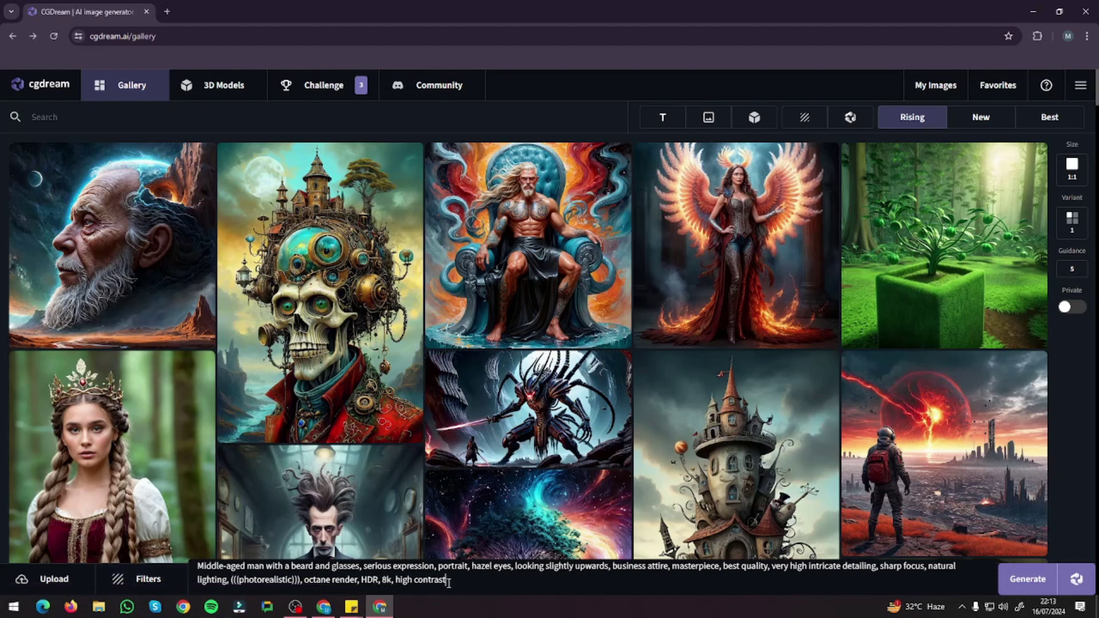
{"action": "key", "text": "ctrl+a"}
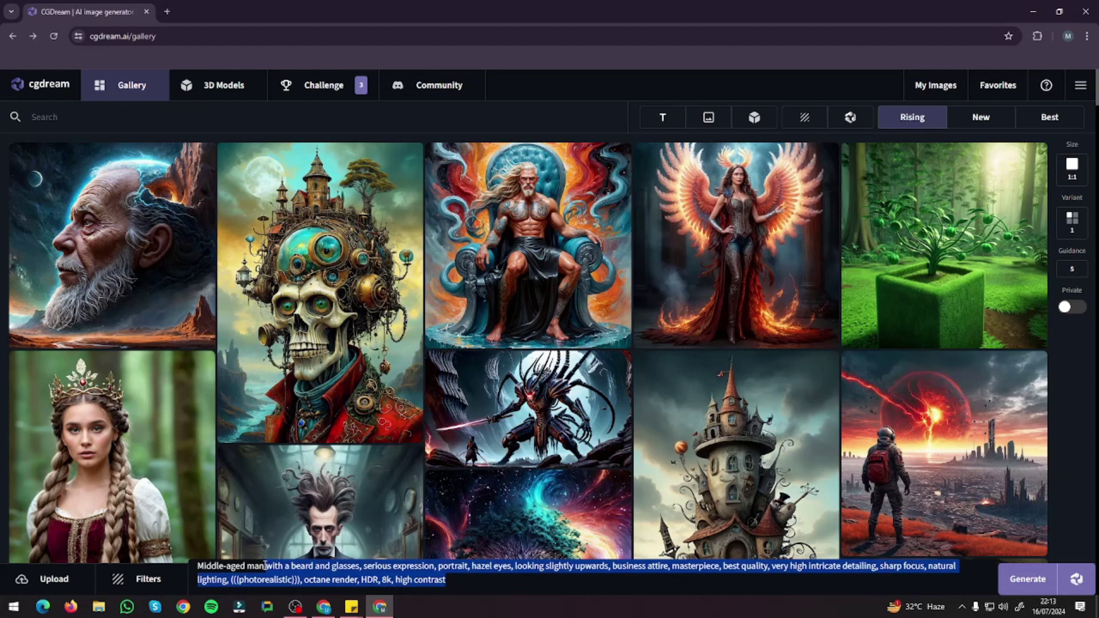
{"action": "left_click", "coordinate": [507, 578]}
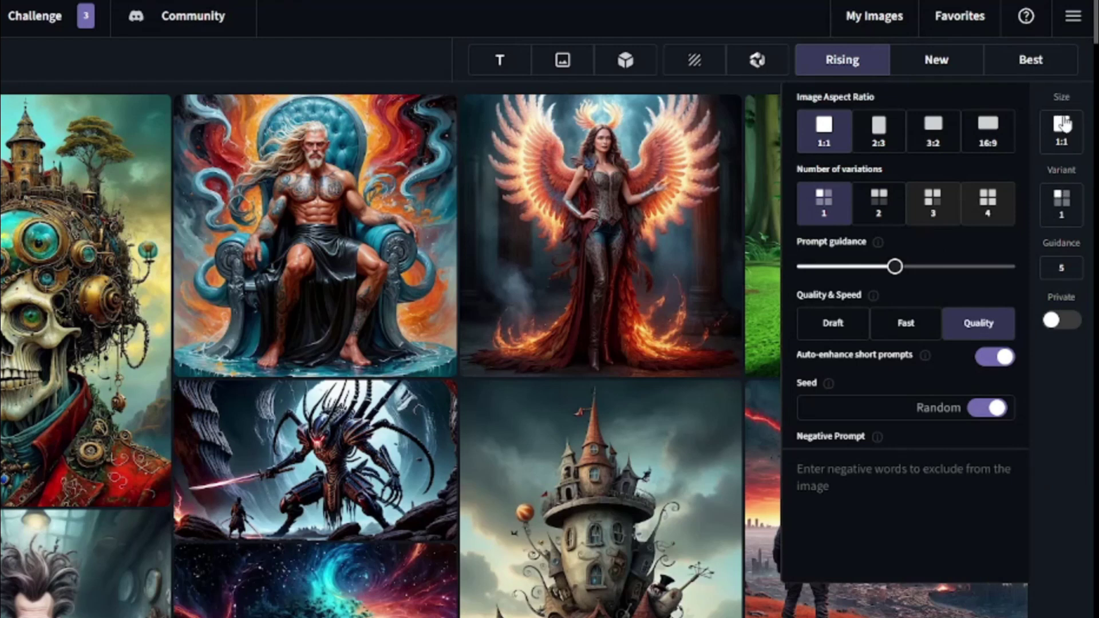
- Set the image aspect ratio to 2:3 and the number of variations to 2
{"action": "left_click", "coordinate": [880, 140]}
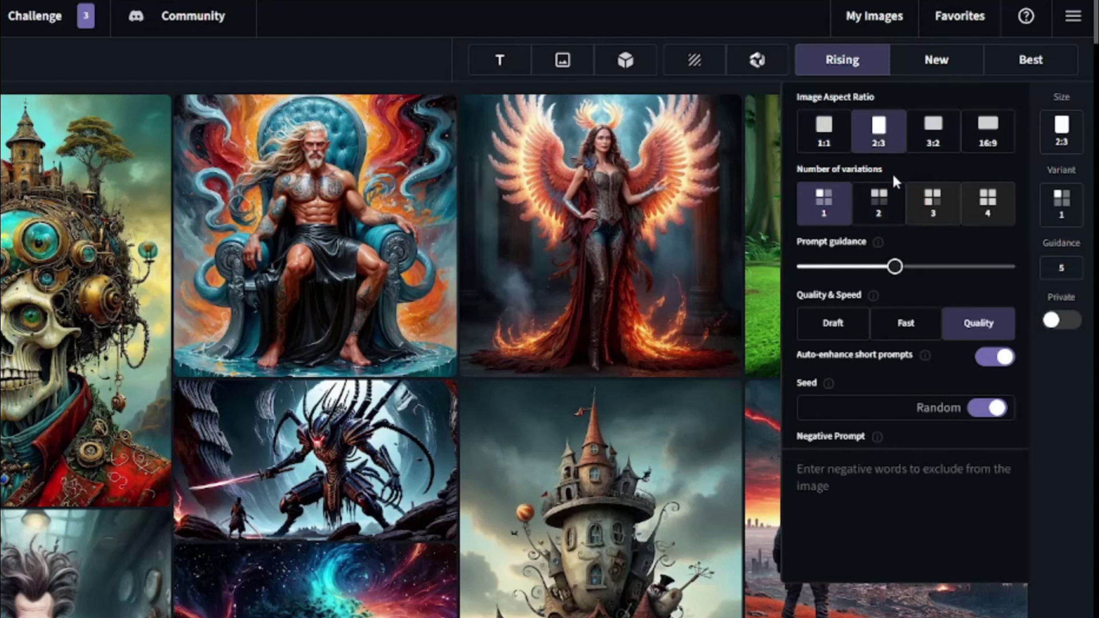
{"action": "left_click", "coordinate": [888, 197]}
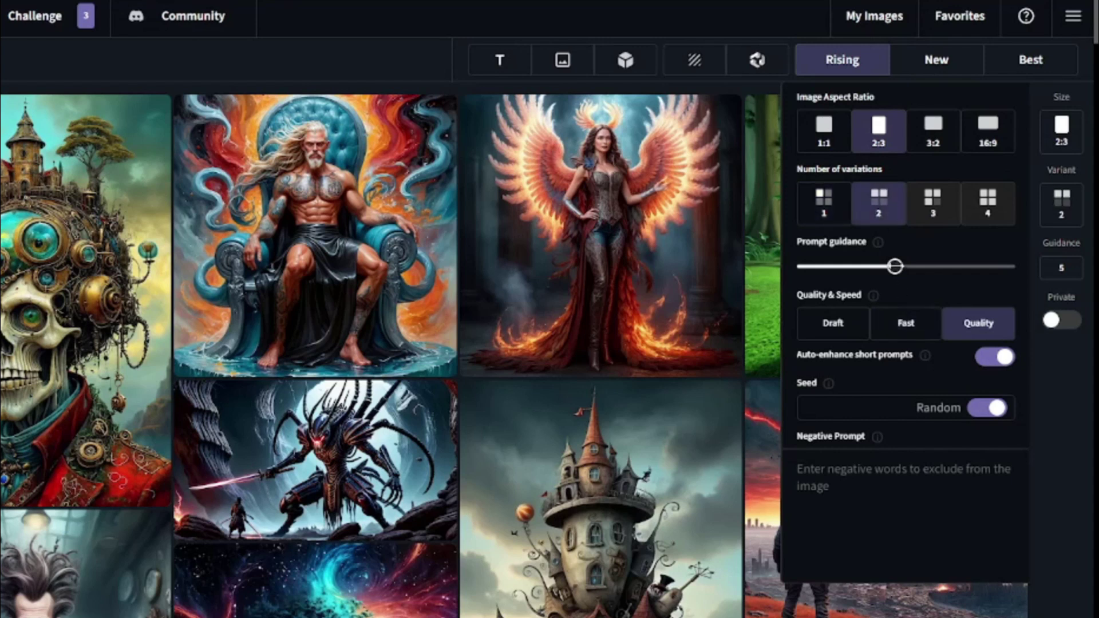
- Try the prompt guidance at 9.5 and at 1, and set it back to 5
{"action": "left_click_drag", "start_coordinate": [895, 267], "coordinate": [996, 266]}
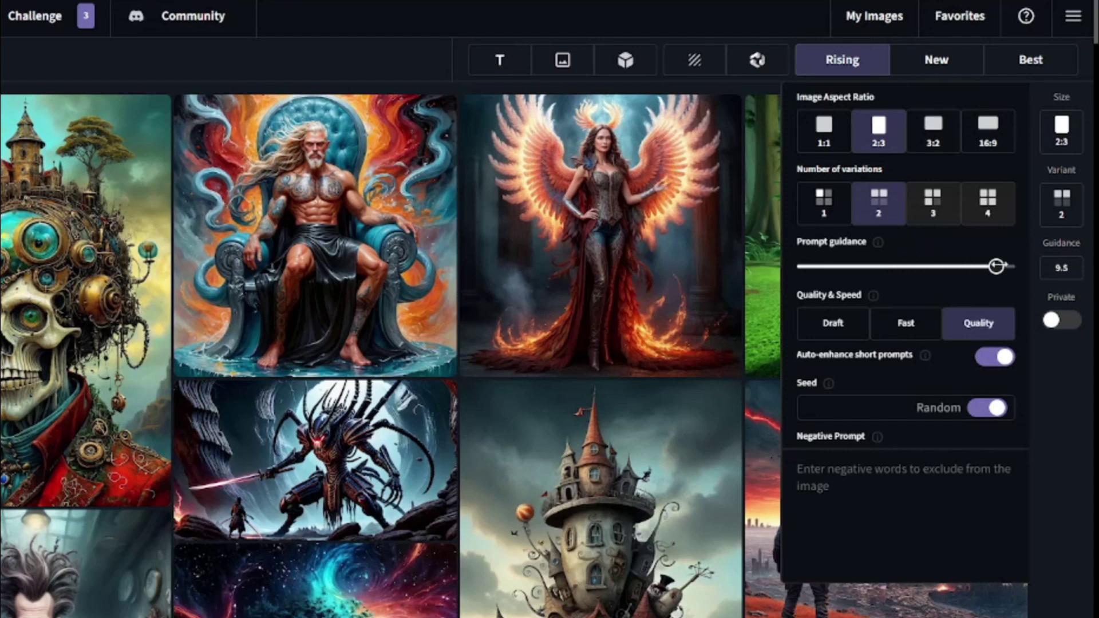
{"action": "left_click_drag", "start_coordinate": [996, 266], "coordinate": [779, 253]}
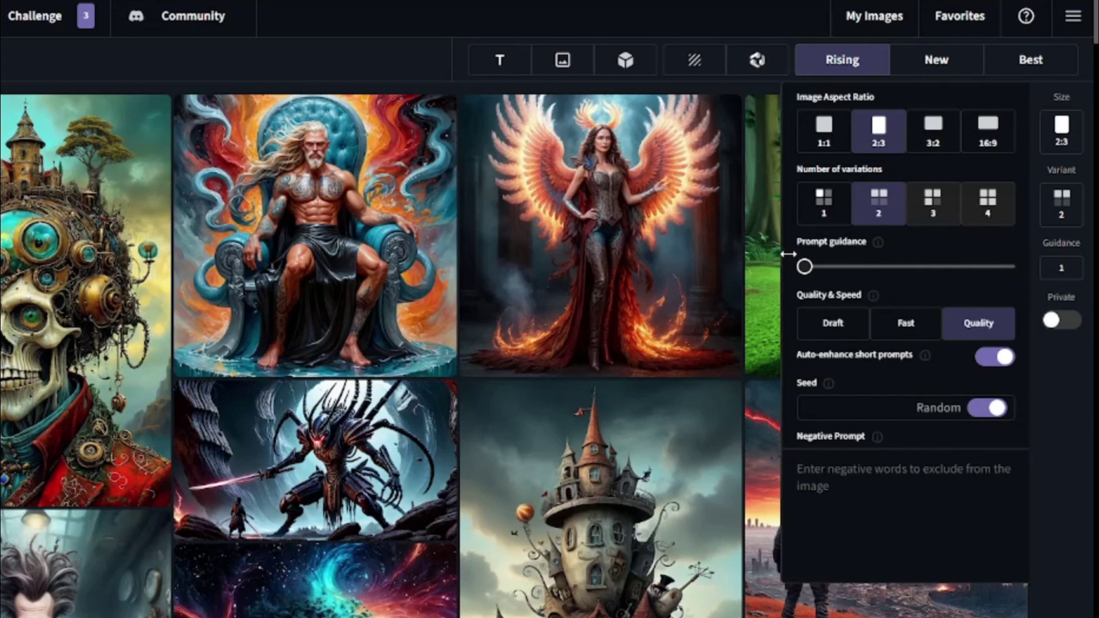
{"action": "left_click_drag", "start_coordinate": [789, 253], "coordinate": [895, 252]}
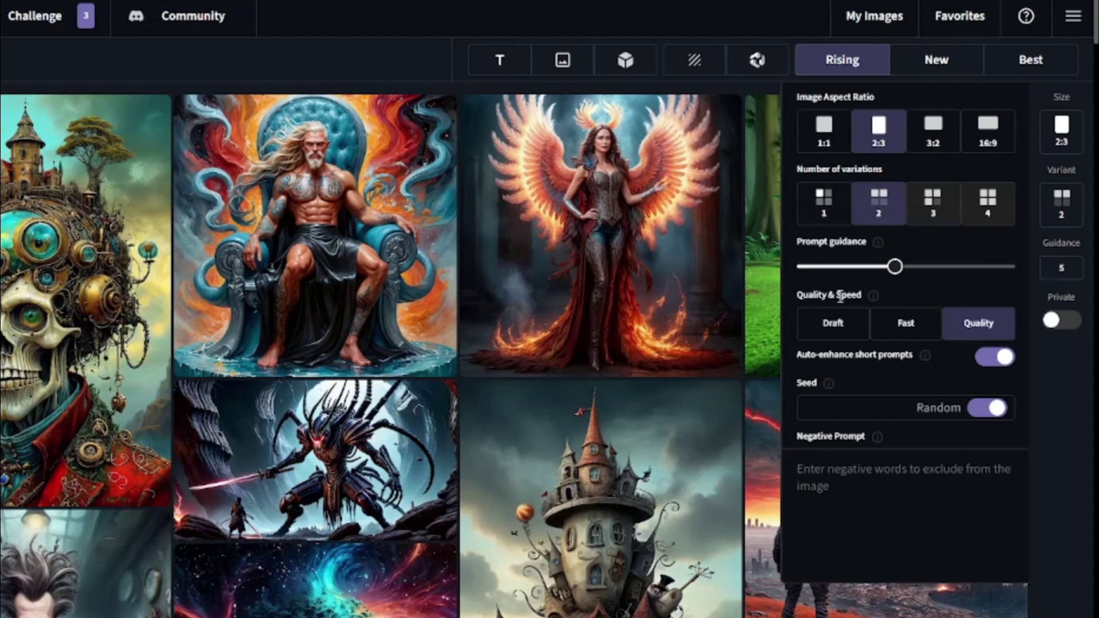
- Leave the generation settings, check the full portrait prompt and generate the images
{"action": "left_click", "coordinate": [865, 508]}
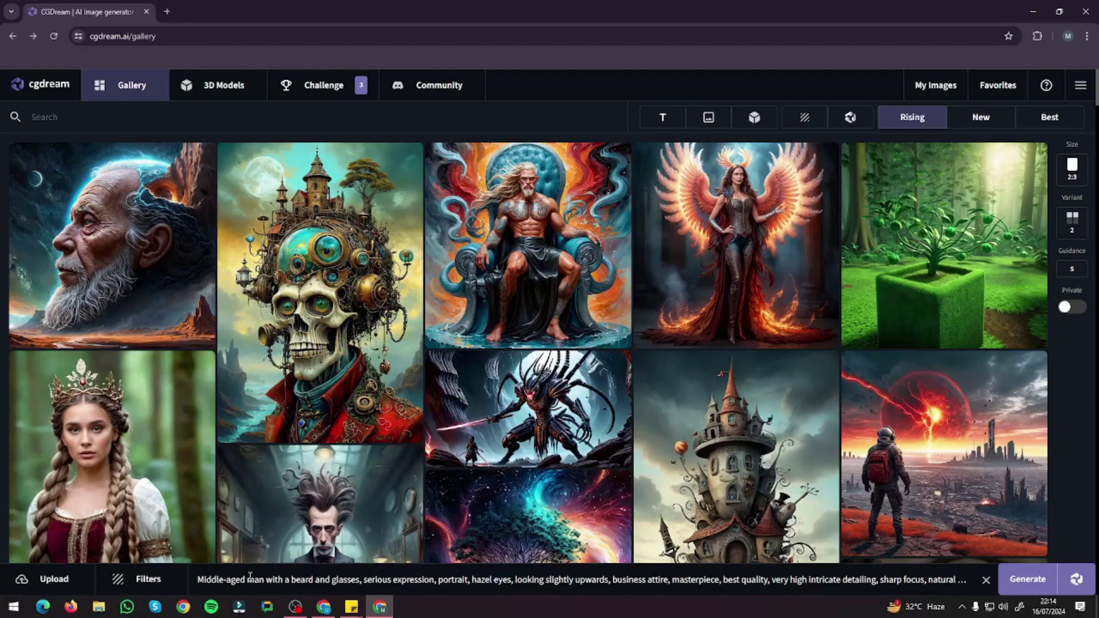
{"action": "left_click", "coordinate": [257, 579]}
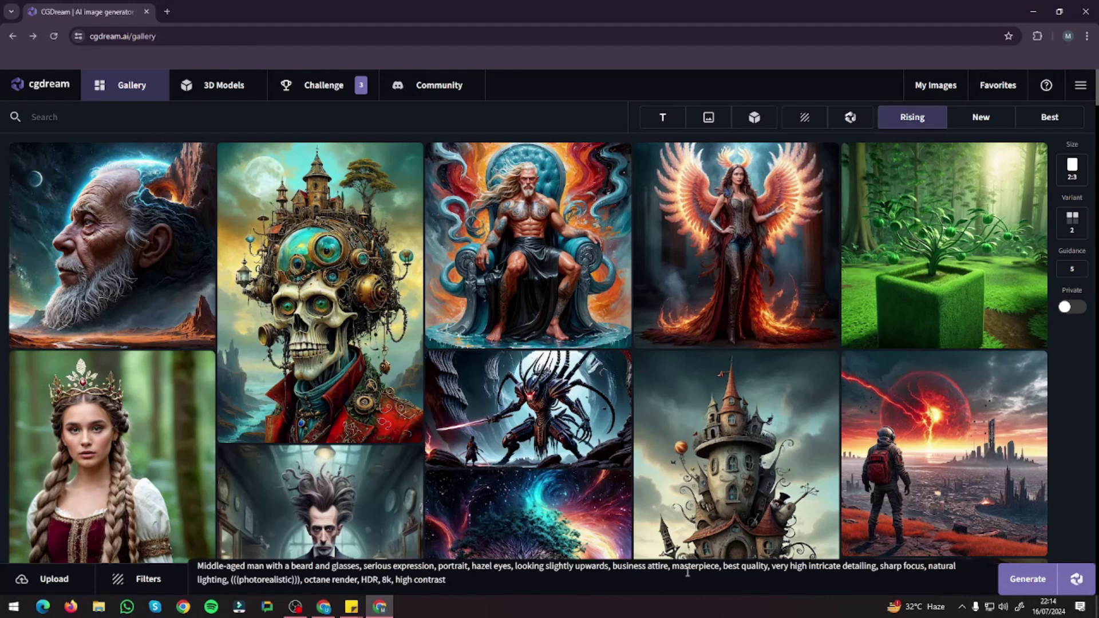
{"action": "left_click", "coordinate": [1028, 579]}
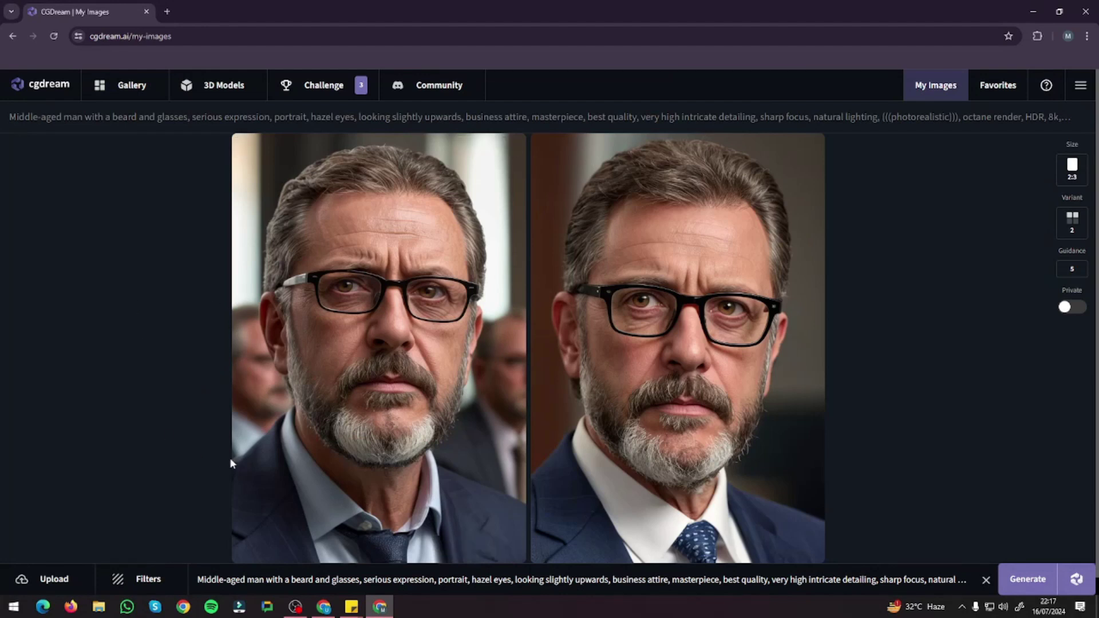
- Upscale the first generated portrait of the bearded man x2
{"action": "mouse_move", "coordinate": [274, 377]}
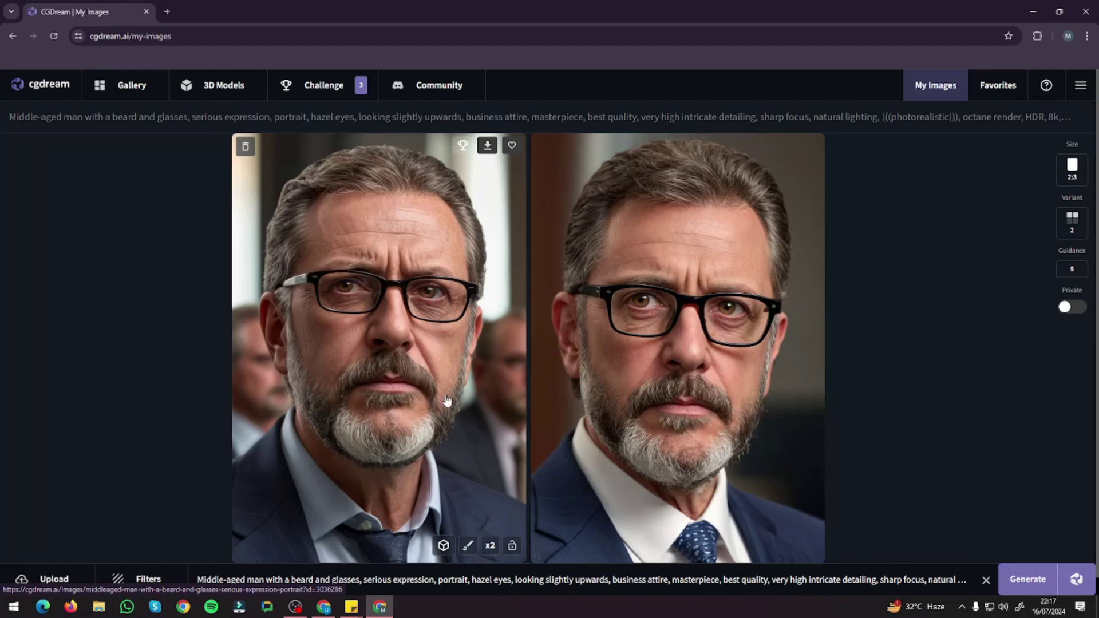
{"action": "left_click", "coordinate": [490, 547]}
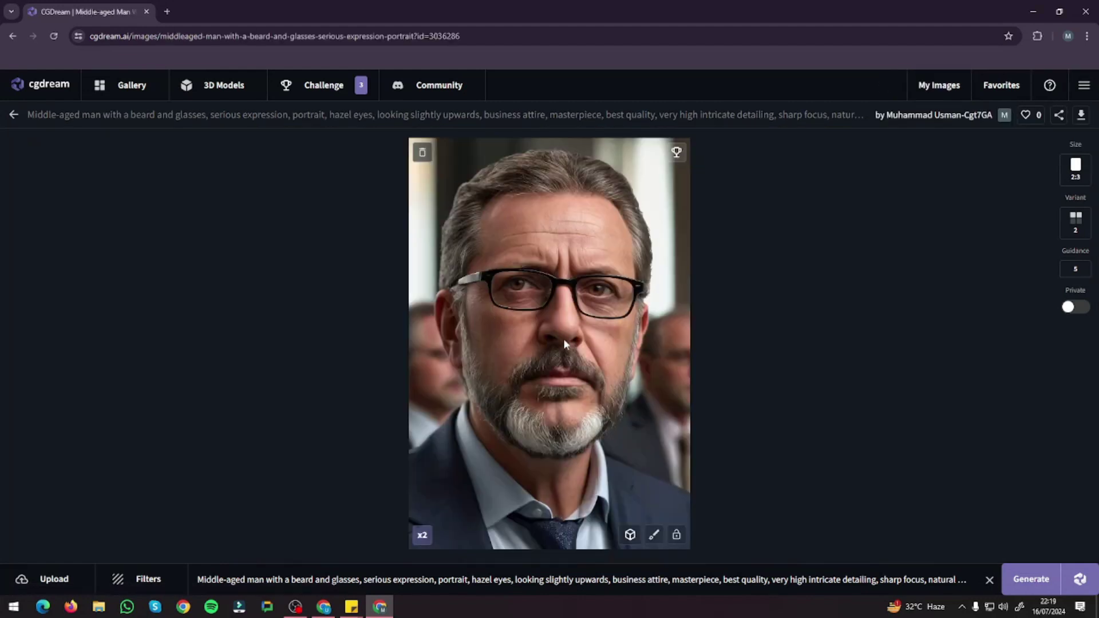
- Examine the upscaled portrait's skin, eyes and beard detail close up and return to the generated images
{"action": "scroll", "coordinate": [564, 341], "scroll_direction": "up", "scroll_amount": 5}
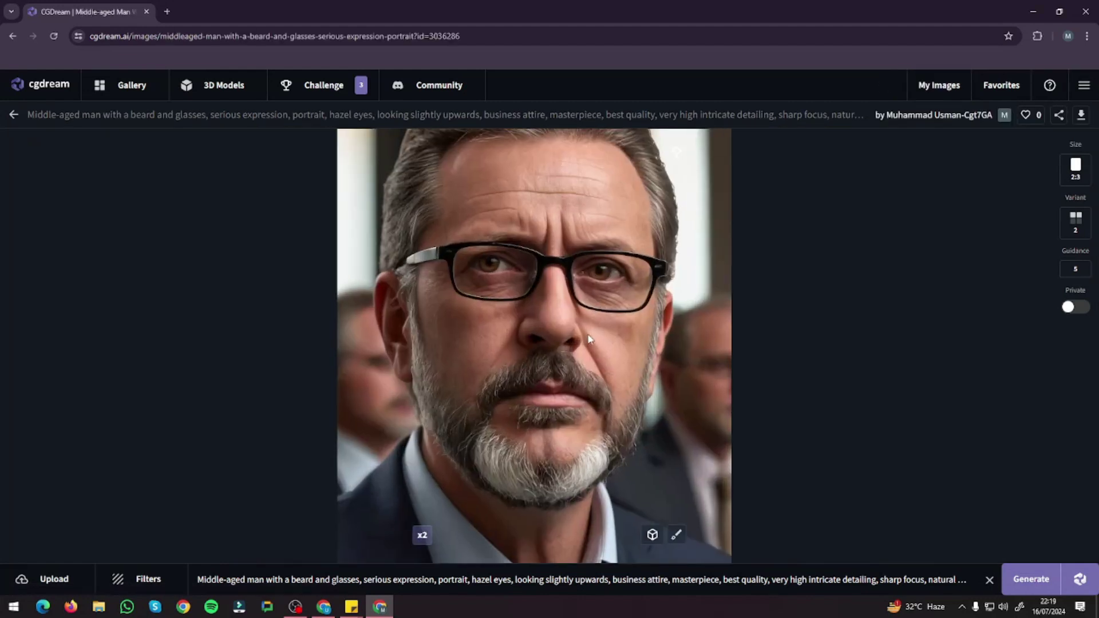
{"action": "scroll", "coordinate": [589, 338], "scroll_direction": "up", "scroll_amount": 2}
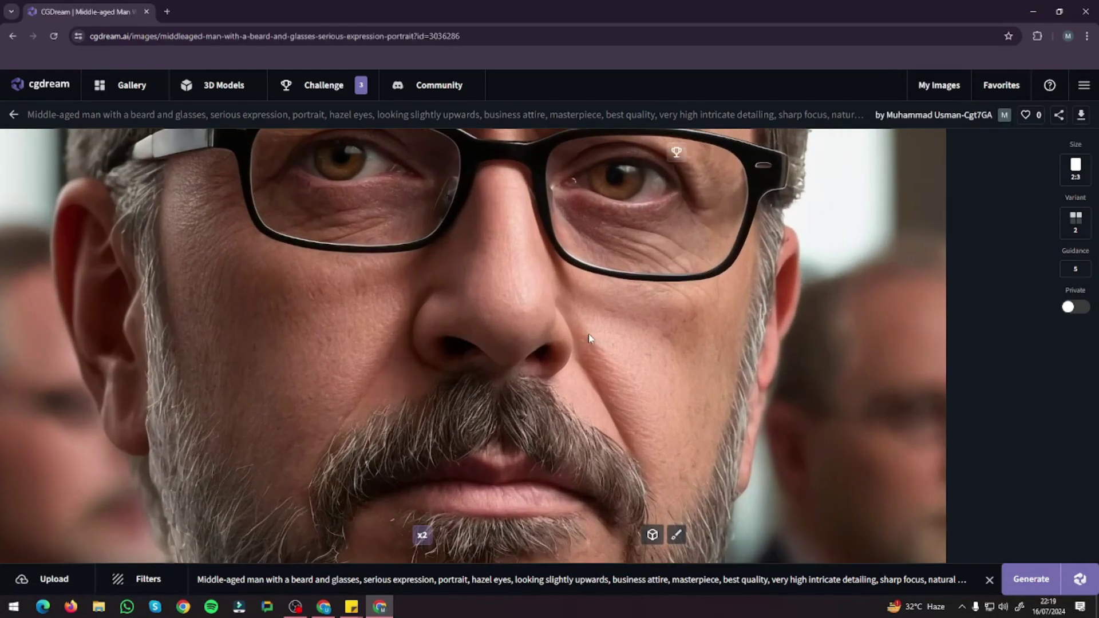
{"action": "scroll", "coordinate": [592, 337], "scroll_direction": "down", "scroll_amount": 4}
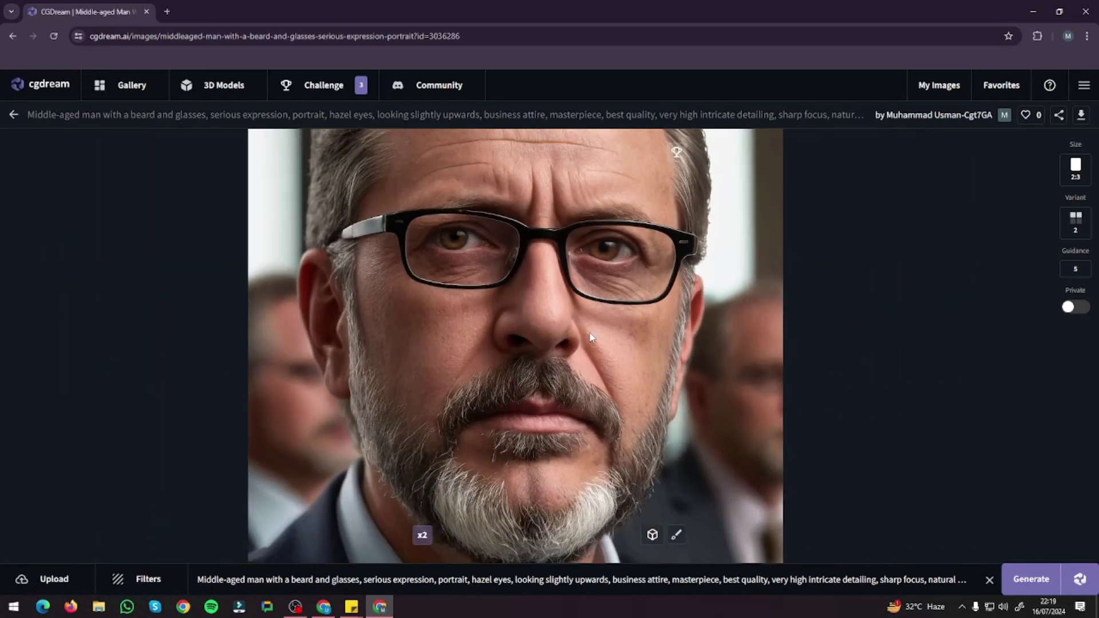
{"action": "scroll", "coordinate": [592, 338], "scroll_direction": "up", "scroll_amount": 3}
{"action": "scroll", "coordinate": [592, 338], "scroll_direction": "up", "scroll_amount": 4}
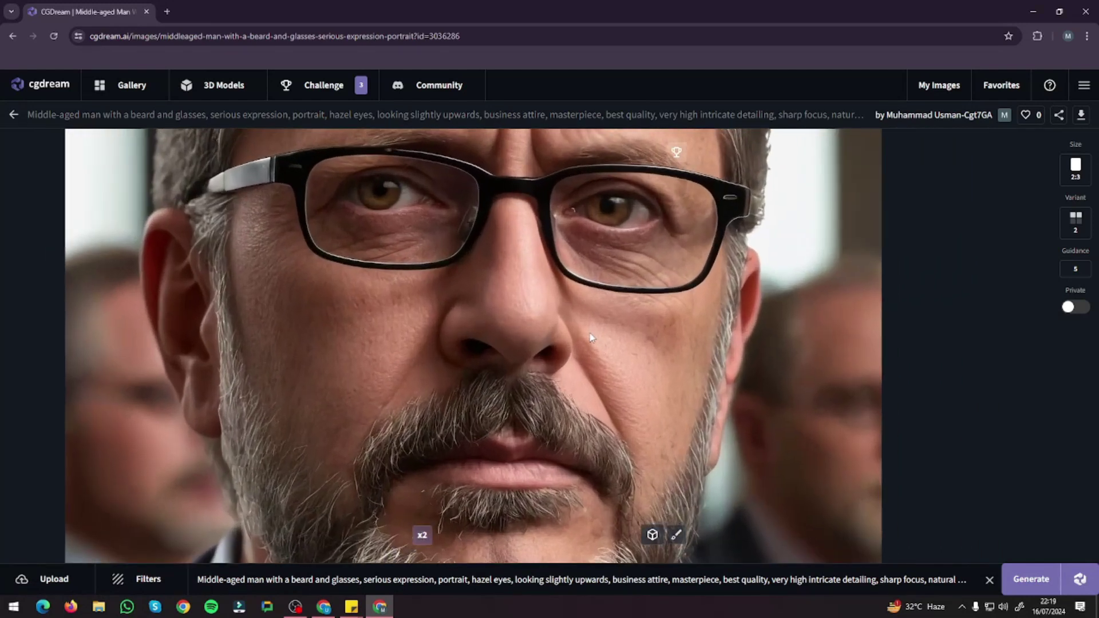
{"action": "scroll", "coordinate": [591, 337], "scroll_direction": "down", "scroll_amount": 5}
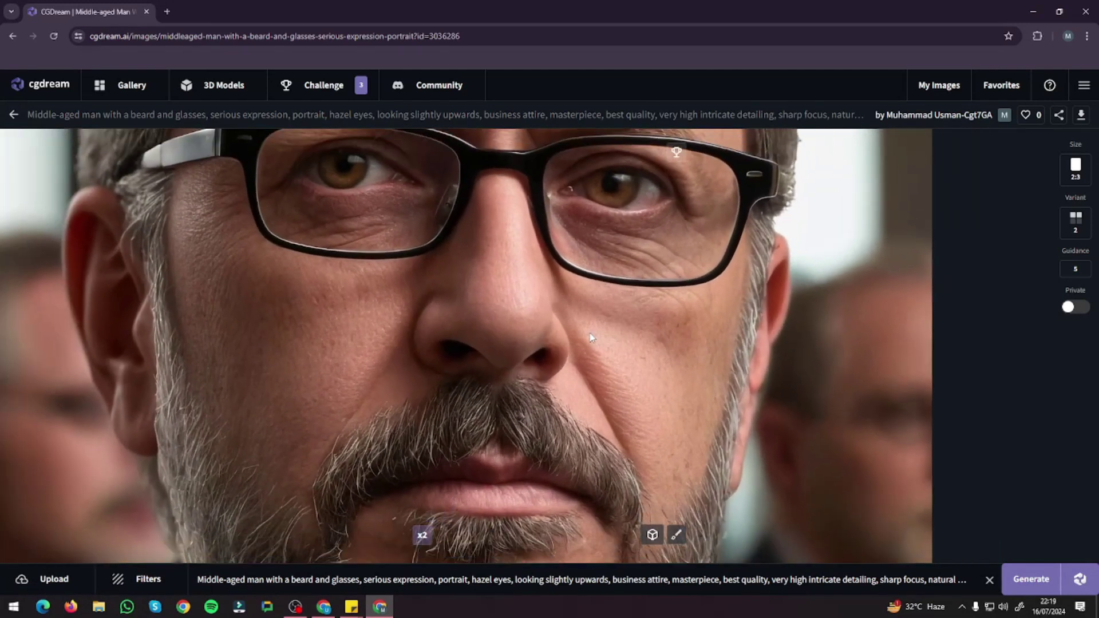
{"action": "scroll", "coordinate": [591, 338], "scroll_direction": "down", "scroll_amount": 2}
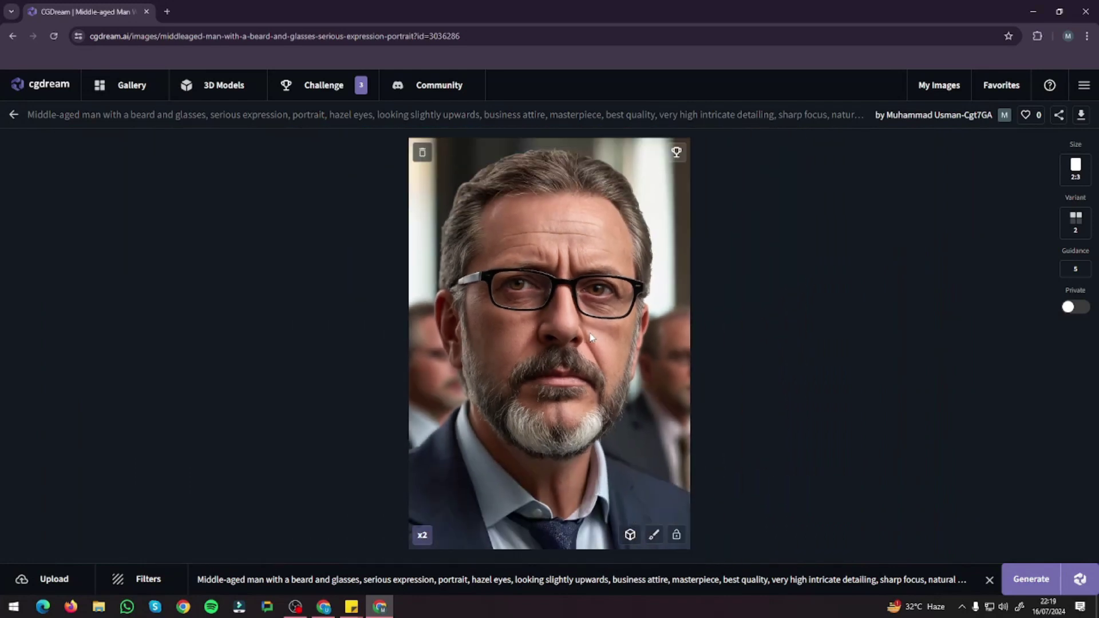
{"action": "scroll", "coordinate": [551, 333], "scroll_direction": "up", "scroll_amount": 2}
{"action": "scroll", "coordinate": [549, 327], "scroll_direction": "up", "scroll_amount": 3}
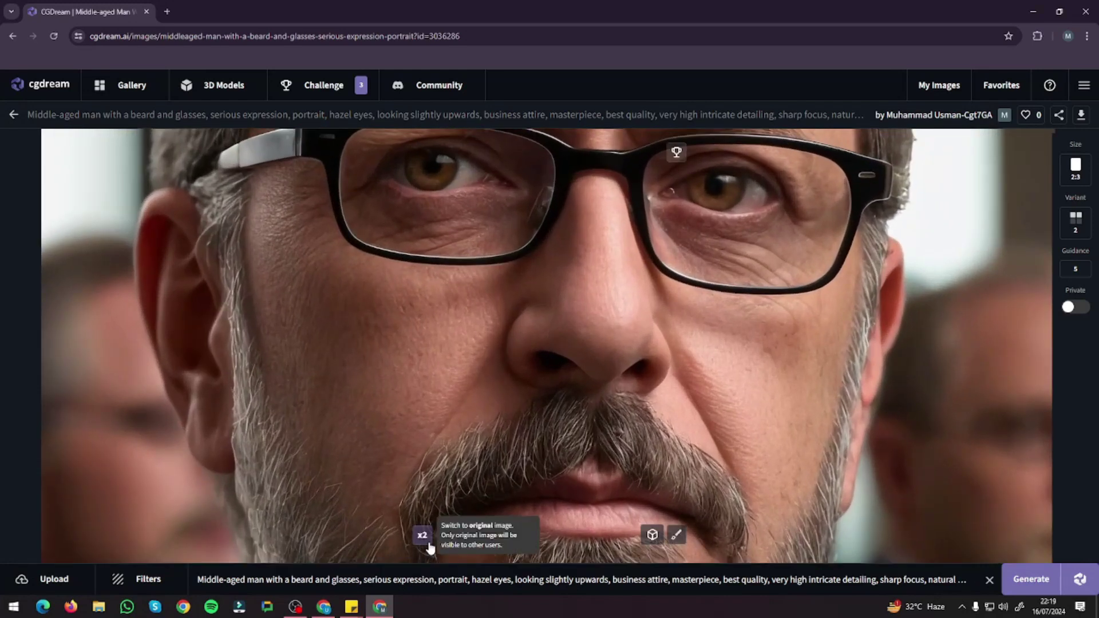
{"action": "scroll", "coordinate": [603, 352], "scroll_direction": "down", "scroll_amount": 3}
{"action": "scroll", "coordinate": [604, 353], "scroll_direction": "down", "scroll_amount": 3}
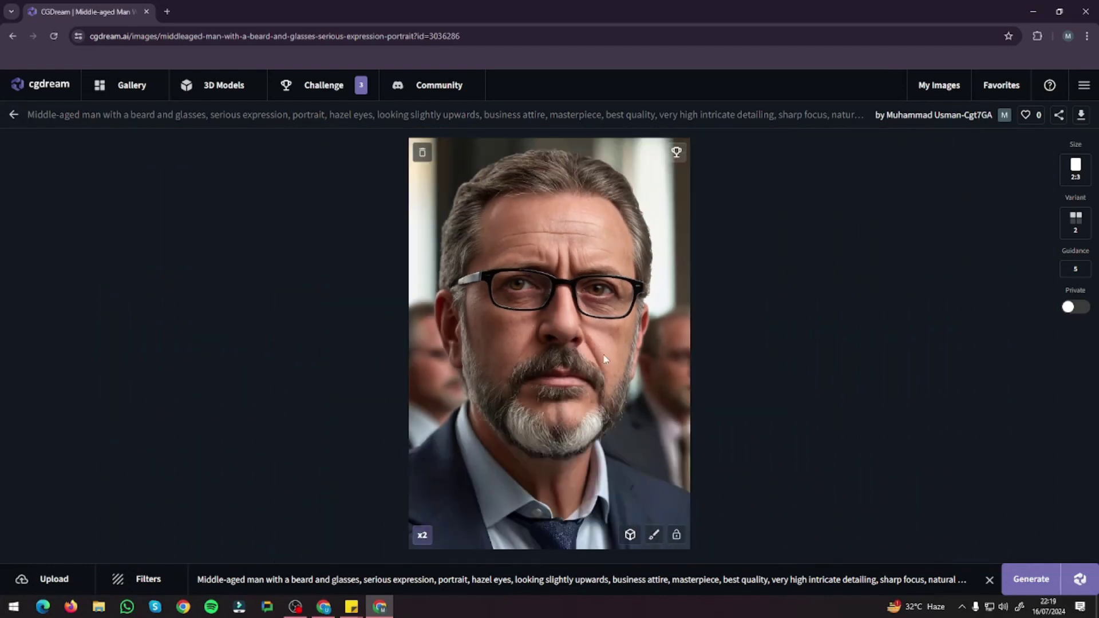
{"action": "left_click", "coordinate": [14, 115]}
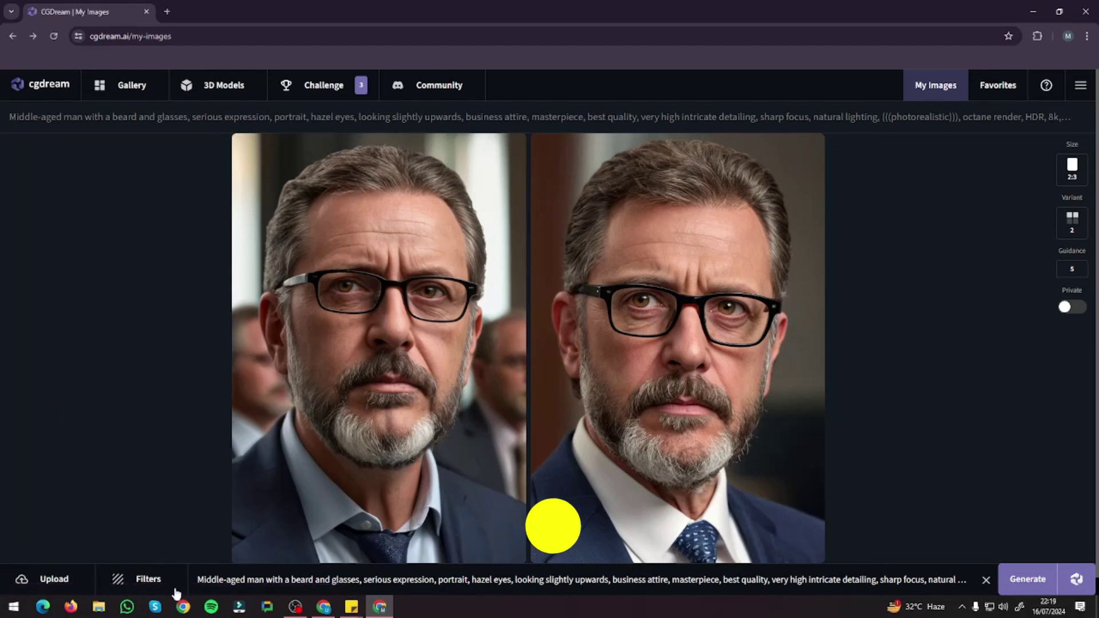
- Look through the recommended filters for the portrait prompt and try the Man Realistic filter
{"action": "left_click", "coordinate": [150, 579]}
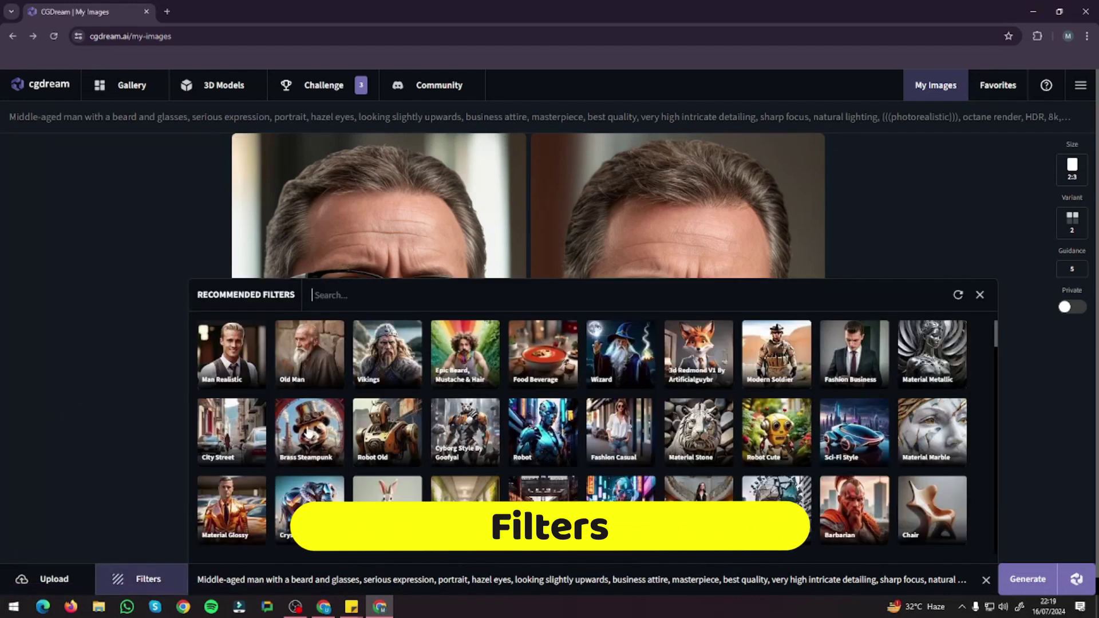
{"action": "scroll", "coordinate": [410, 412], "scroll_direction": "down", "scroll_amount": 8}
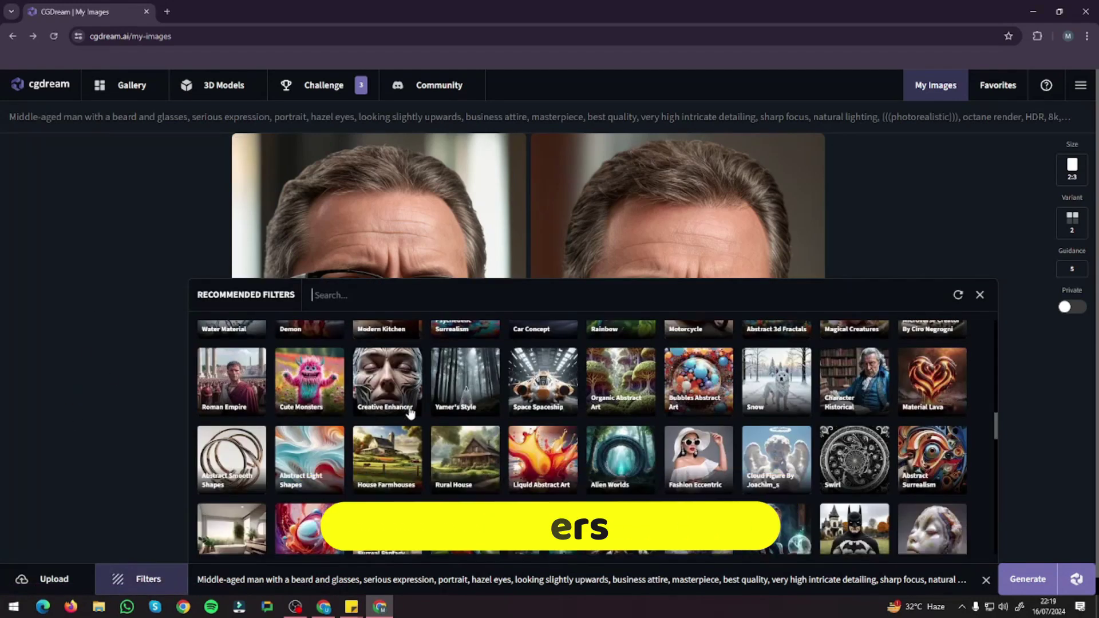
{"action": "scroll", "coordinate": [410, 412], "scroll_direction": "down", "scroll_amount": 10}
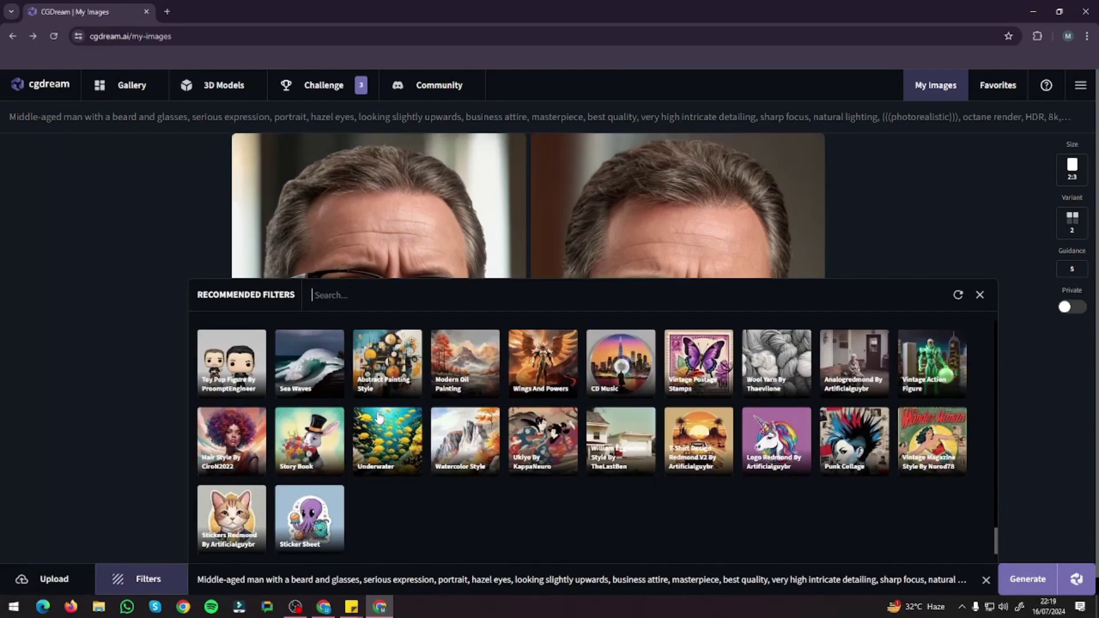
{"action": "scroll", "coordinate": [515, 426], "scroll_direction": "down", "scroll_amount": 4}
{"action": "scroll", "coordinate": [527, 430], "scroll_direction": "up", "scroll_amount": 15}
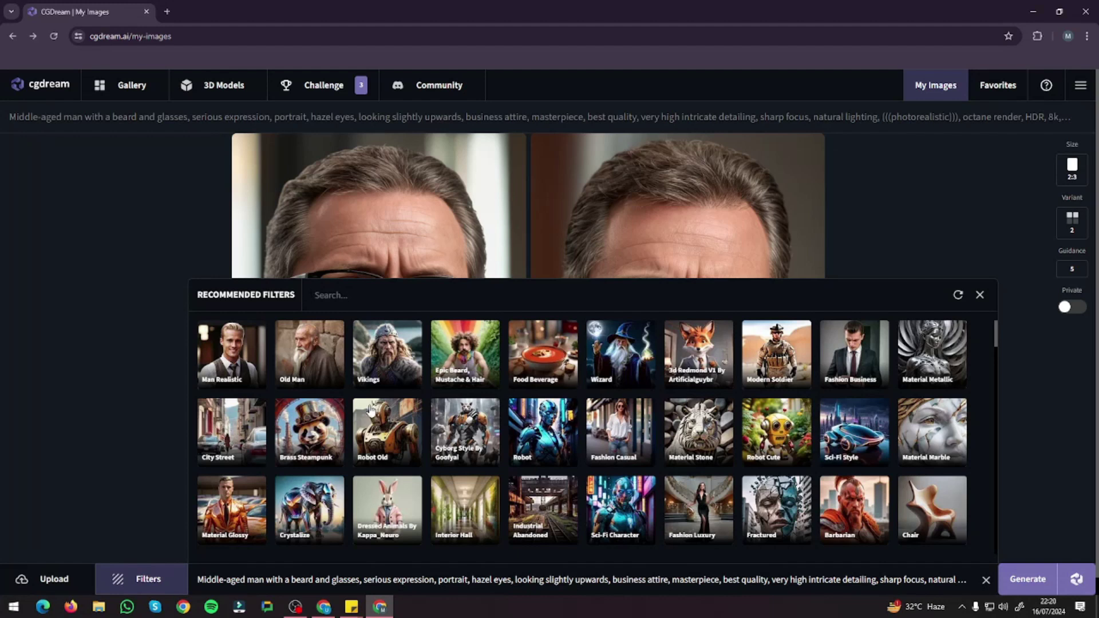
{"action": "left_click", "coordinate": [235, 358]}
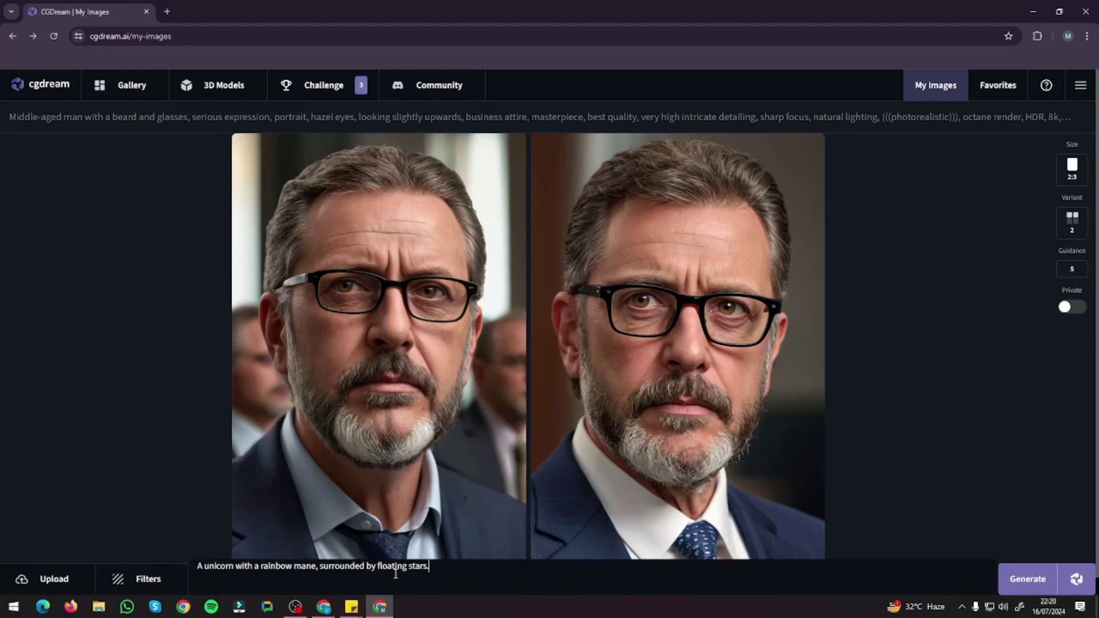
- Set the prompt to "A unicorn with a rainbow mane, surrounded by floating stars." and add the Rainbow and Fairy Tales filters at strength 0.50
{"action": "left_click", "coordinate": [447, 569]}
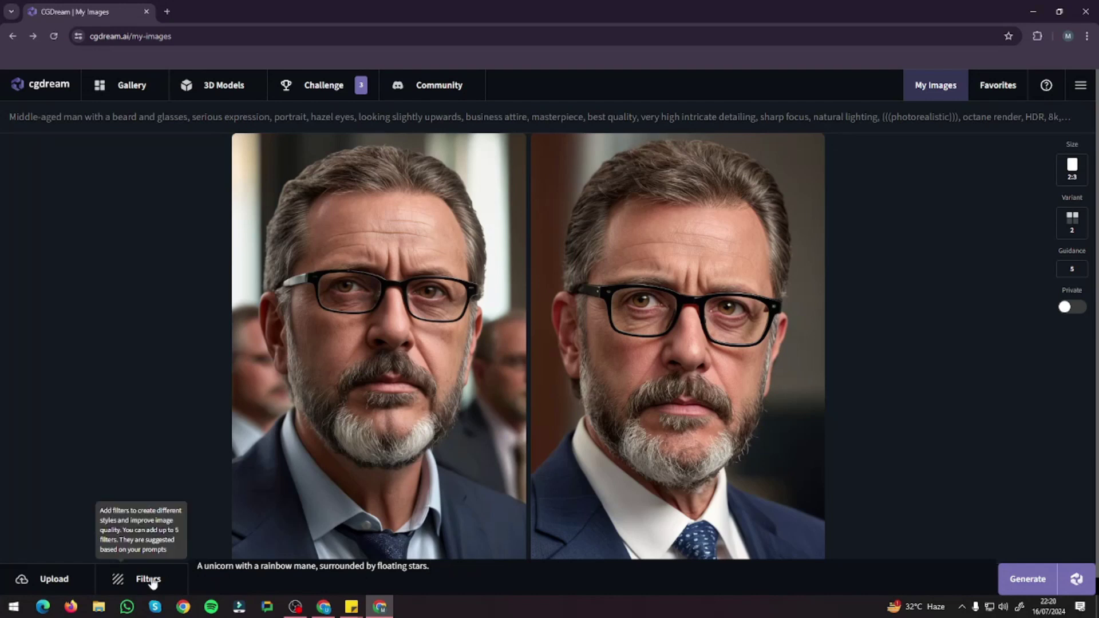
{"action": "left_click", "coordinate": [131, 580]}
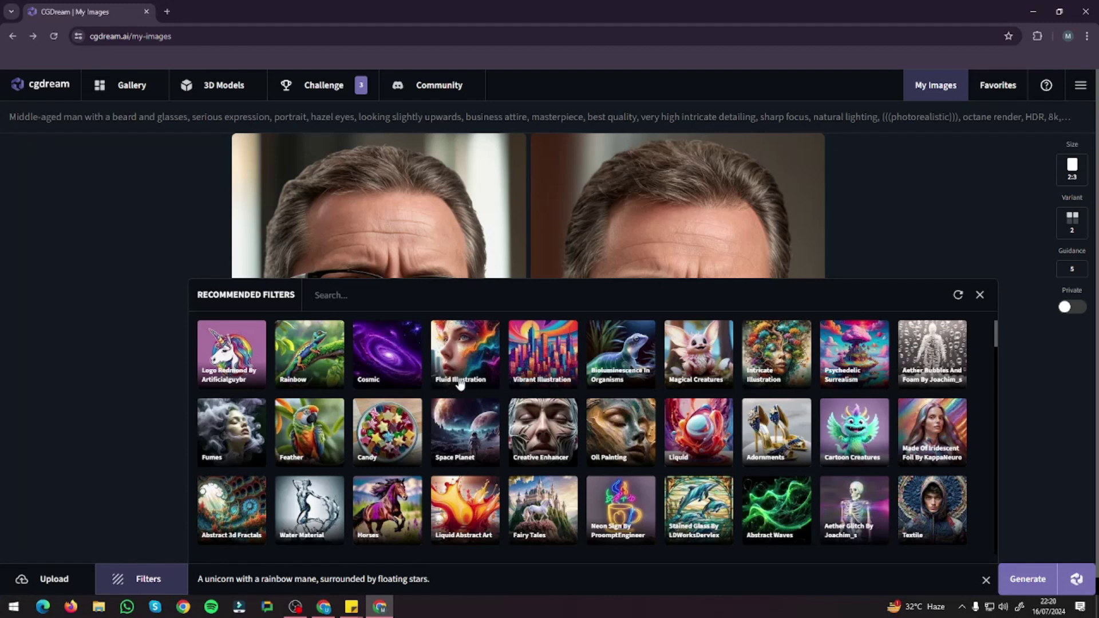
{"action": "left_click", "coordinate": [251, 358]}
{"action": "left_click", "coordinate": [246, 358]}
{"action": "left_click", "coordinate": [309, 355]}
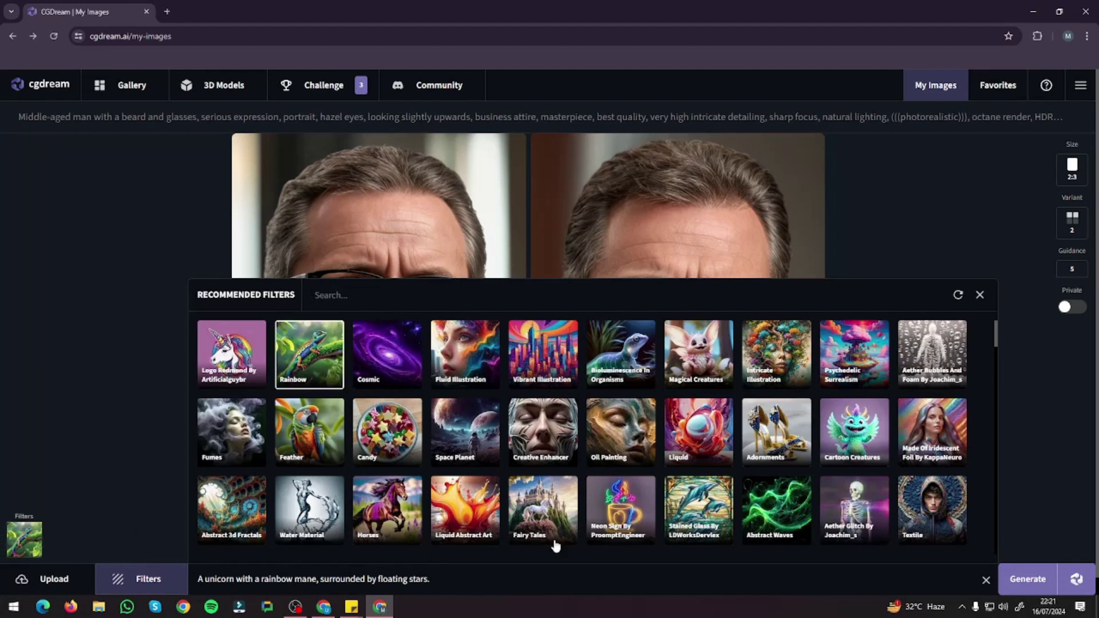
{"action": "left_click", "coordinate": [545, 511]}
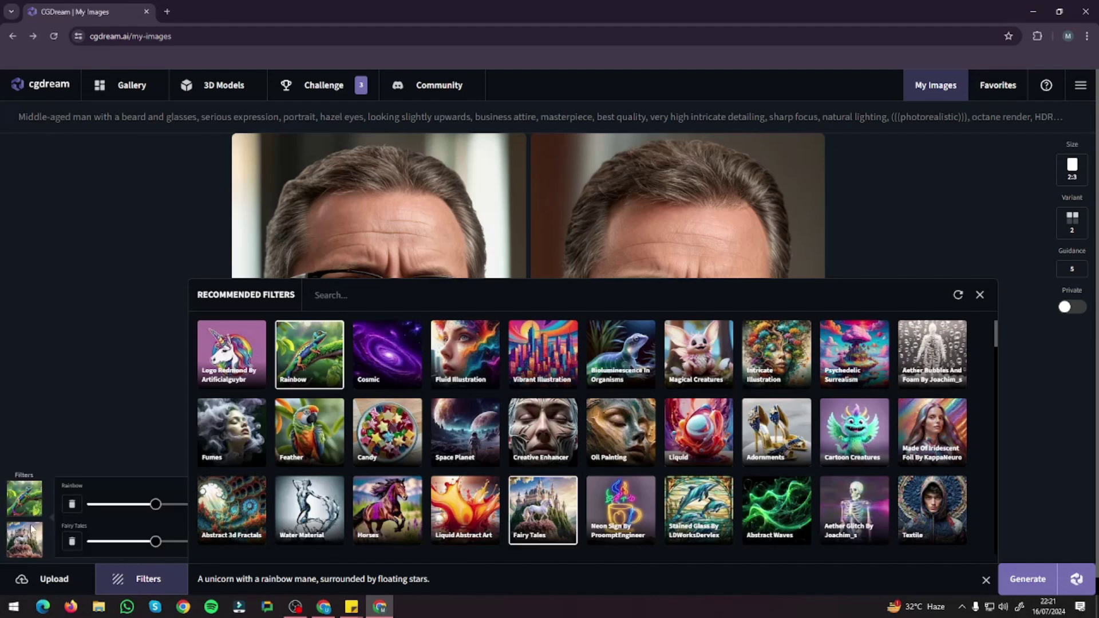
{"action": "mouse_move", "coordinate": [155, 505]}
{"action": "left_mouse_down"}
{"action": "mouse_move", "coordinate": [143, 505]}
{"action": "mouse_move", "coordinate": [156, 504]}
{"action": "left_mouse_up"}
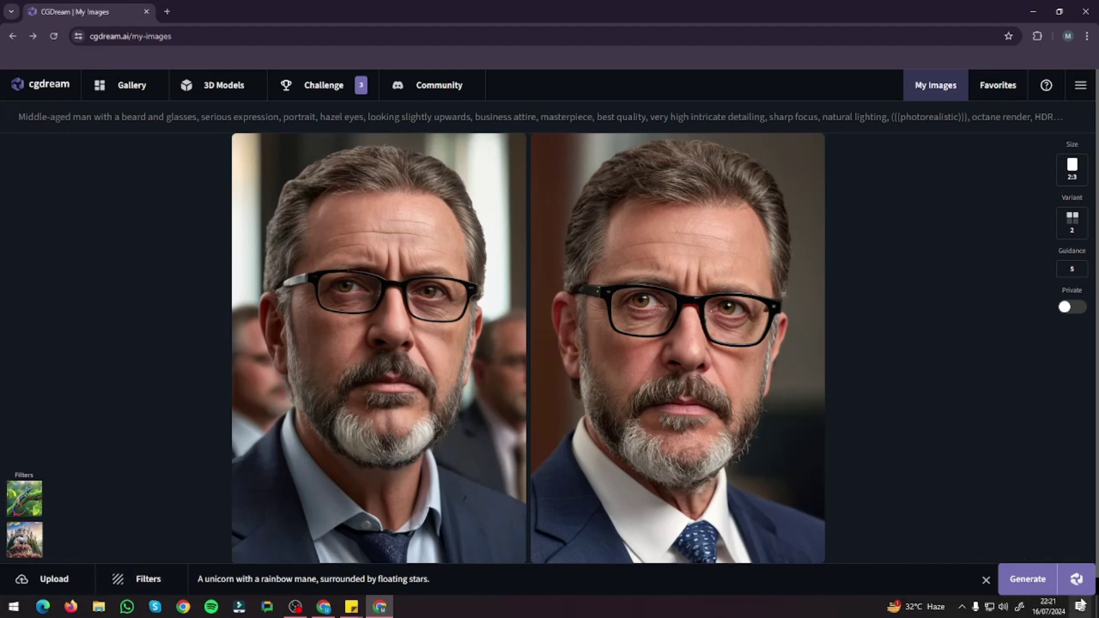
- Generate the unicorn images with both filters and once more after removing the Rainbow and Fairy Tales filters
{"action": "left_click", "coordinate": [1040, 586]}
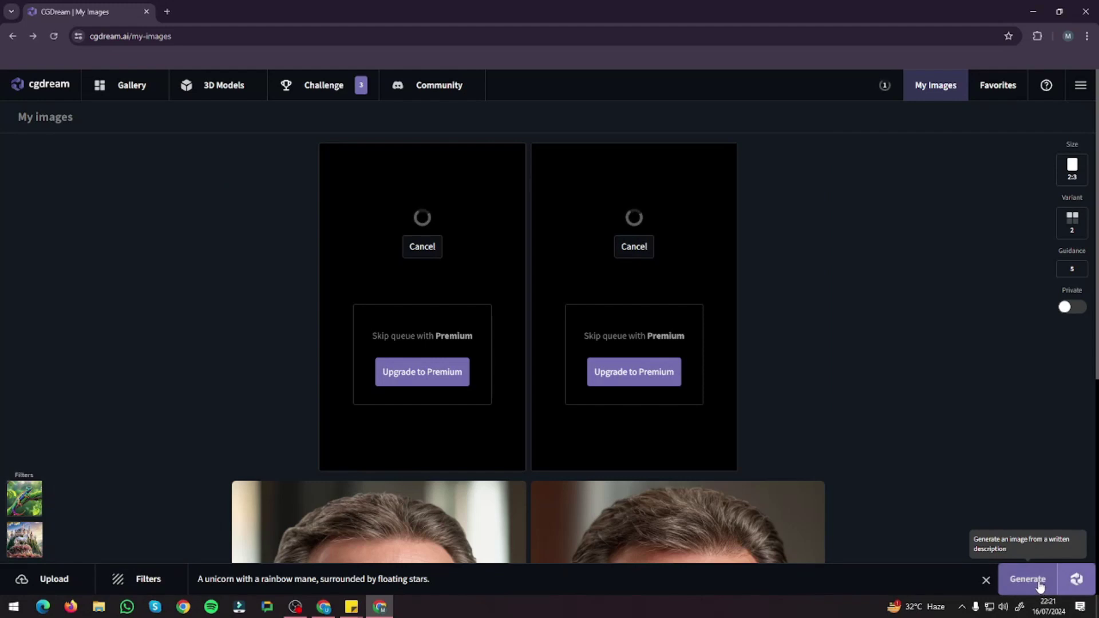
{"action": "mouse_move", "coordinate": [32, 502]}
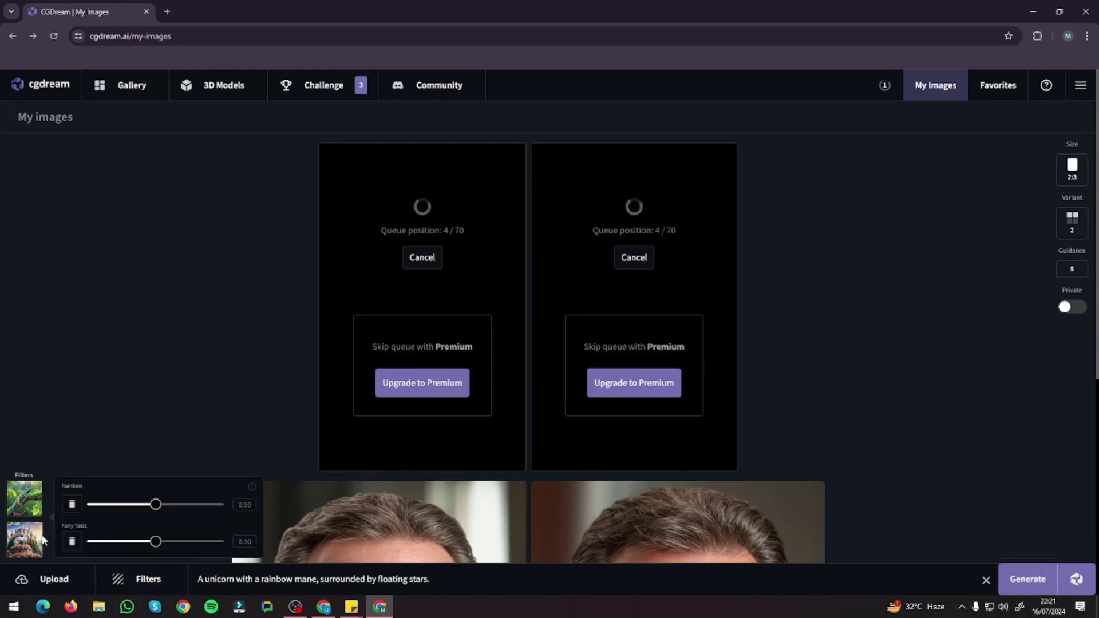
{"action": "left_click", "coordinate": [66, 504]}
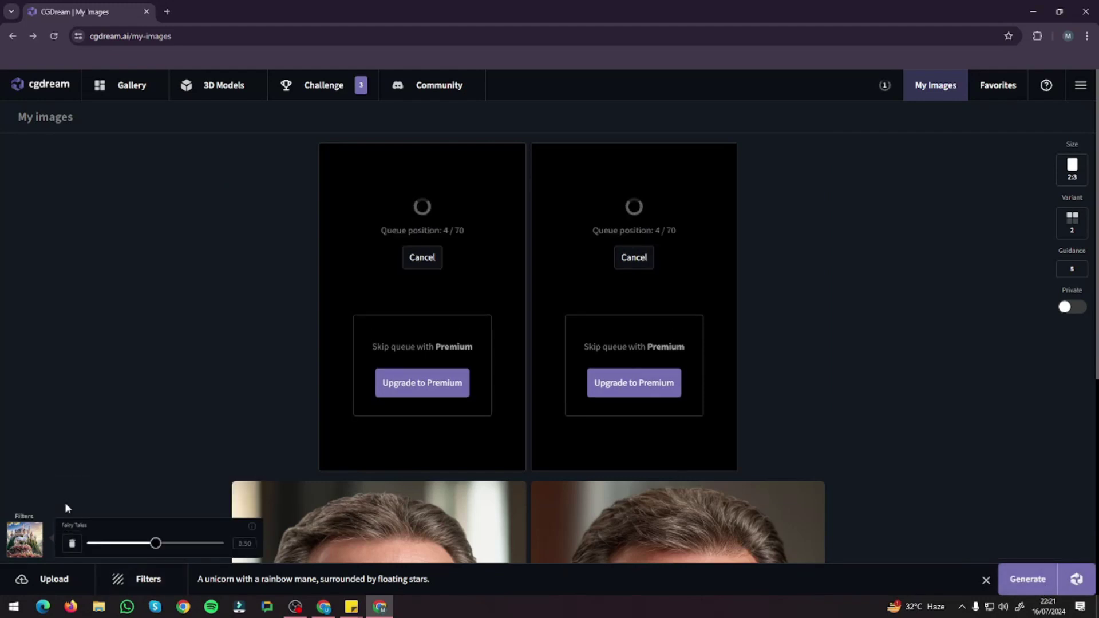
{"action": "left_click", "coordinate": [72, 544]}
{"action": "left_click", "coordinate": [1027, 578]}
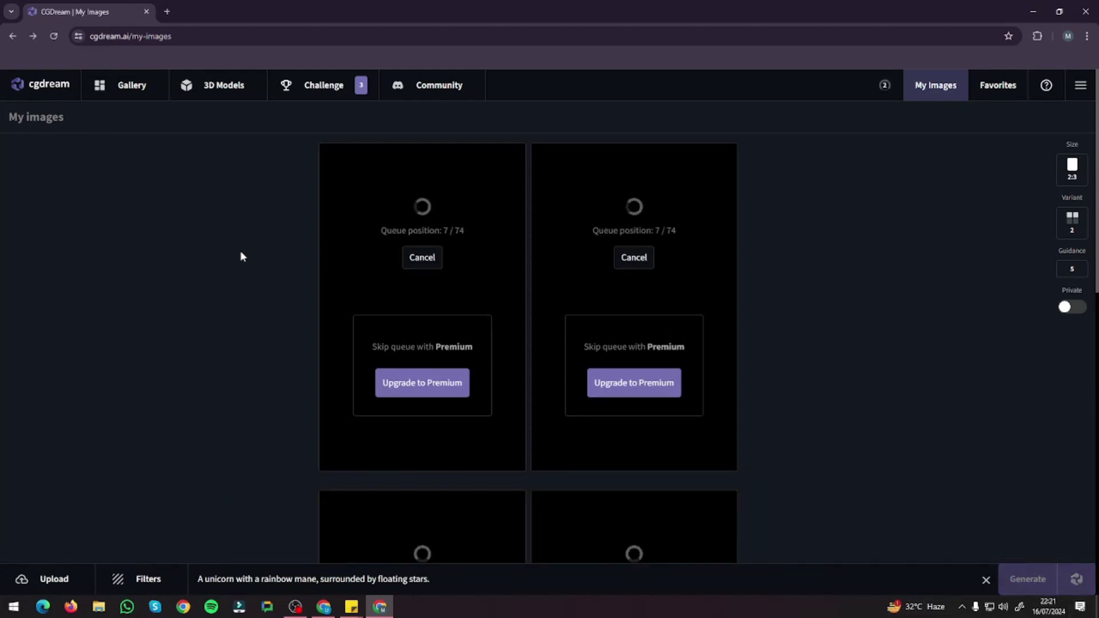
- Go through the generated images and examine both portraits of the smiling elderly man in the vintage suit at full size
{"action": "scroll", "coordinate": [275, 350], "scroll_direction": "down", "scroll_amount": 2}
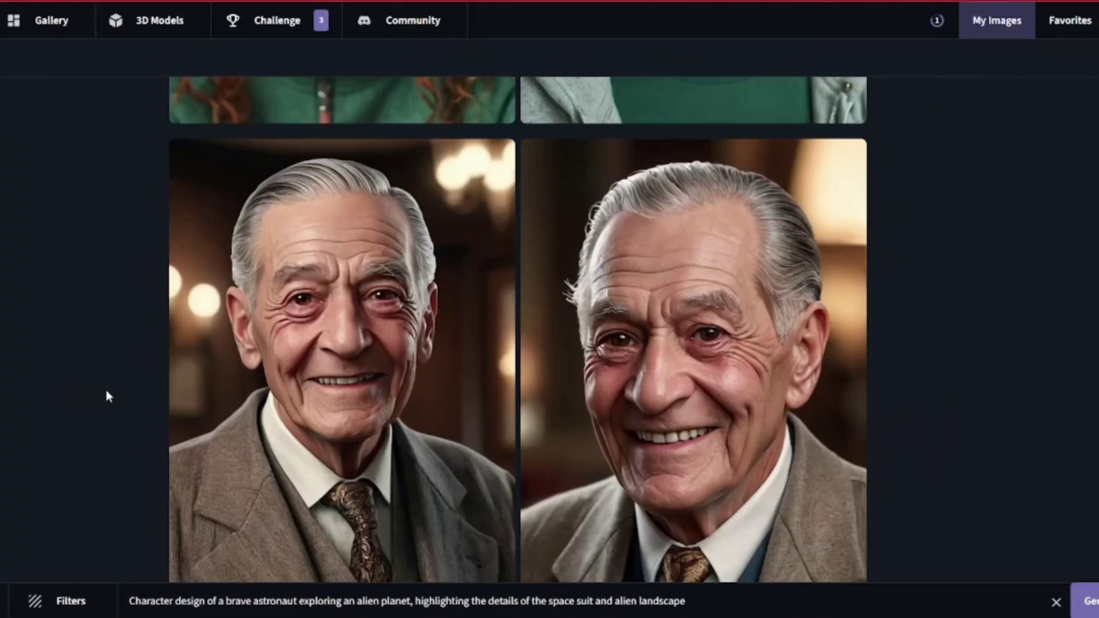
{"action": "scroll", "coordinate": [103, 378], "scroll_direction": "down", "scroll_amount": 1}
{"action": "scroll", "coordinate": [98, 370], "scroll_direction": "up", "scroll_amount": 5}
{"action": "scroll", "coordinate": [97, 370], "scroll_direction": "up", "scroll_amount": 10}
{"action": "scroll", "coordinate": [95, 361], "scroll_direction": "down", "scroll_amount": 10}
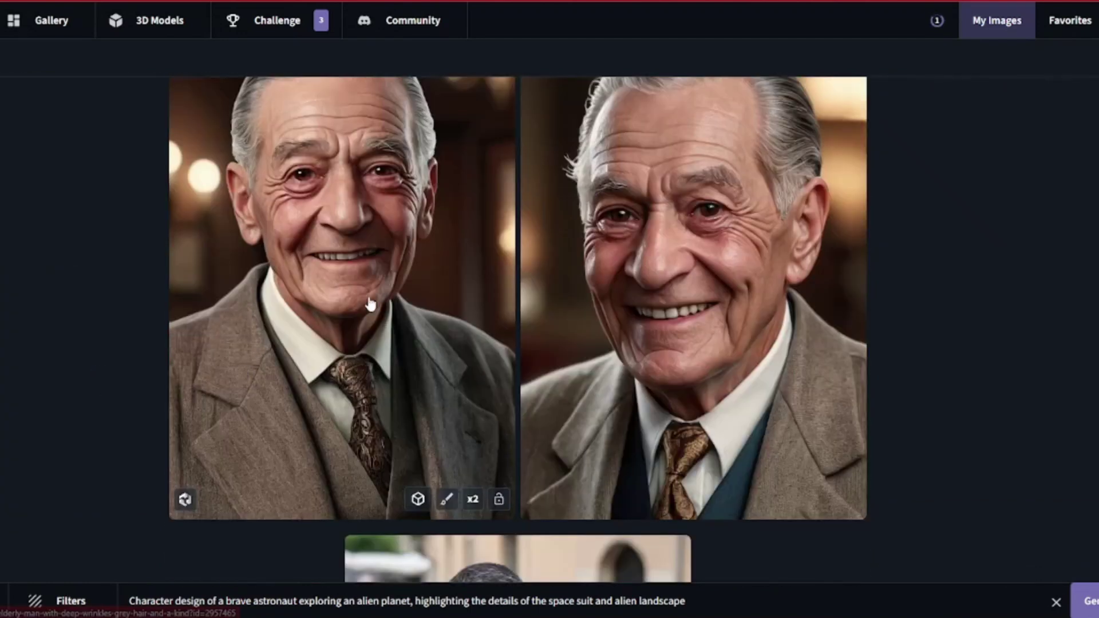
{"action": "left_click", "coordinate": [434, 287]}
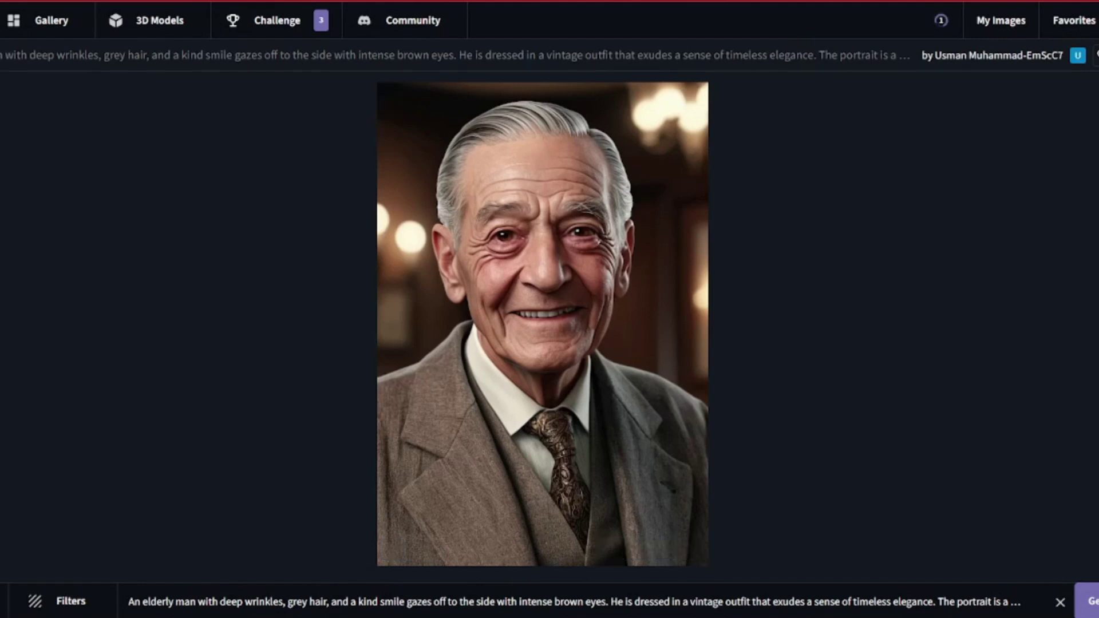
{"action": "left_click", "coordinate": [694, 347]}
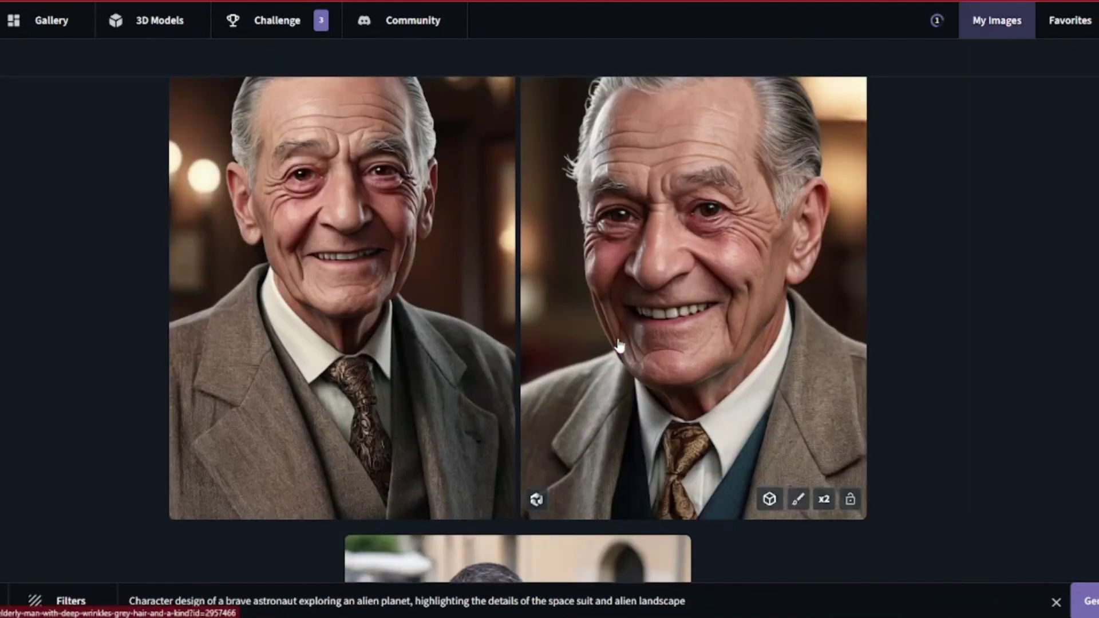
{"action": "left_click", "coordinate": [673, 350]}
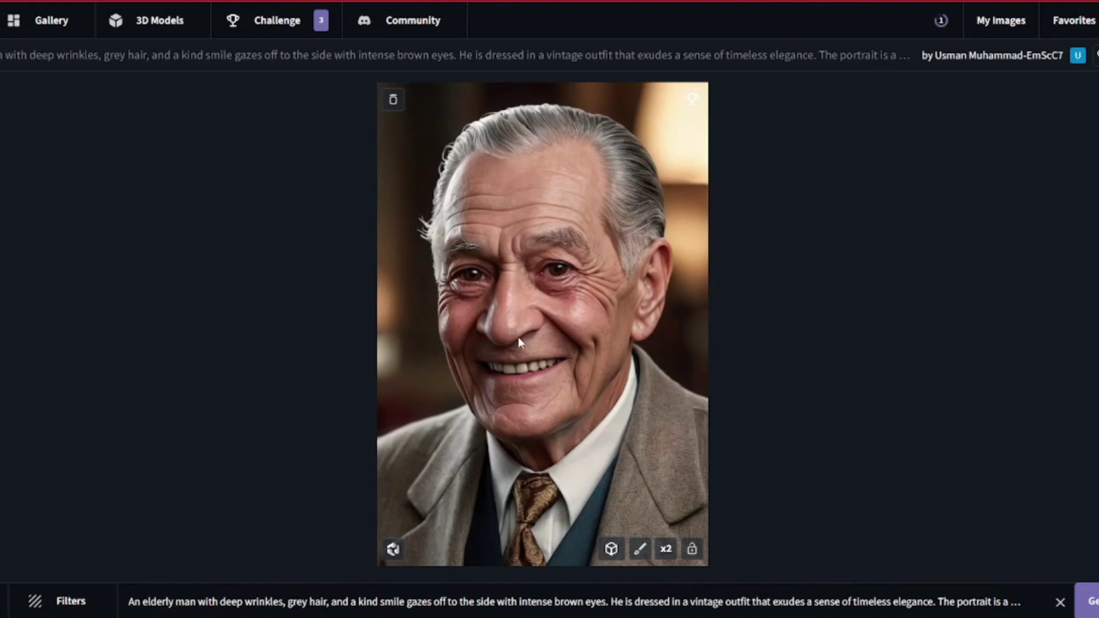
{"action": "left_click", "coordinate": [616, 308]}
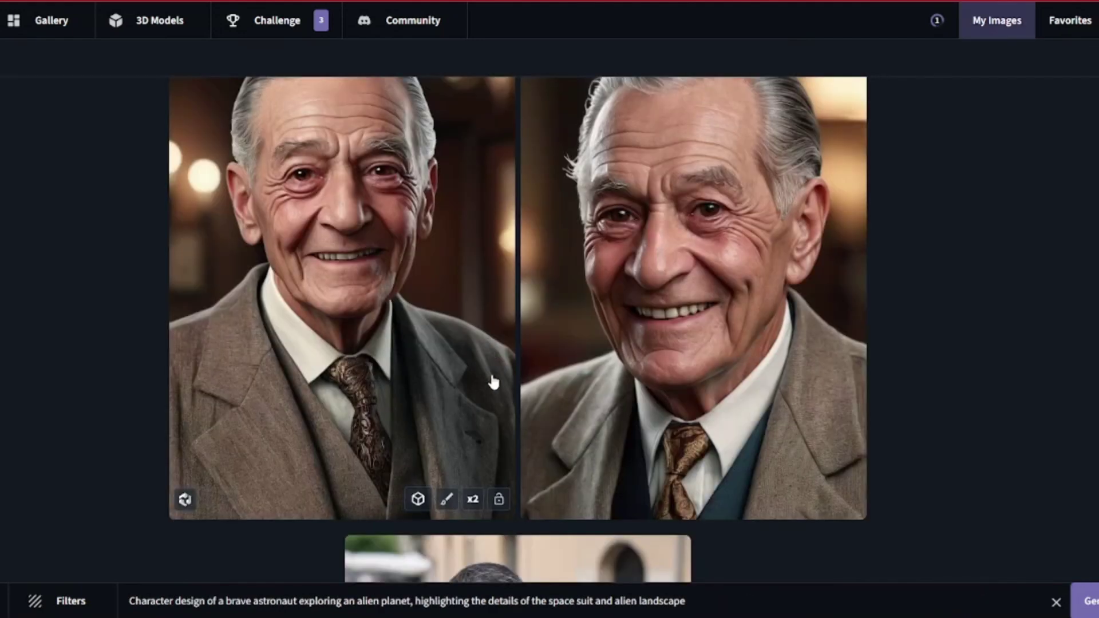
- View the red-haired woman and green-eyed young man portraits at full size and look over the images of the woman walking through a city street
{"action": "scroll", "coordinate": [486, 378], "scroll_direction": "up", "scroll_amount": 5}
{"action": "left_click", "coordinate": [364, 334]}
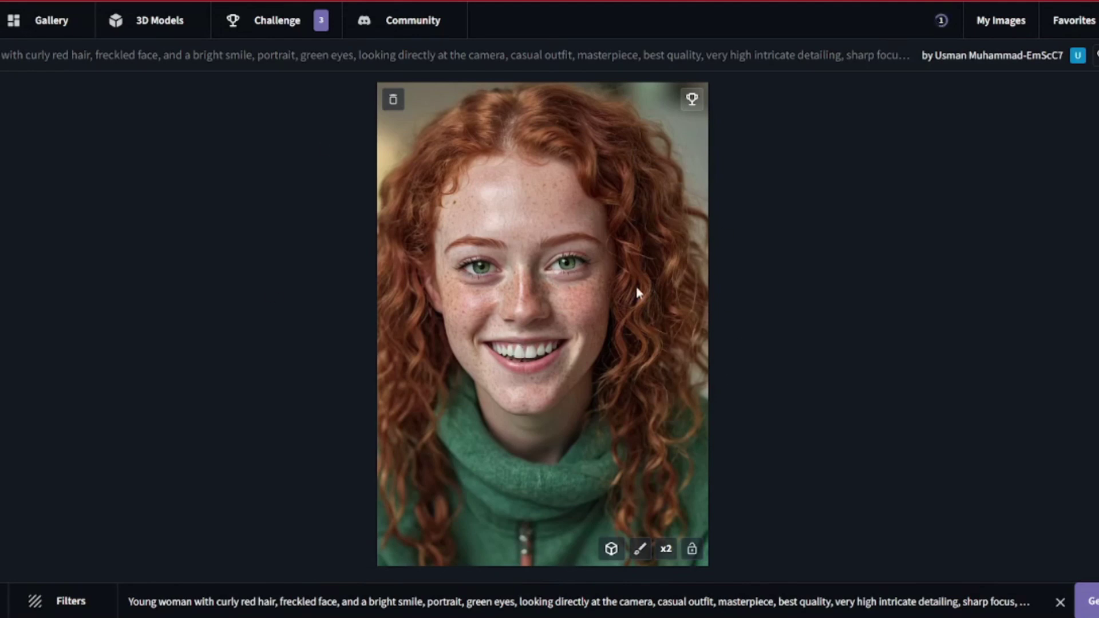
{"action": "key", "text": "Escape"}
{"action": "scroll", "coordinate": [618, 378], "scroll_direction": "up", "scroll_amount": 5}
{"action": "left_click", "coordinate": [506, 356]}
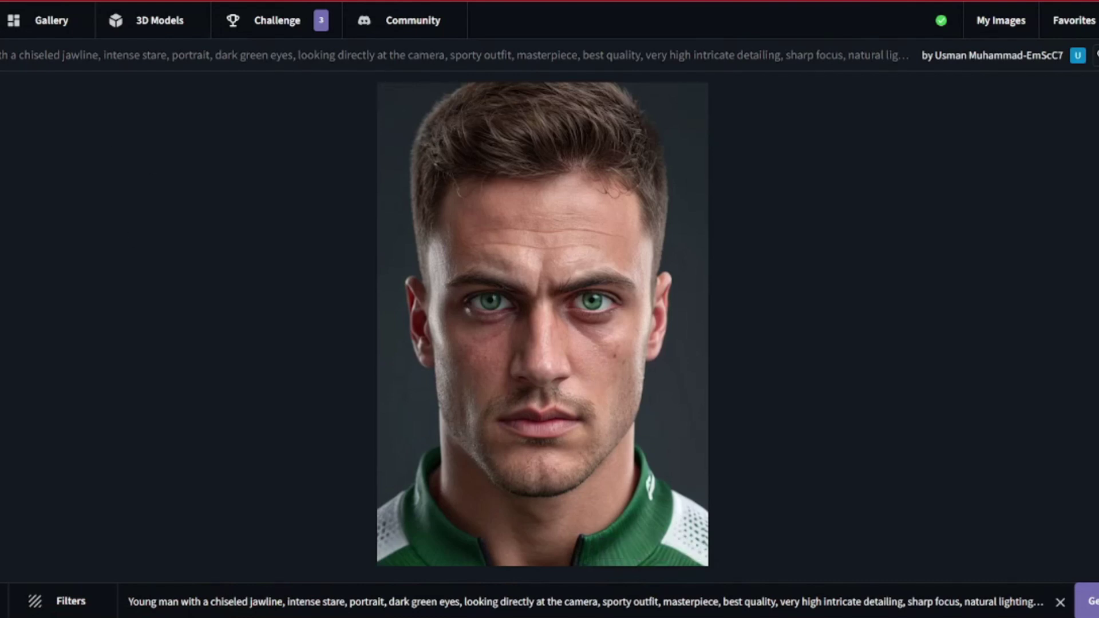
{"action": "left_click", "coordinate": [687, 422]}
{"action": "scroll", "coordinate": [744, 372], "scroll_direction": "up", "scroll_amount": 8}
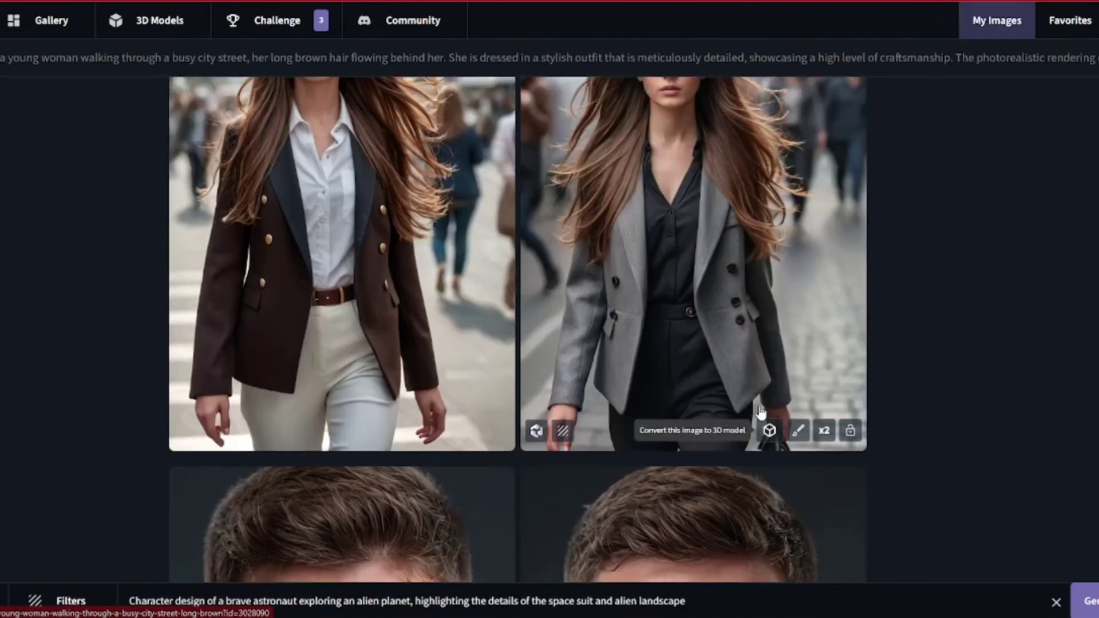
{"action": "scroll", "coordinate": [314, 413], "scroll_direction": "down", "scroll_amount": 2}
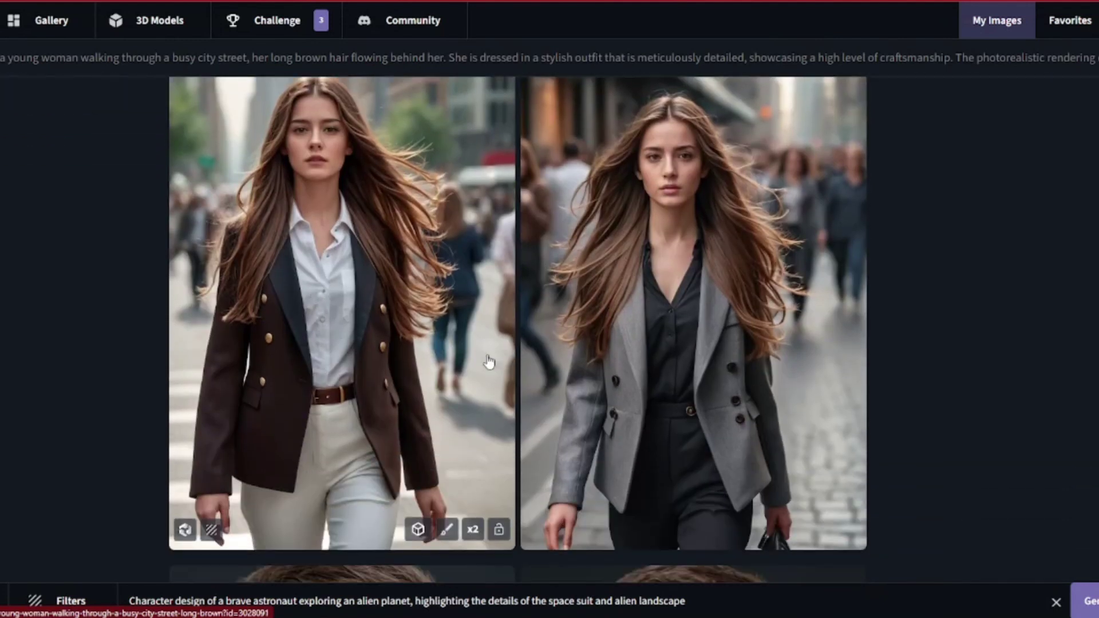
- View both images of the long-haired woman walking through the city street at full size, one after the other
{"action": "left_click", "coordinate": [410, 291]}
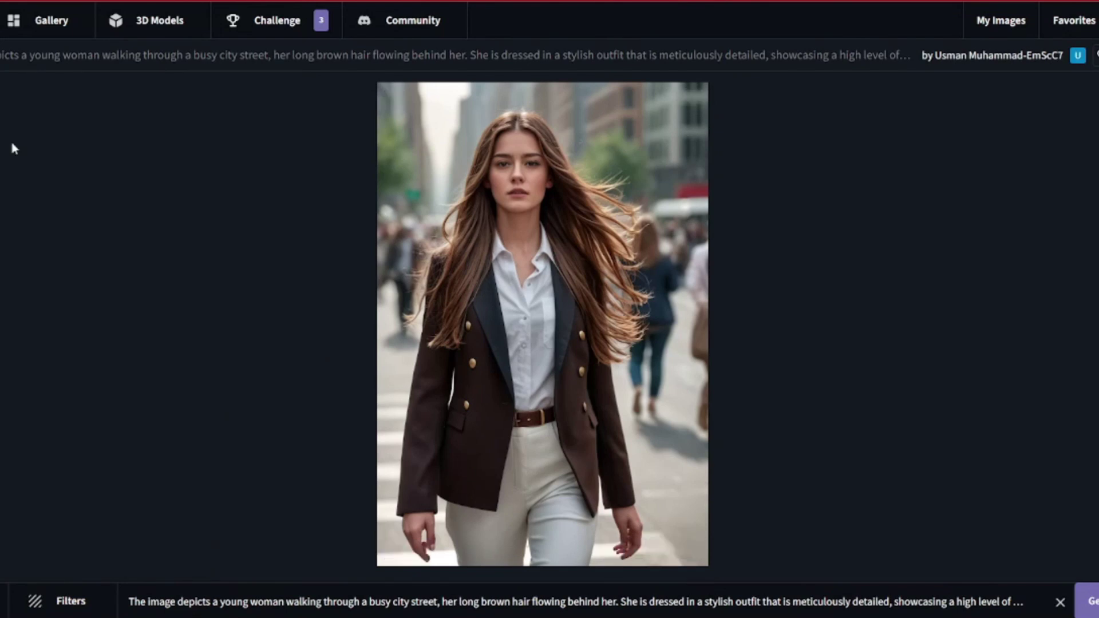
{"action": "key", "text": "Escape"}
{"action": "left_click", "coordinate": [619, 321]}
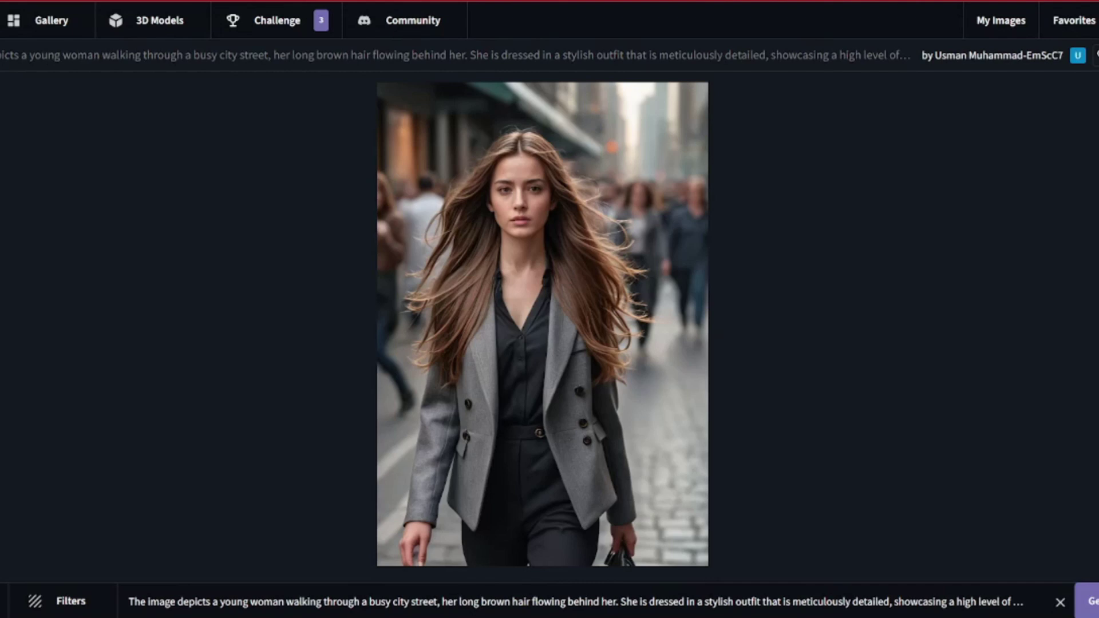
{"action": "left_click", "coordinate": [523, 411]}
{"action": "scroll", "coordinate": [604, 307], "scroll_direction": "up", "scroll_amount": 5}
{"action": "scroll", "coordinate": [604, 306], "scroll_direction": "down", "scroll_amount": 15}
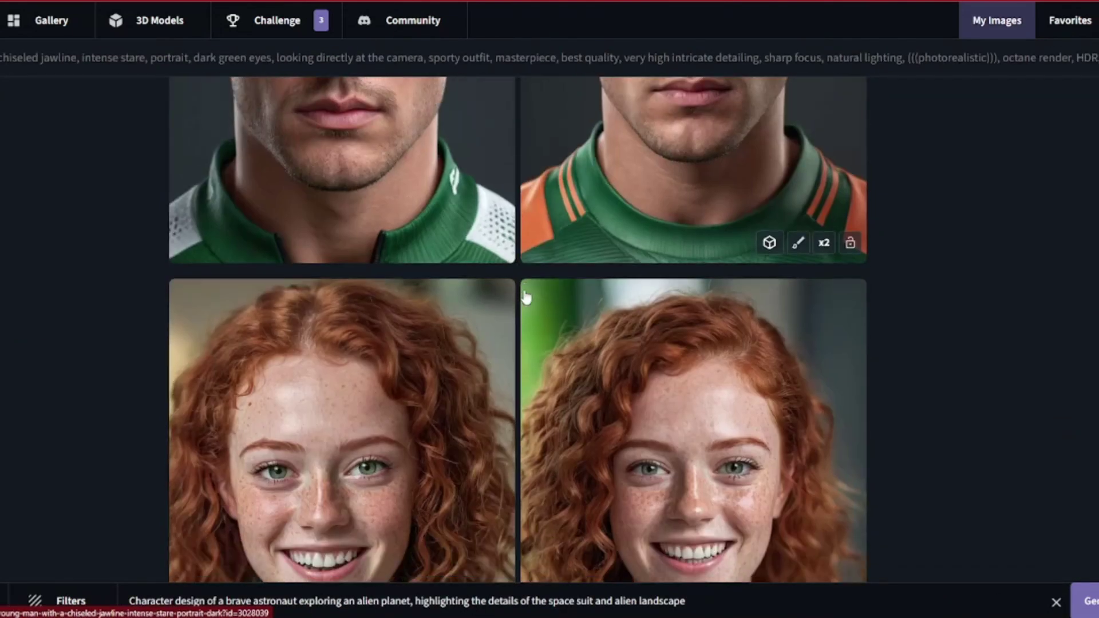
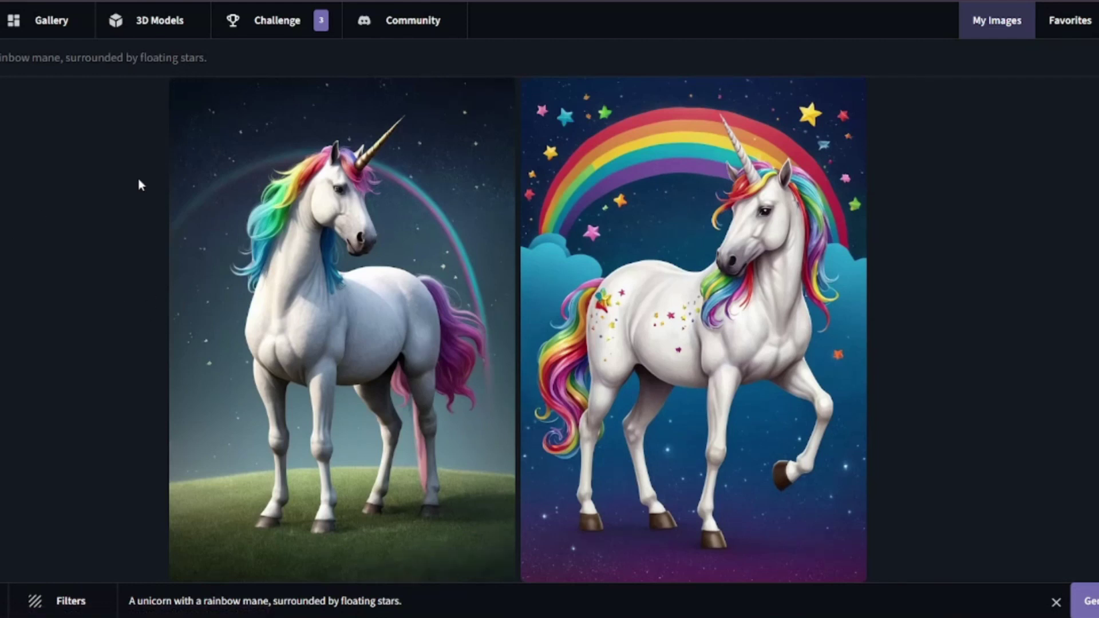
- Replace the unicorn prompt with "Majestic mountain range at sunrise, snow-capped peaks, vibrant colors, detailed textures, sharp focus, photorealistic, HDR, 8k, high contrast"
{"action": "scroll", "coordinate": [492, 331], "scroll_direction": "down", "scroll_amount": 10}
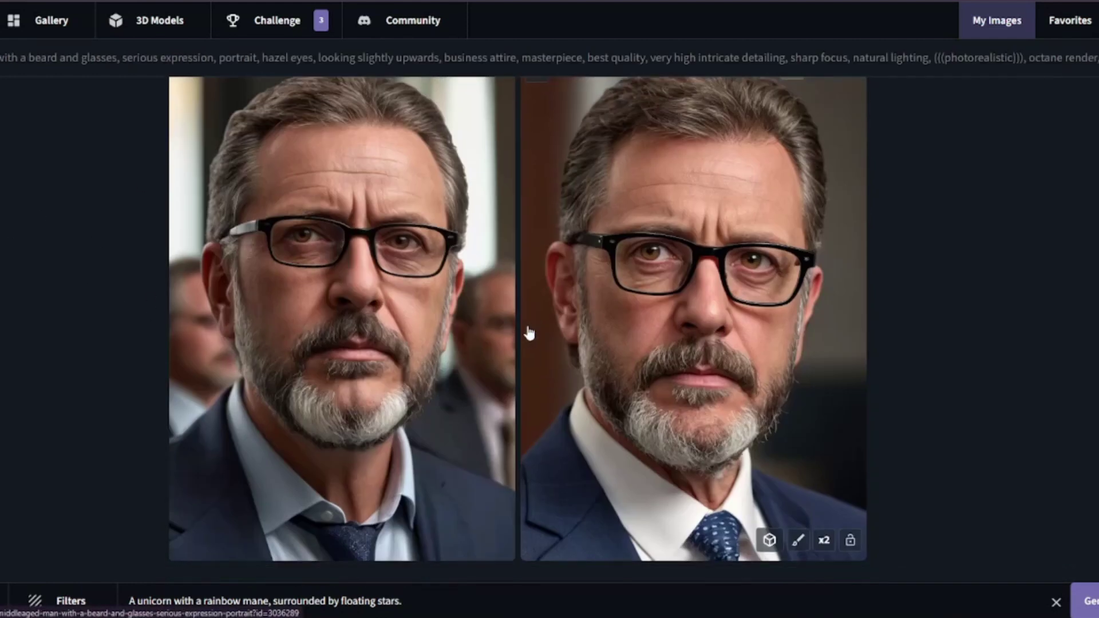
{"action": "scroll", "coordinate": [492, 331], "scroll_direction": "up", "scroll_amount": 3}
{"action": "scroll", "coordinate": [490, 329], "scroll_direction": "up", "scroll_amount": 7}
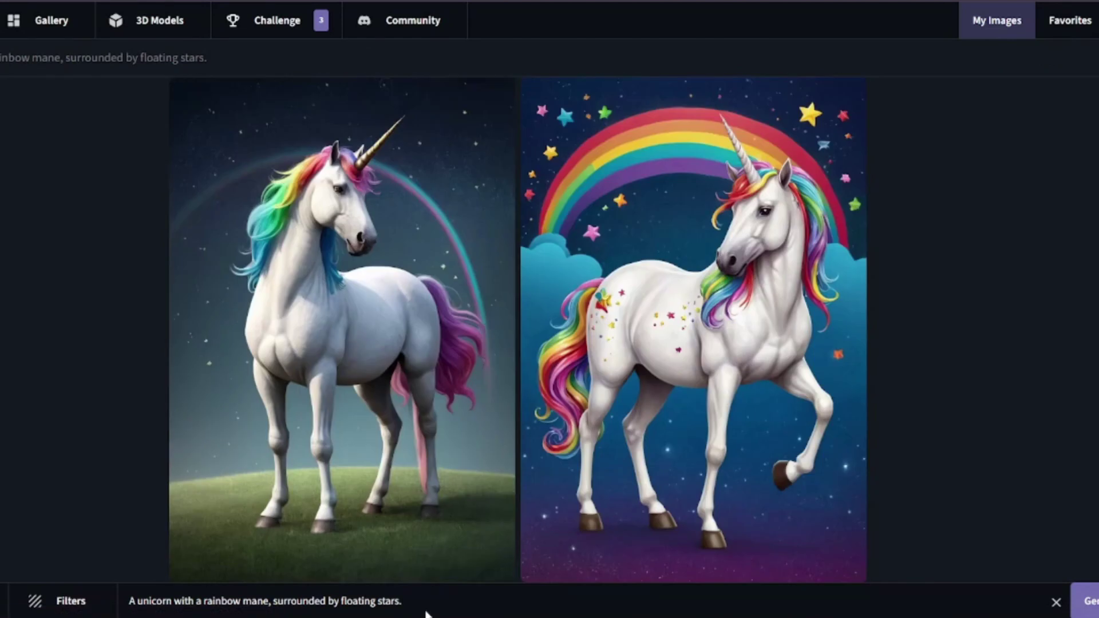
{"action": "double_click", "coordinate": [426, 600]}
{"action": "triple_click", "coordinate": [427, 601]}
{"action": "key", "text": "BackSpace"}
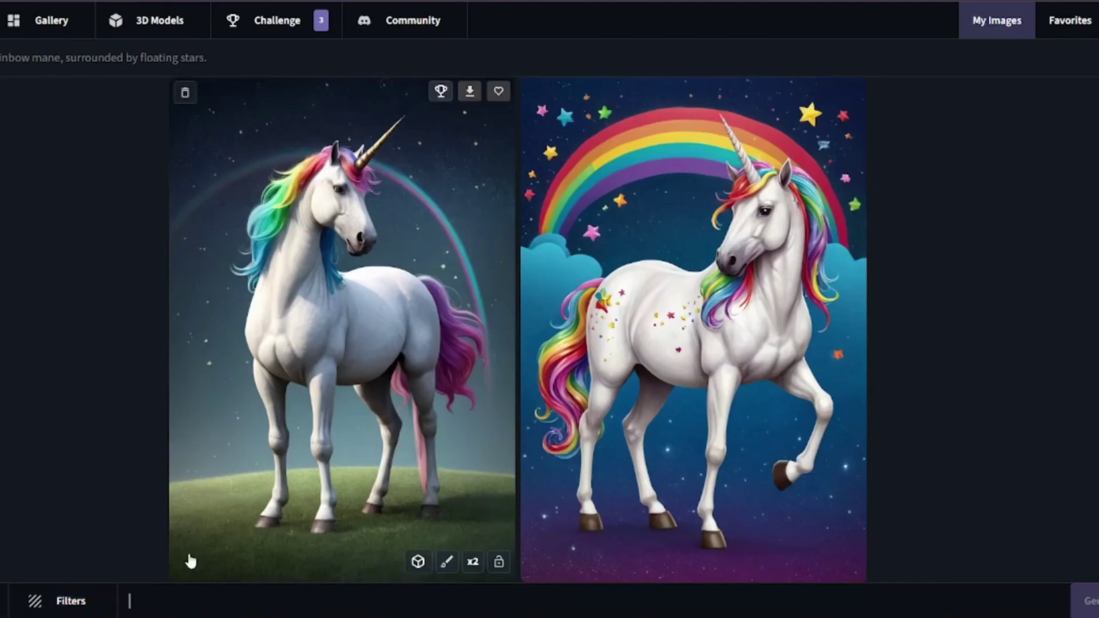
{"action": "type", "text": "Majestic mountain range at sunrise, snow-capped peaks, vibrant colors, detailed textures, sharp focus, photorealistic, HDR, 8k, high contrast"}
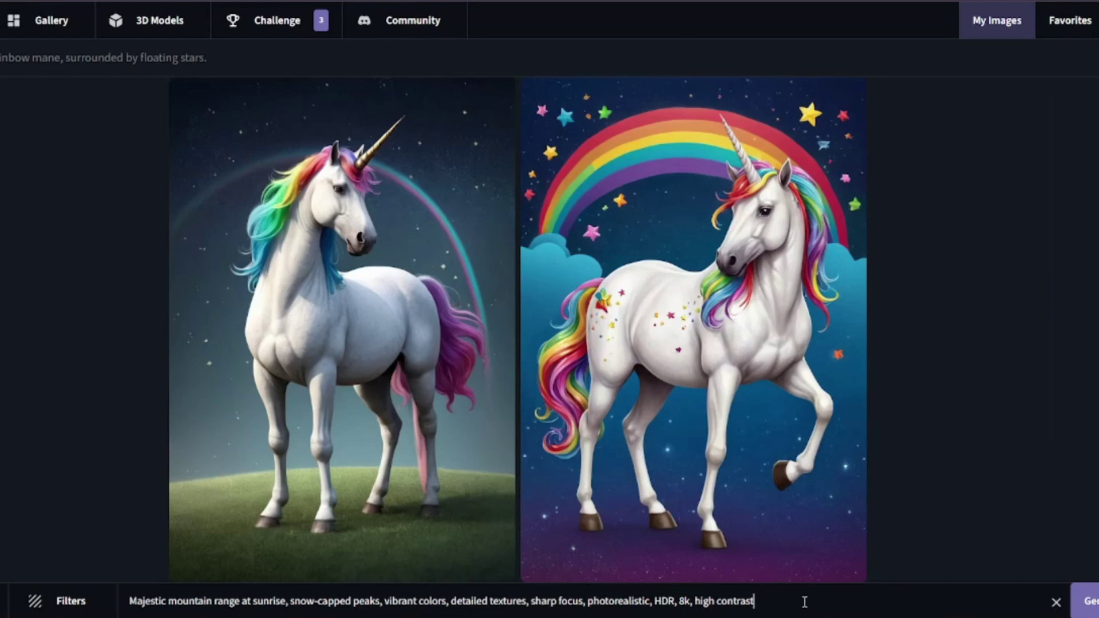
{"action": "left_click_drag", "start_coordinate": [801, 601], "coordinate": [131, 605]}
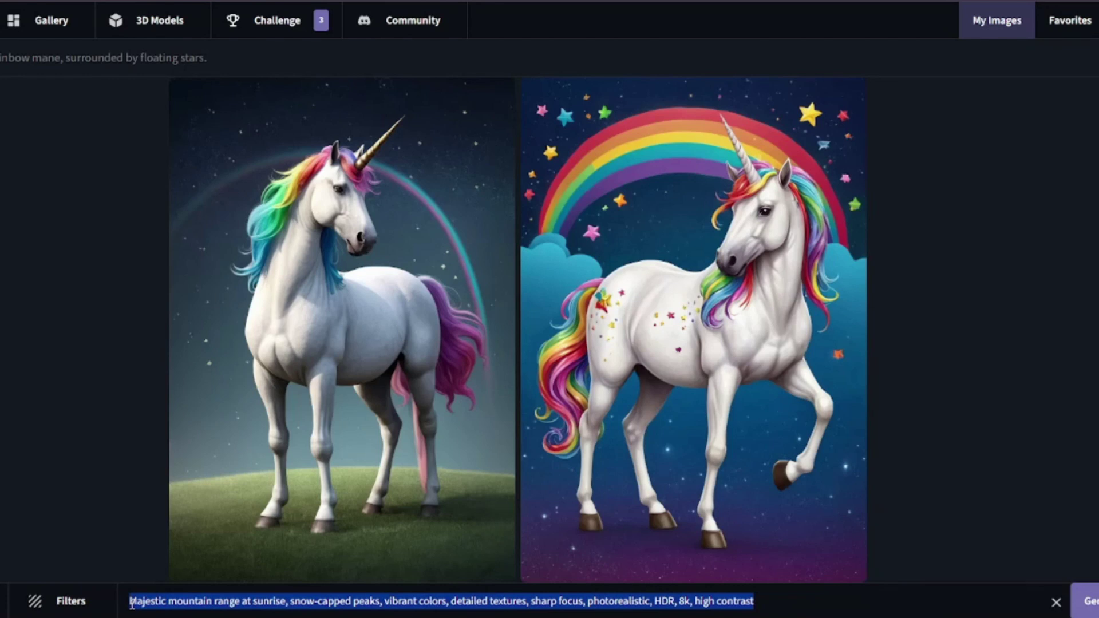
- Add the recommended Mountains, Landscape Enhancer and Winter filters to the mountain range prompt
{"action": "left_click", "coordinate": [64, 602]}
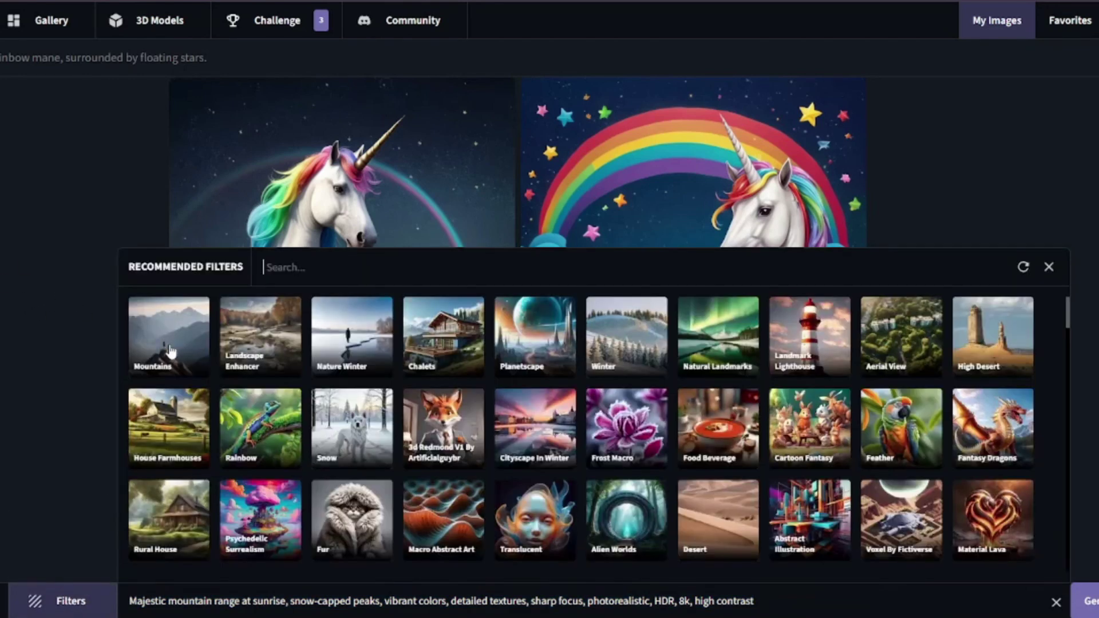
{"action": "left_click", "coordinate": [170, 342]}
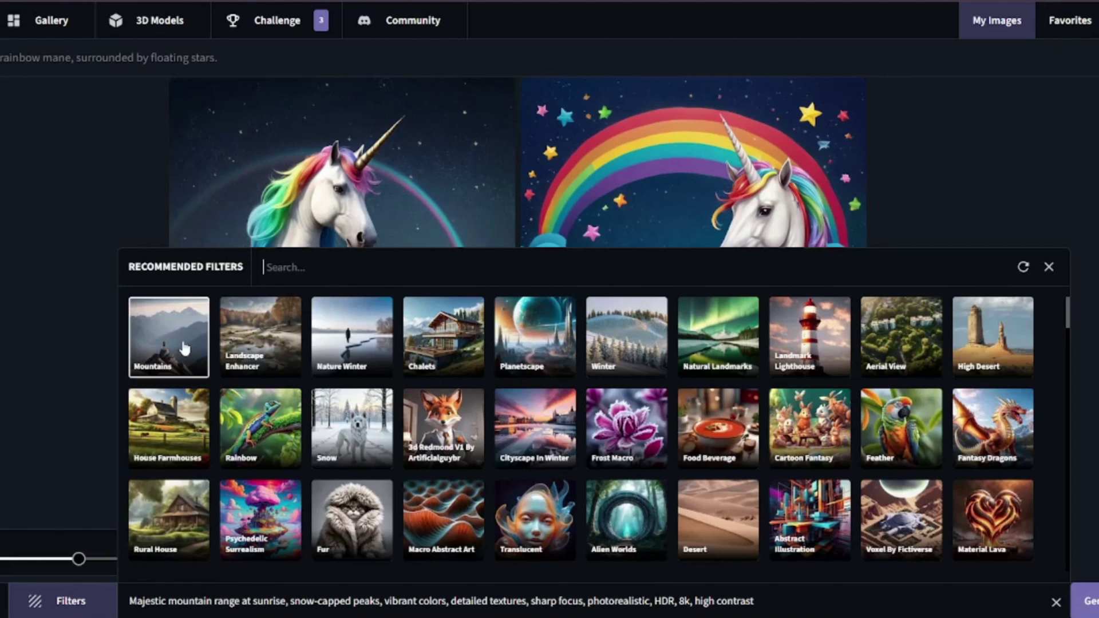
{"action": "left_click", "coordinate": [265, 331]}
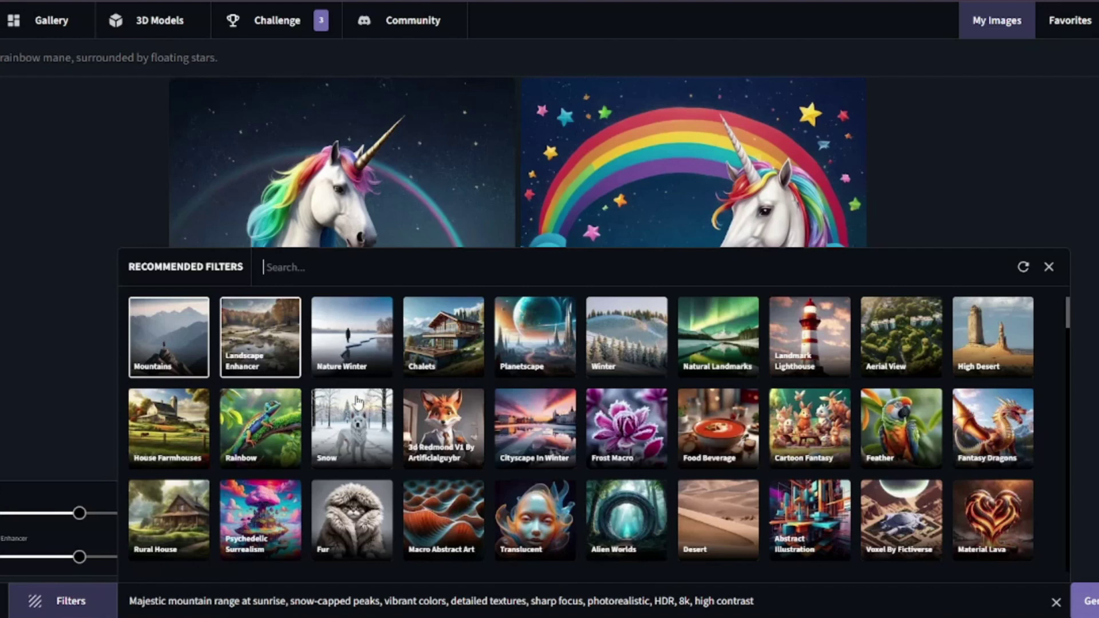
{"action": "left_click", "coordinate": [612, 338]}
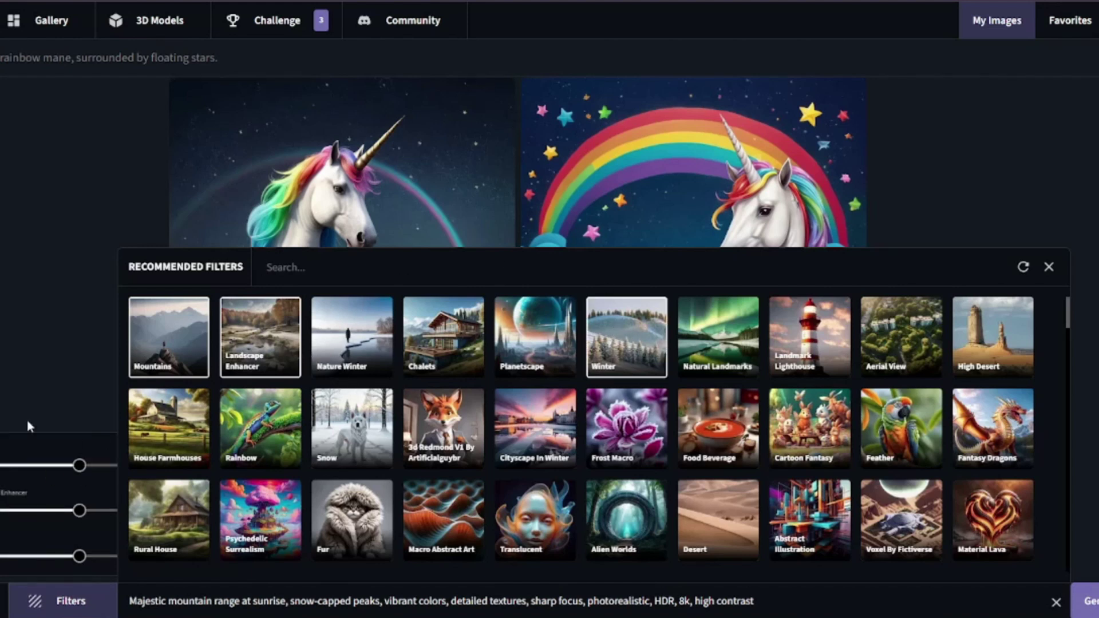
{"action": "left_click", "coordinate": [1048, 267]}
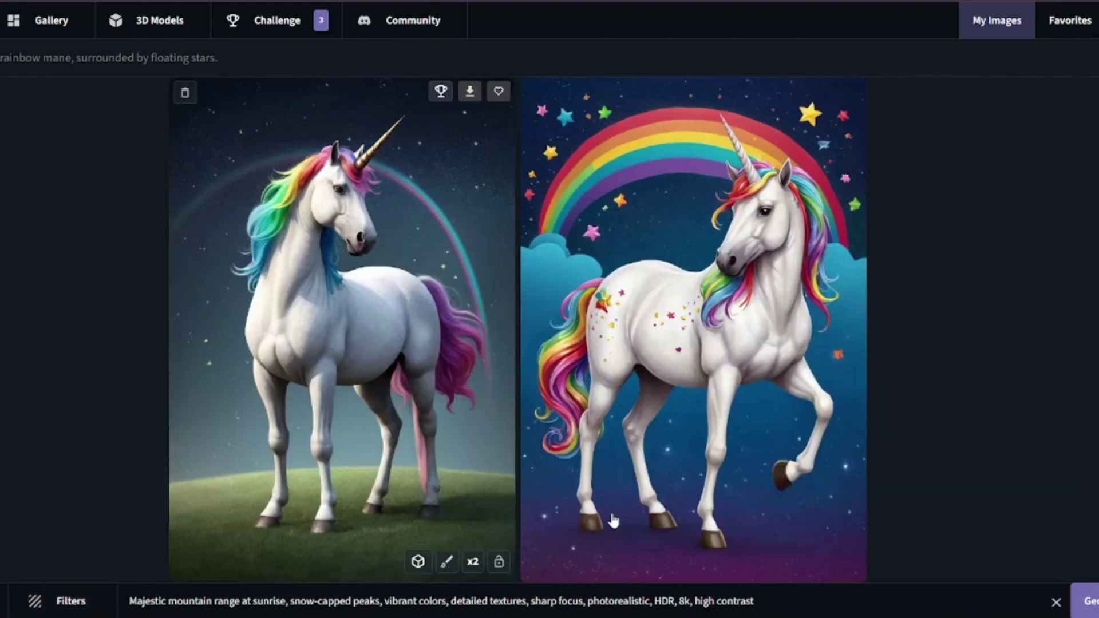
- Set the image aspect ratio to 16:9 and generate the mountain range images
{"action": "left_click", "coordinate": [1084, 602]}
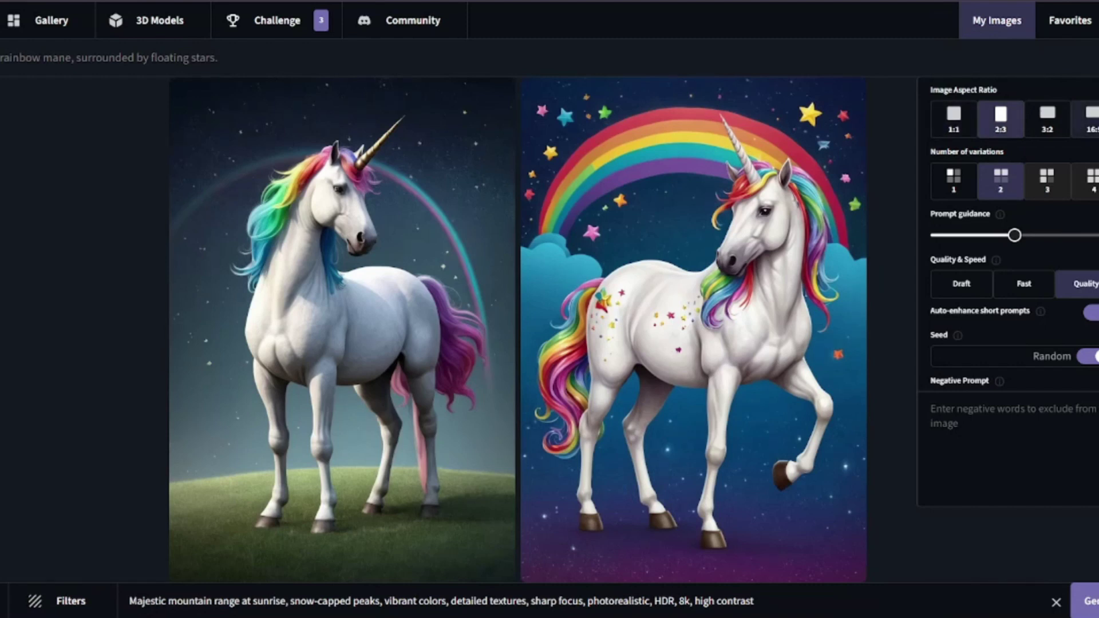
{"action": "left_click", "coordinate": [1090, 120]}
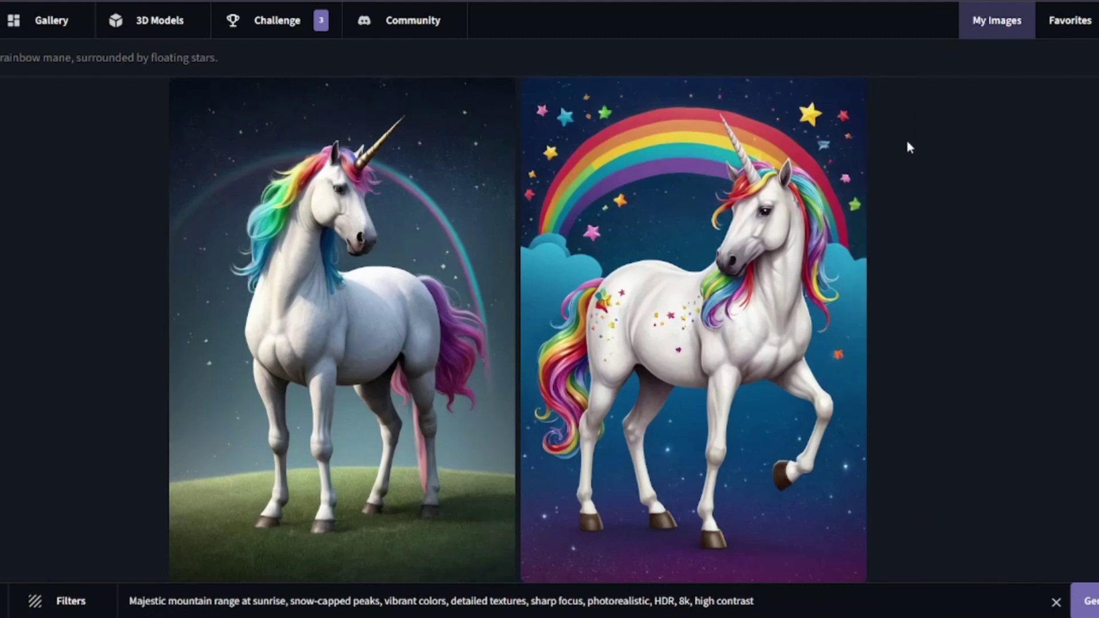
{"action": "left_click", "coordinate": [1086, 601]}
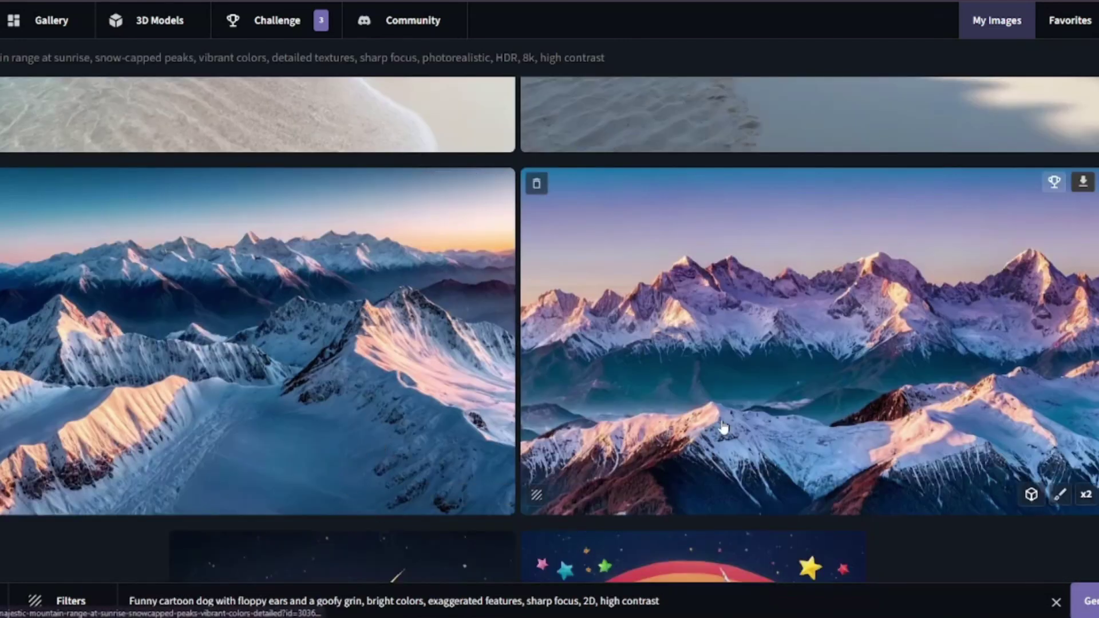
- Examine both generated mountain range images at full size and check the filter strengths applied to them
{"action": "left_click", "coordinate": [658, 375]}
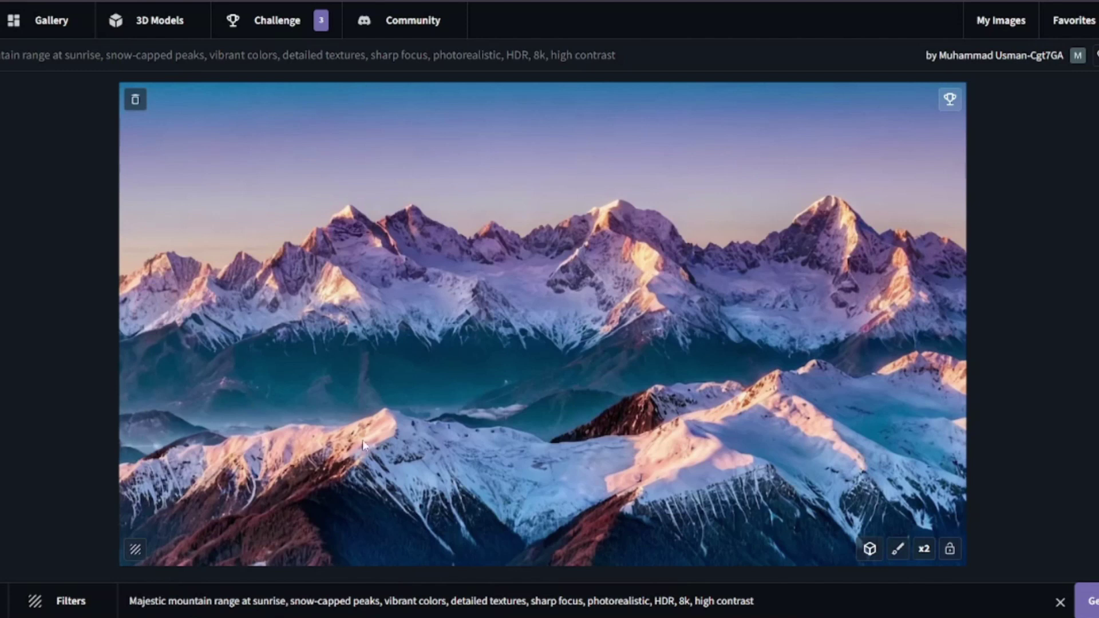
{"action": "left_click", "coordinate": [57, 601]}
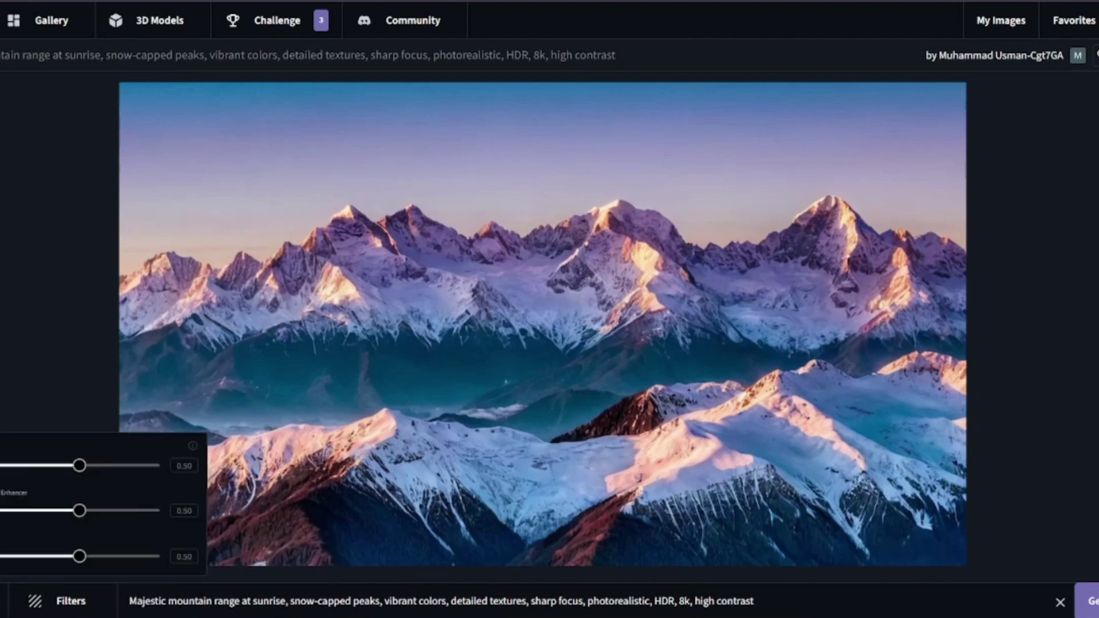
{"action": "key", "text": "Escape"}
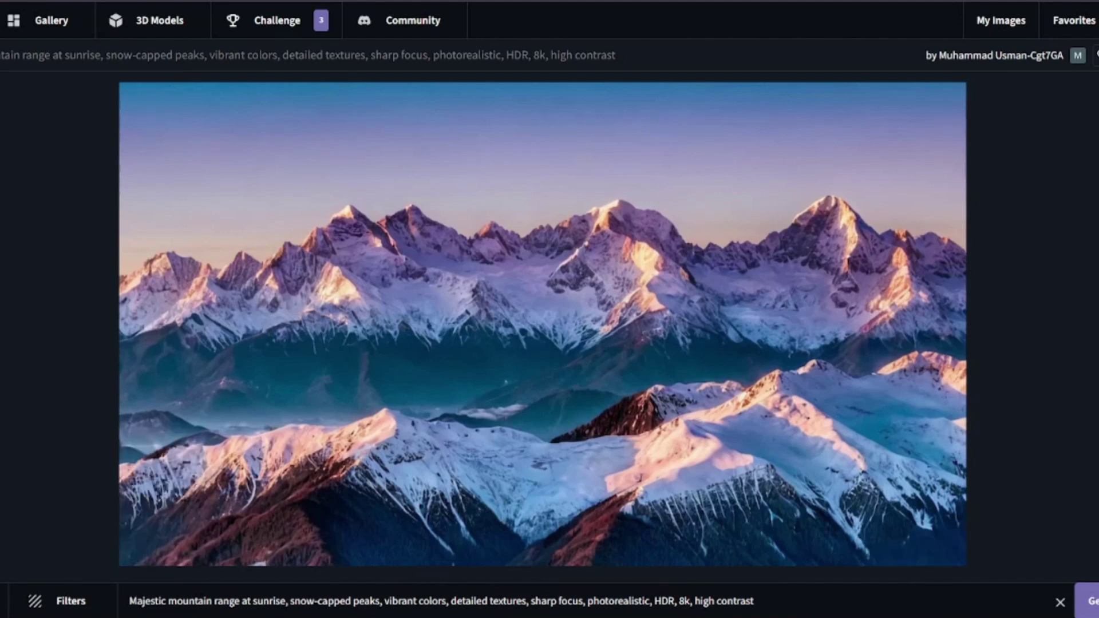
{"action": "key", "text": "Escape"}
{"action": "left_click", "coordinate": [304, 358]}
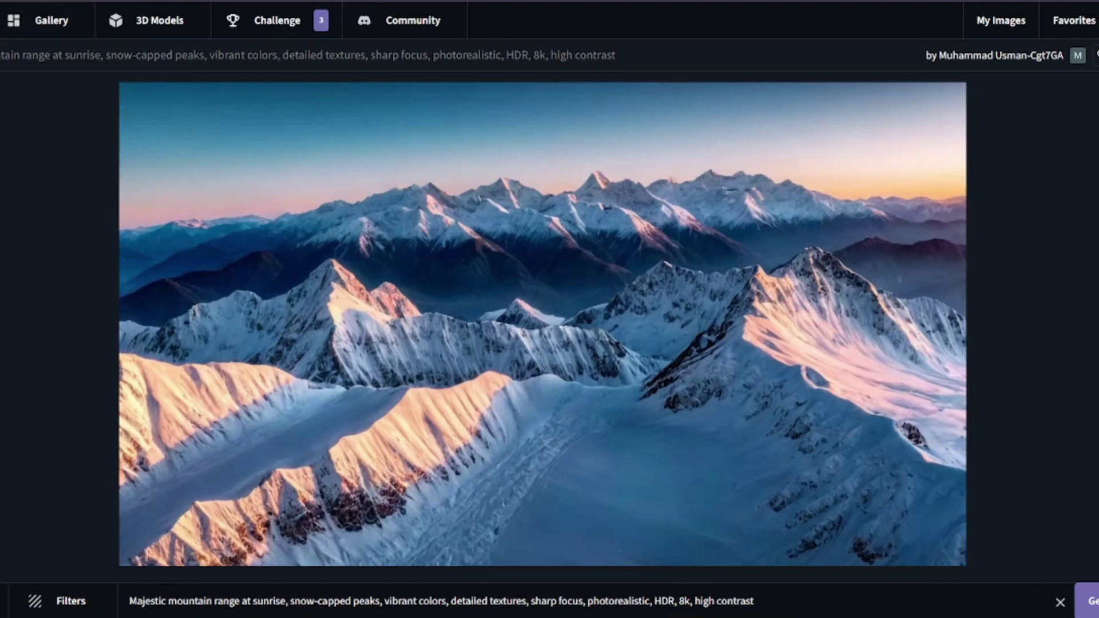
{"action": "left_click", "coordinate": [404, 407]}
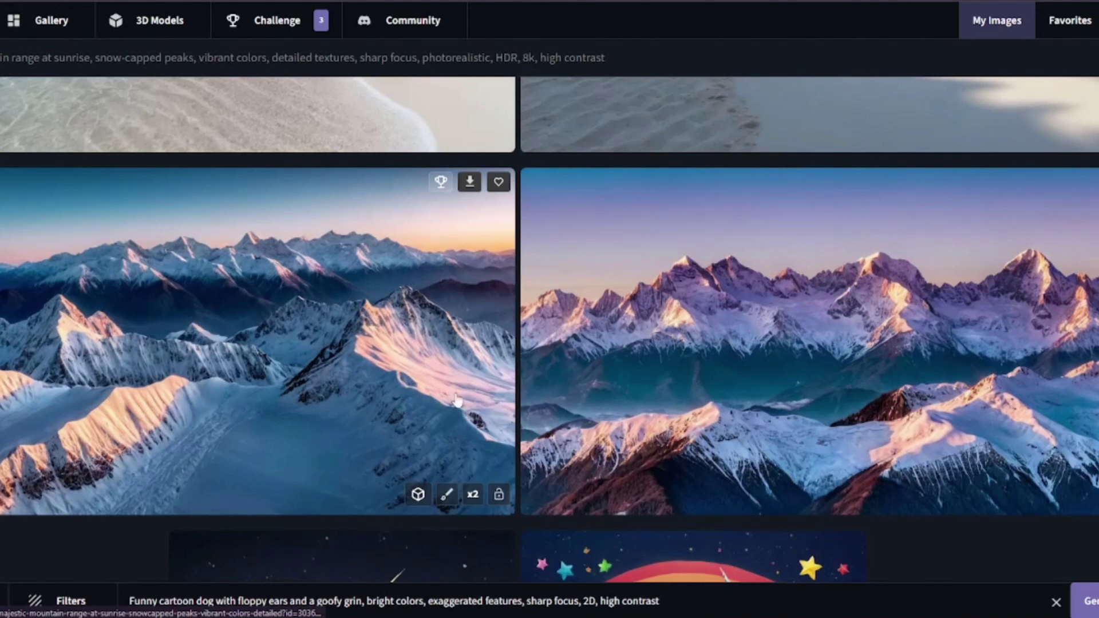
- View both serene beach images at full size and review the scene description and quality keywords in their prompt
{"action": "scroll", "coordinate": [326, 356], "scroll_direction": "up", "scroll_amount": 5}
{"action": "scroll", "coordinate": [326, 304], "scroll_direction": "up", "scroll_amount": 3}
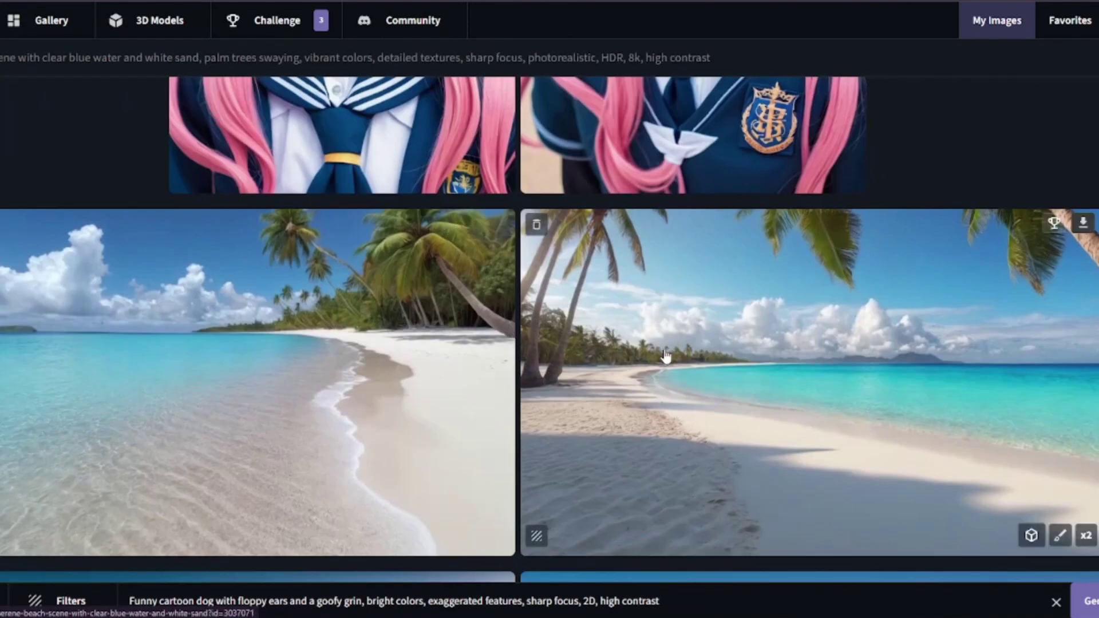
{"action": "left_click", "coordinate": [696, 375]}
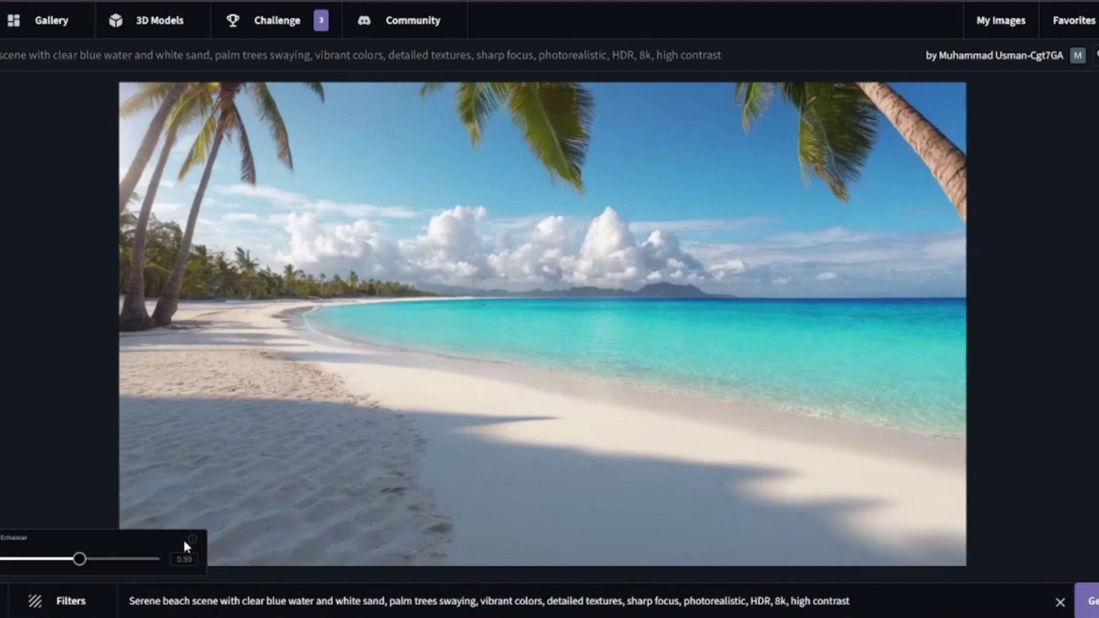
{"action": "left_click_drag", "start_coordinate": [142, 604], "coordinate": [379, 606]}
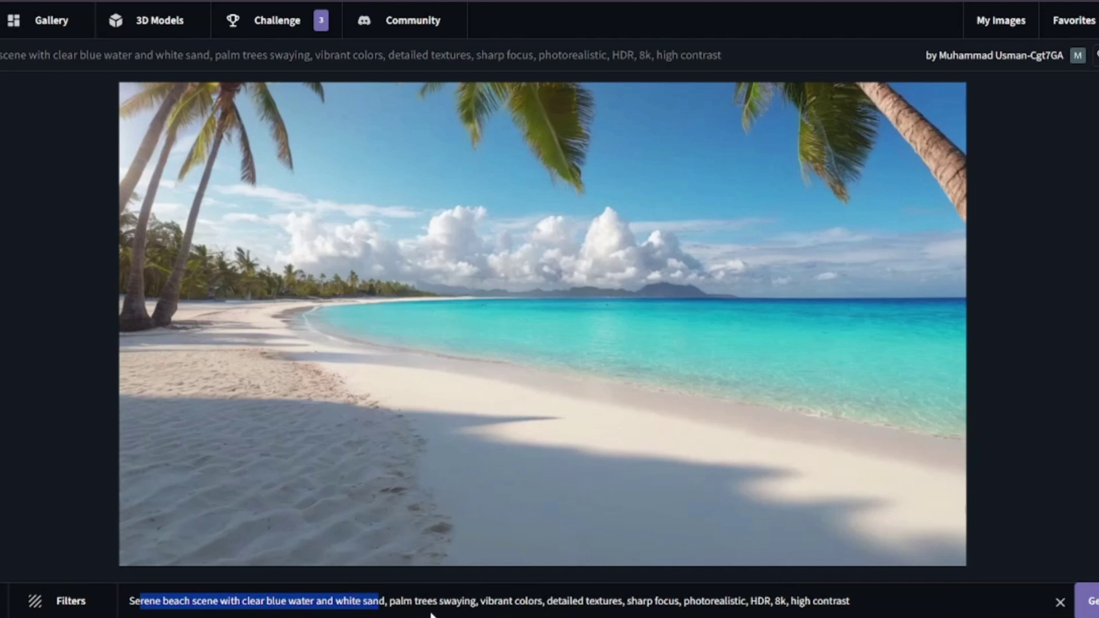
{"action": "left_click_drag", "start_coordinate": [853, 601], "coordinate": [545, 602]}
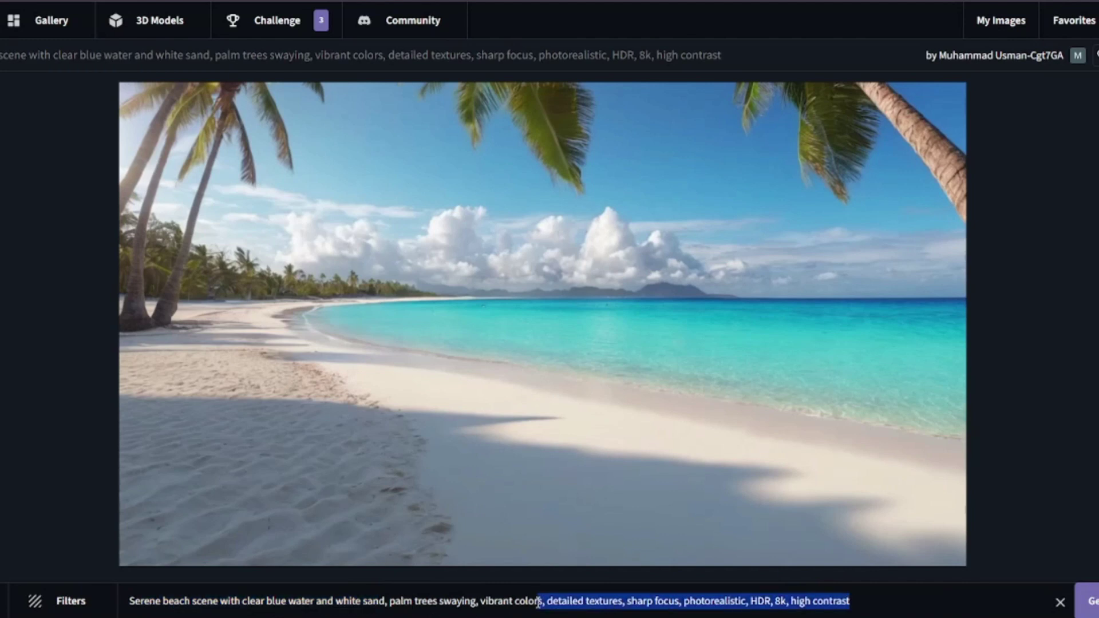
{"action": "left_click", "coordinate": [321, 380]}
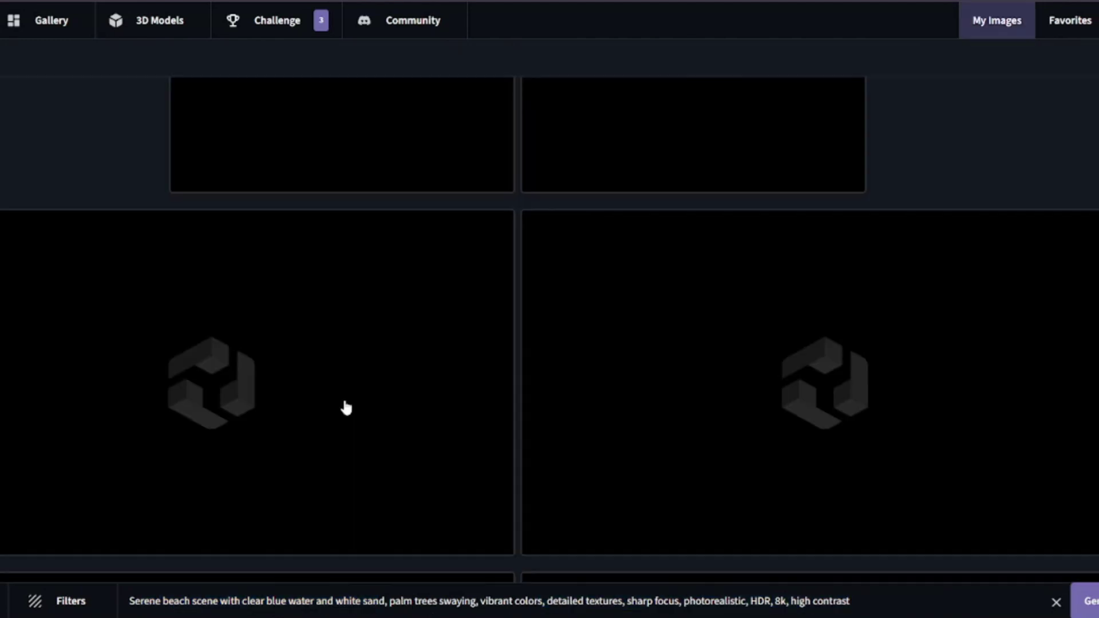
{"action": "left_click", "coordinate": [510, 356]}
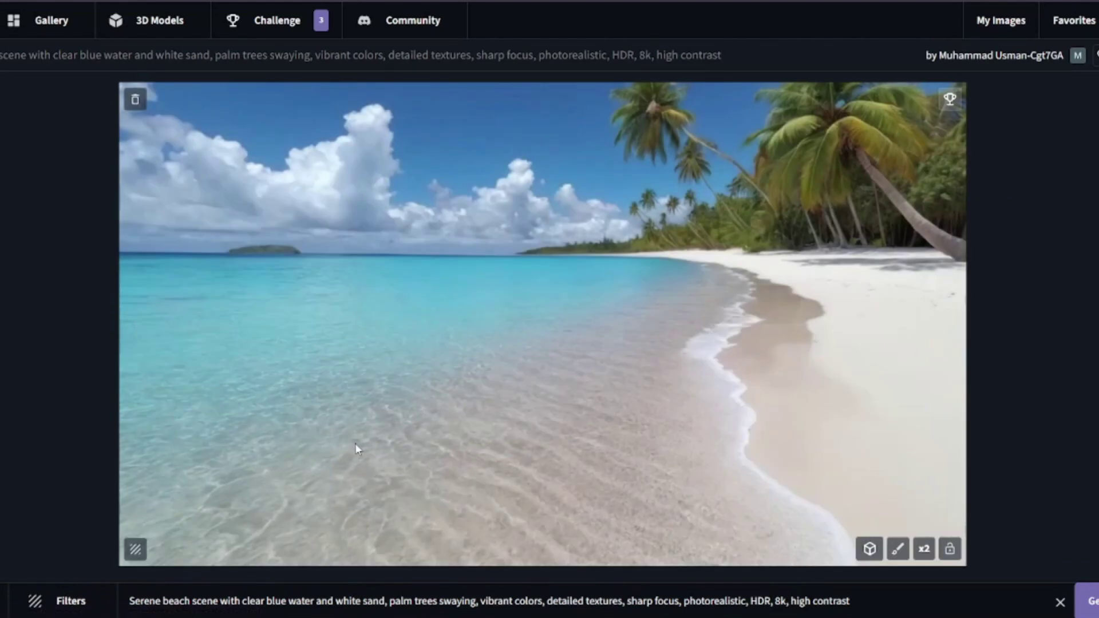
{"action": "left_click", "coordinate": [422, 331]}
- Clear the funny cartoon dog prompt from the image description
{"action": "scroll", "coordinate": [493, 366], "scroll_direction": "down", "scroll_amount": 1}
{"action": "scroll", "coordinate": [499, 341], "scroll_direction": "down", "scroll_amount": 1}
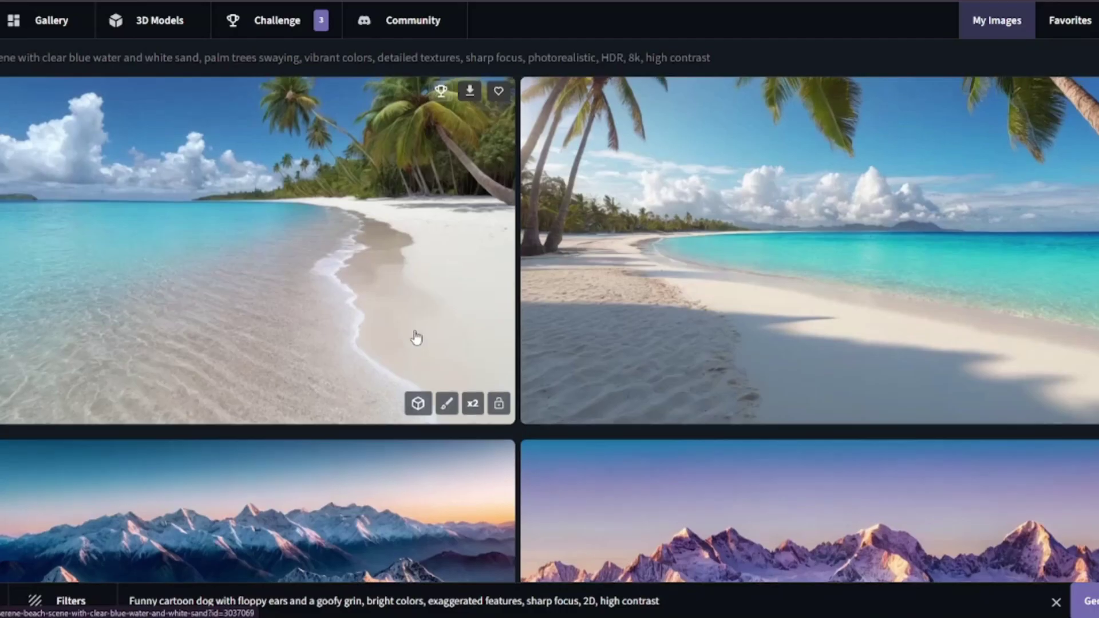
{"action": "scroll", "coordinate": [416, 338], "scroll_direction": "up", "scroll_amount": 4}
{"action": "scroll", "coordinate": [416, 338], "scroll_direction": "down", "scroll_amount": 3}
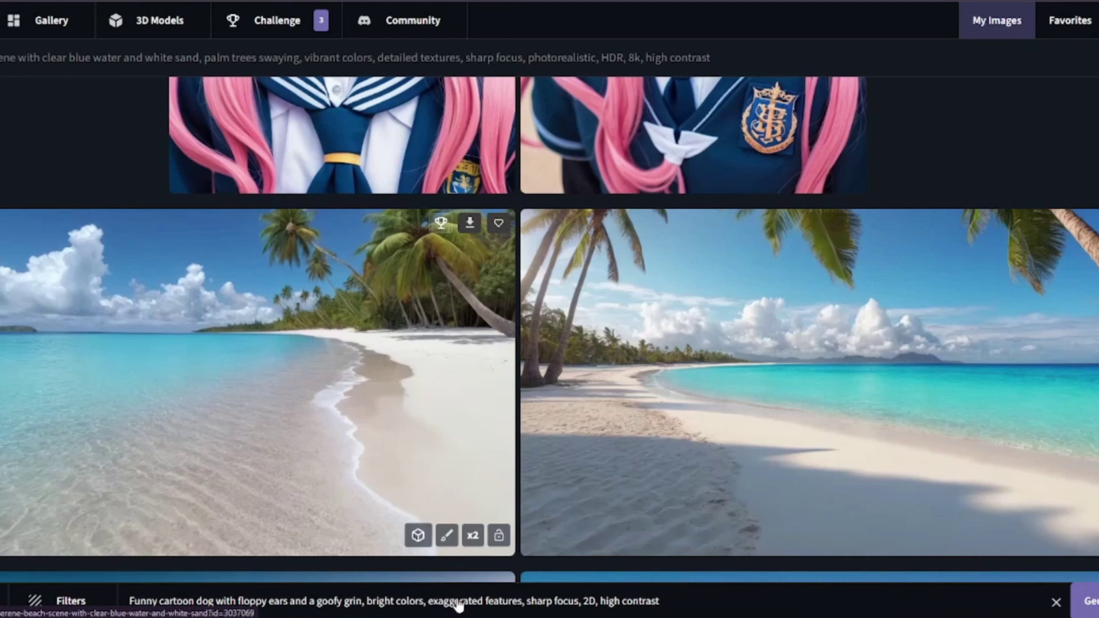
{"action": "triple_click", "coordinate": [456, 599]}
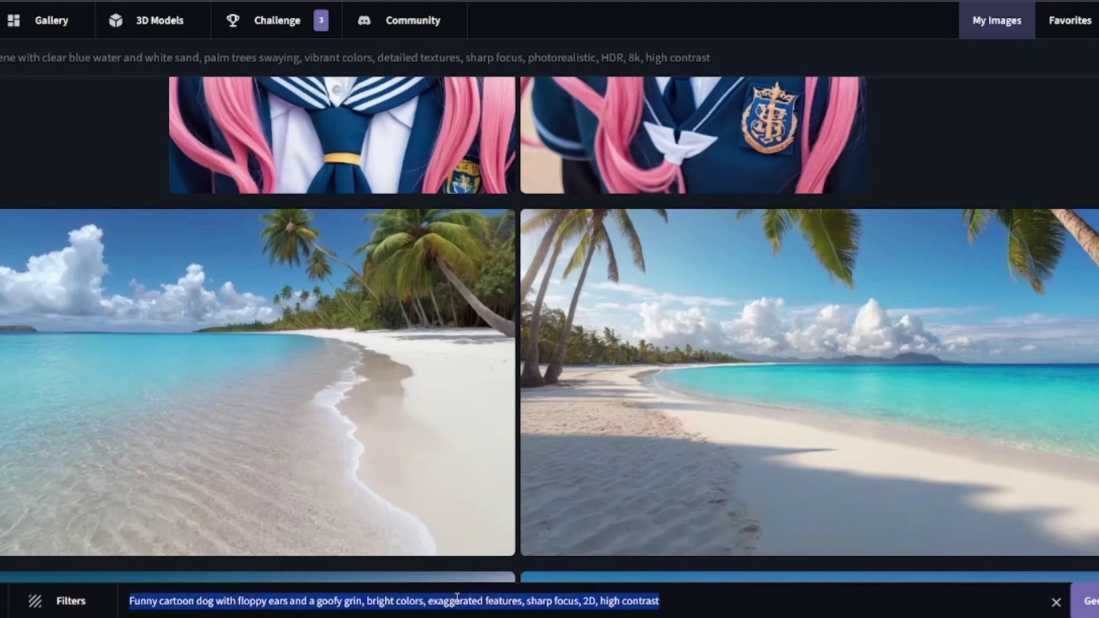
{"action": "key", "text": "BackSpace"}
- View the pink-haired anime girl in school uniform and the long-haired anime warrior in armor at full size
{"action": "scroll", "coordinate": [436, 401], "scroll_direction": "up", "scroll_amount": 5}
{"action": "left_click", "coordinate": [413, 423]}
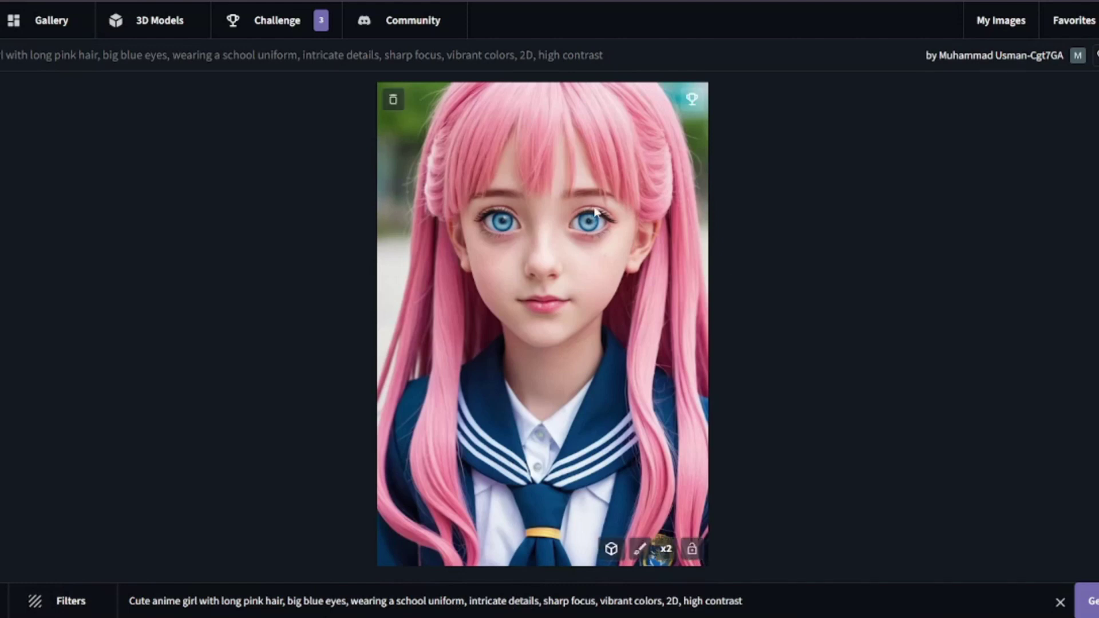
{"action": "key", "text": "Escape"}
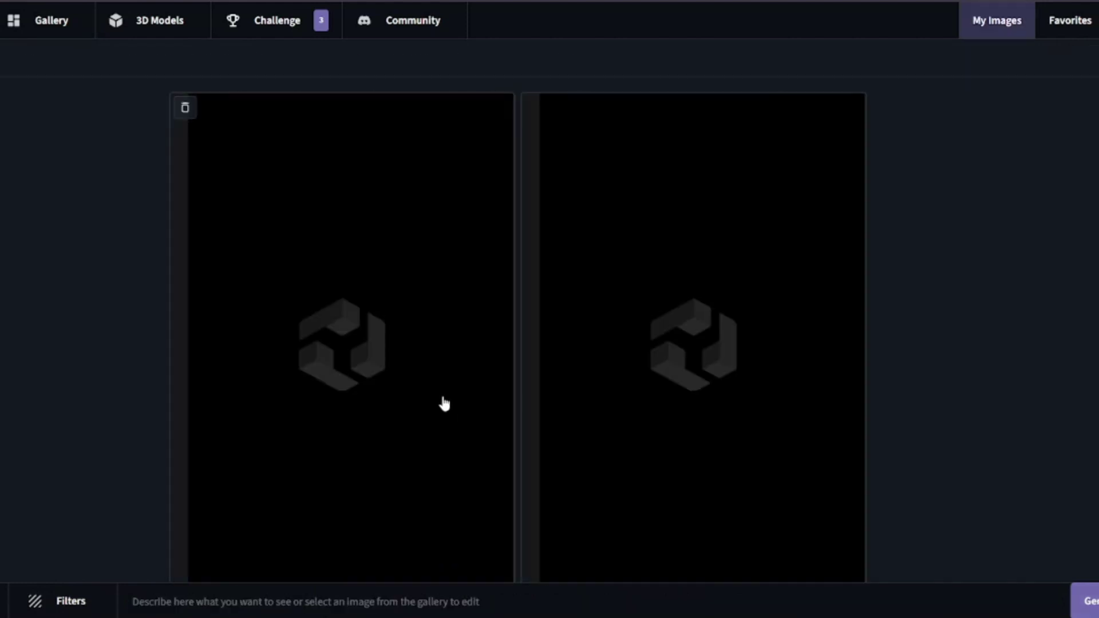
{"action": "scroll", "coordinate": [543, 443], "scroll_direction": "up", "scroll_amount": 1}
{"action": "scroll", "coordinate": [542, 442], "scroll_direction": "up", "scroll_amount": 8}
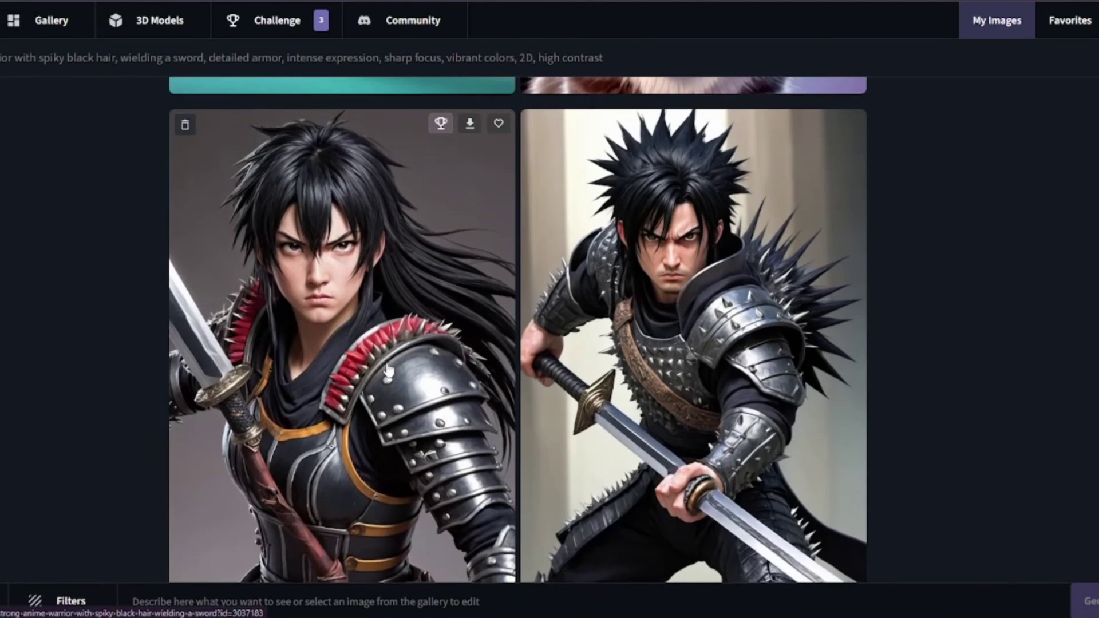
{"action": "left_click", "coordinate": [352, 317]}
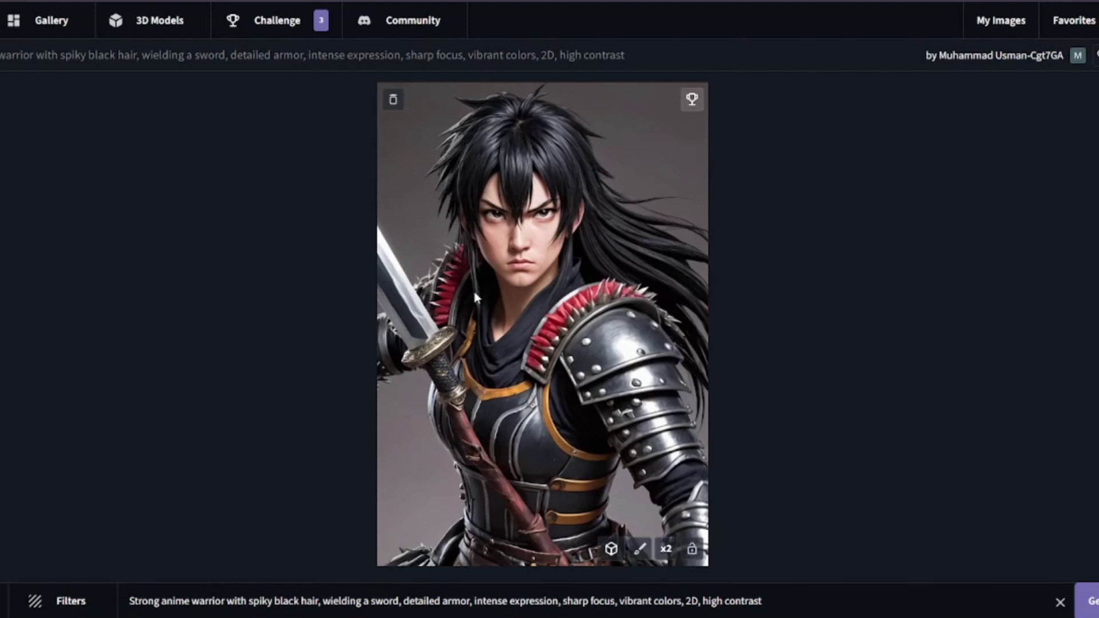
- Close the full-size warrior image and compare the armored anime warriors and pink-haired girls in the image collection
{"action": "left_click", "coordinate": [458, 363]}
{"action": "scroll", "coordinate": [532, 370], "scroll_direction": "down", "scroll_amount": 5}
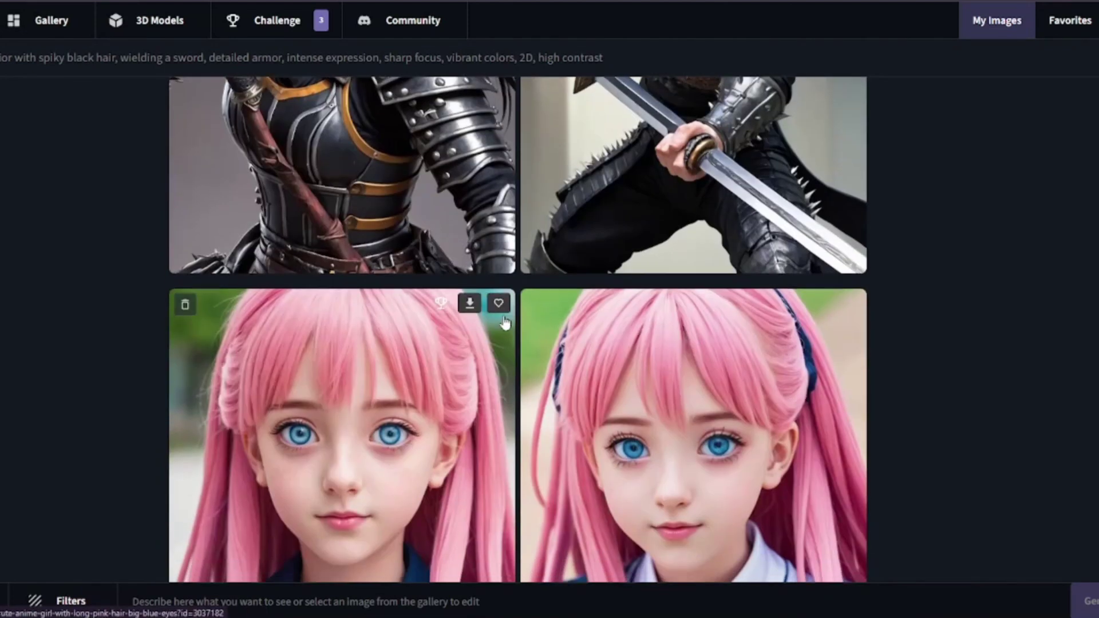
{"action": "scroll", "coordinate": [572, 307], "scroll_direction": "up", "scroll_amount": 3}
{"action": "scroll", "coordinate": [581, 303], "scroll_direction": "up", "scroll_amount": 1}
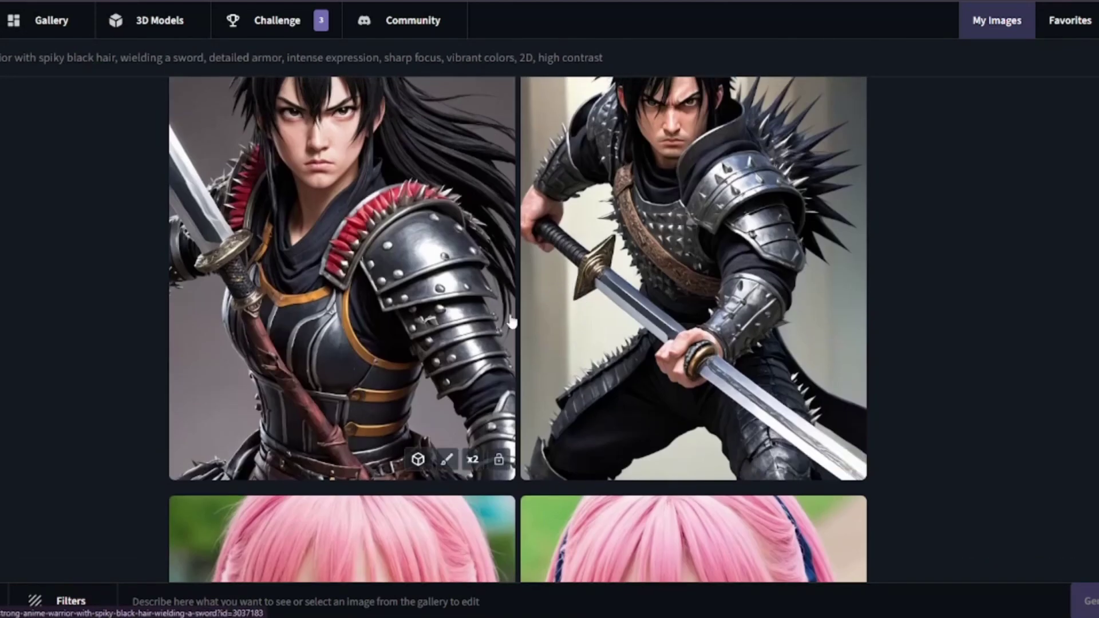
{"action": "scroll", "coordinate": [513, 321], "scroll_direction": "up", "scroll_amount": 1}
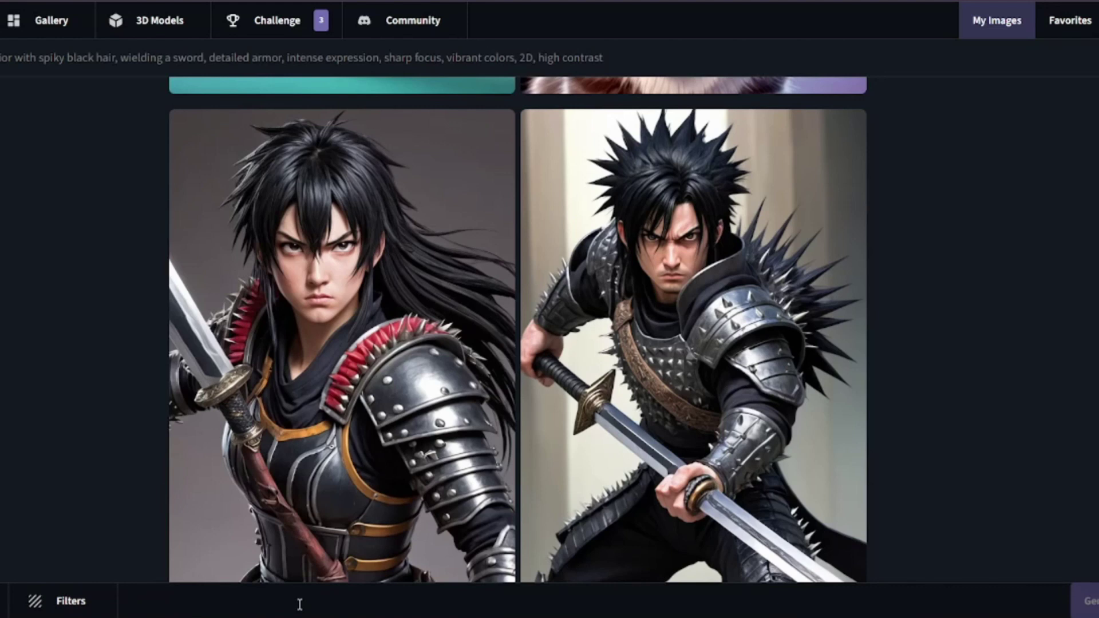
{"action": "type", "text": "dasdsmv"}
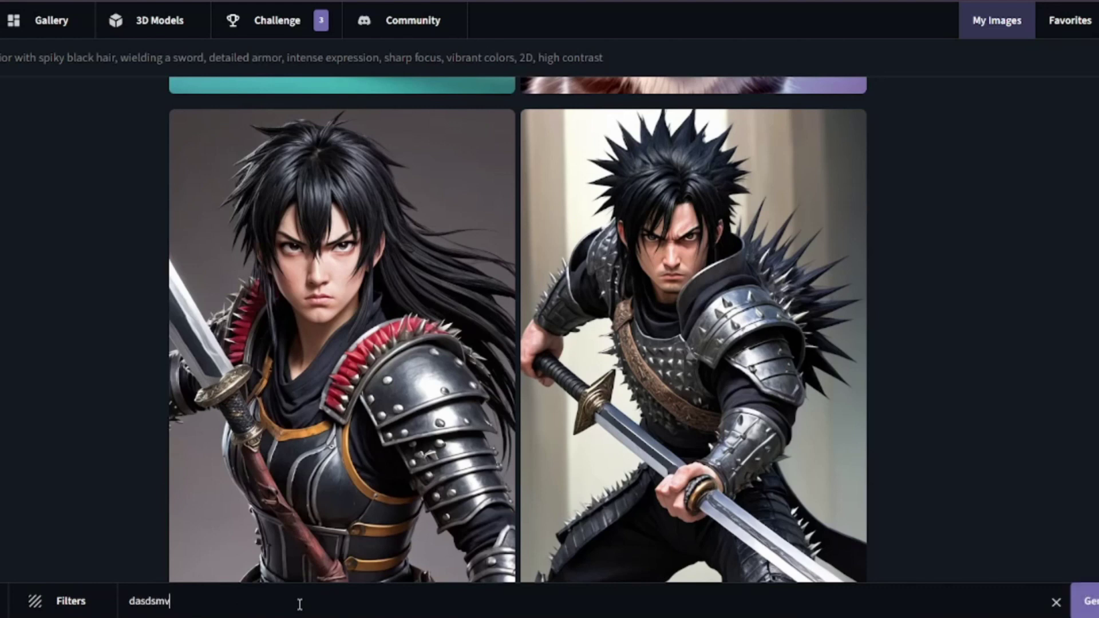
{"action": "key", "text": "BackSpace"}
{"action": "key", "text": "BackSpace"}
{"action": "key", "text": "BackSpace"}
{"action": "key", "text": "BackSpace"}
{"action": "key", "text": "BackSpace"}
{"action": "key", "text": "BackSpace"}
{"action": "key", "text": "BackSpace"}
- View both cheerful cartoon cat images with bow ties at full size and review their prompt
{"action": "scroll", "coordinate": [336, 326], "scroll_direction": "up", "scroll_amount": 5}
{"action": "left_click", "coordinate": [356, 366]}
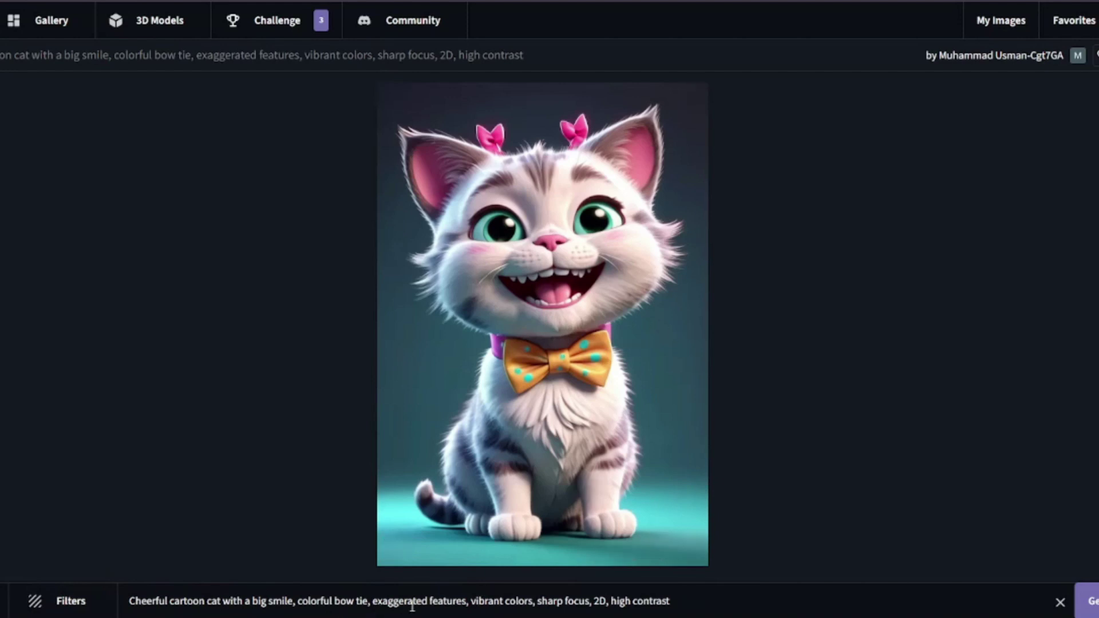
{"action": "mouse_move", "coordinate": [620, 328]}
{"action": "left_click", "coordinate": [149, 366]}
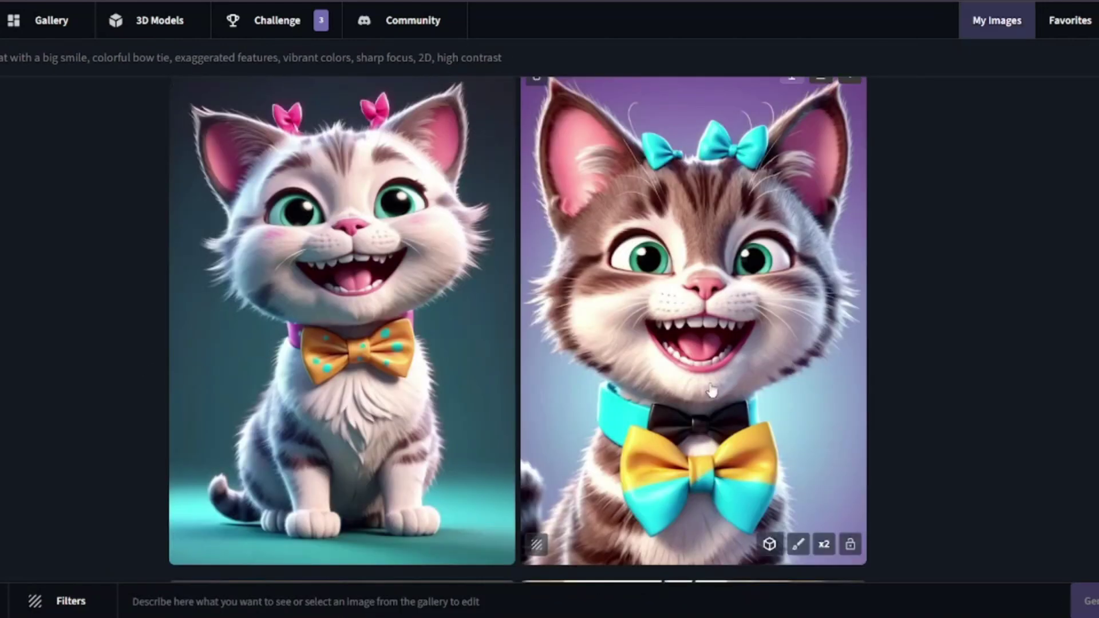
{"action": "left_click", "coordinate": [538, 263]}
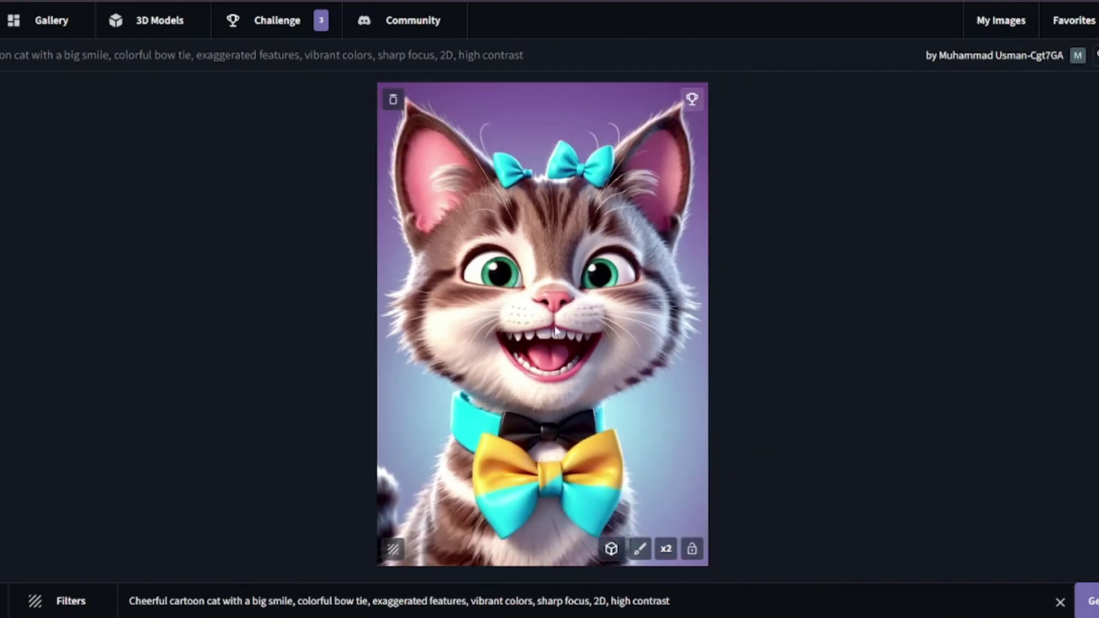
{"action": "left_click", "coordinate": [486, 319]}
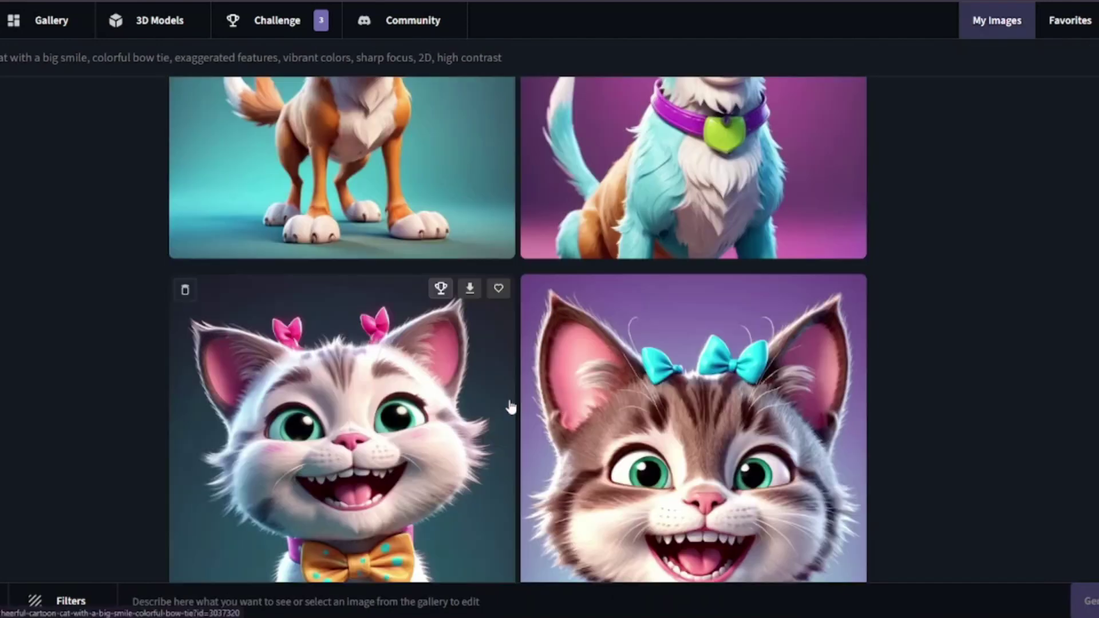
- View both funny cartoon dog images at full size and review the floppy ears and goofy grin wording in their prompt
{"action": "scroll", "coordinate": [510, 405], "scroll_direction": "up", "scroll_amount": 5}
{"action": "left_click", "coordinate": [496, 475]}
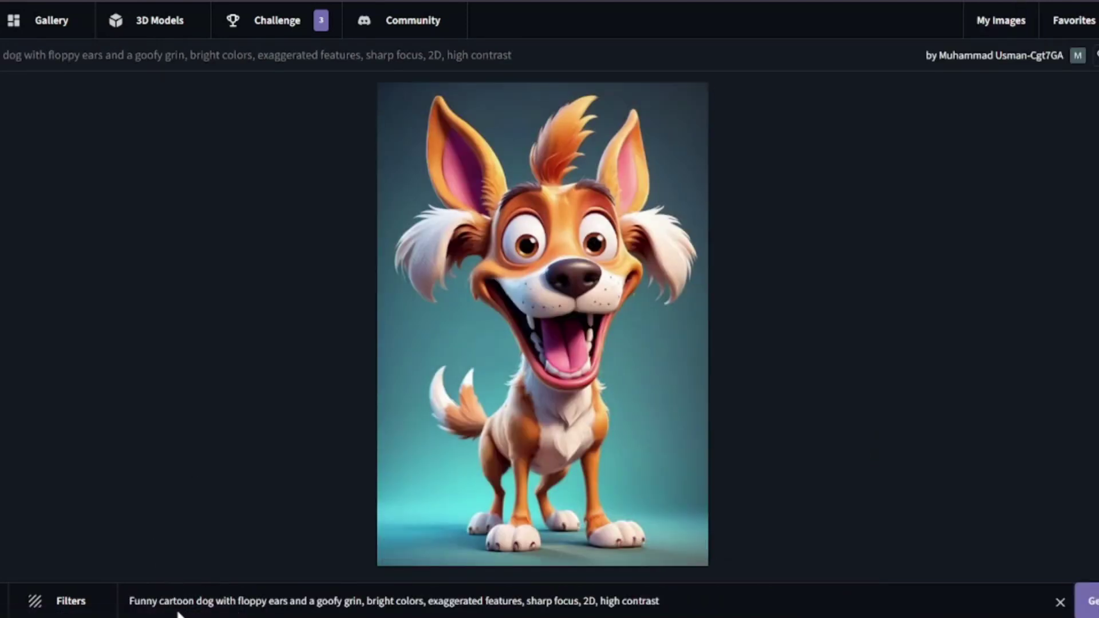
{"action": "left_click_drag", "start_coordinate": [207, 608], "coordinate": [357, 604]}
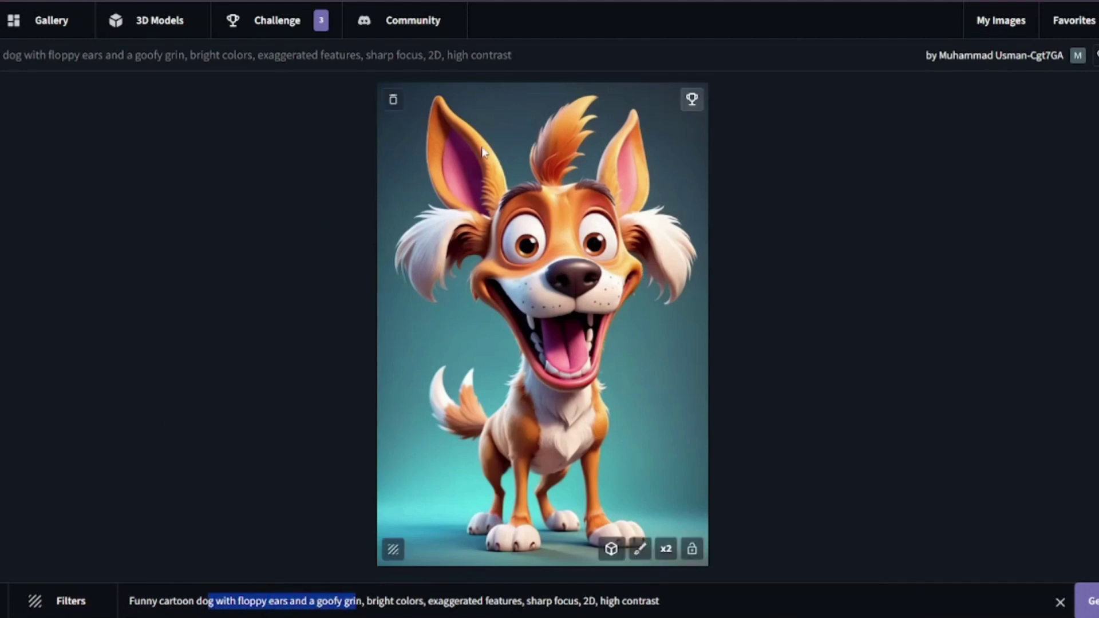
{"action": "left_click", "coordinate": [571, 384]}
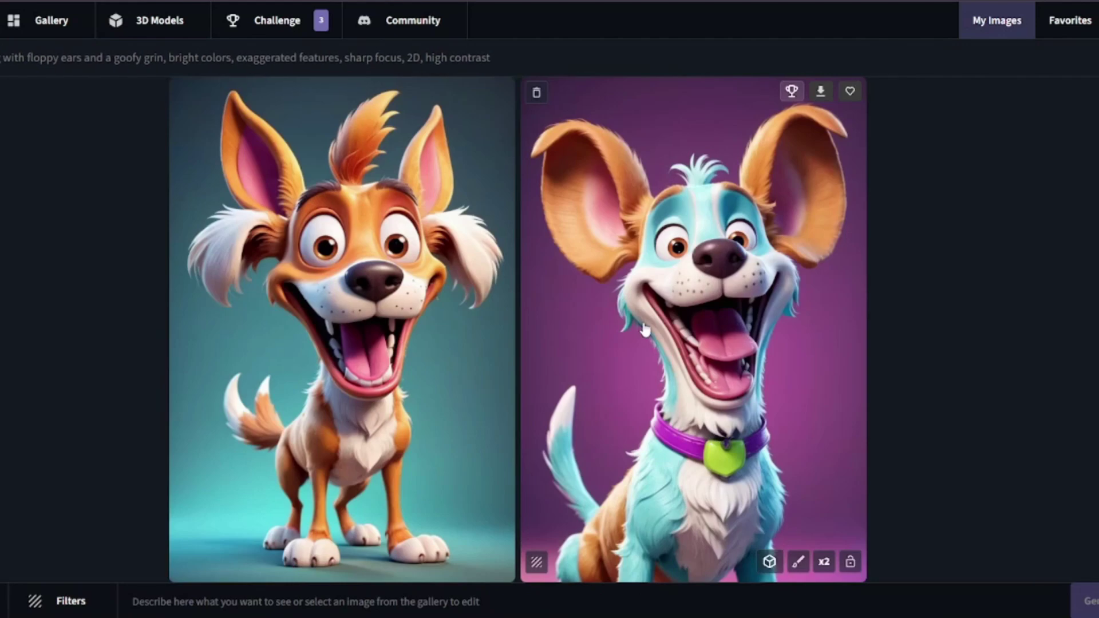
{"action": "left_click", "coordinate": [573, 384]}
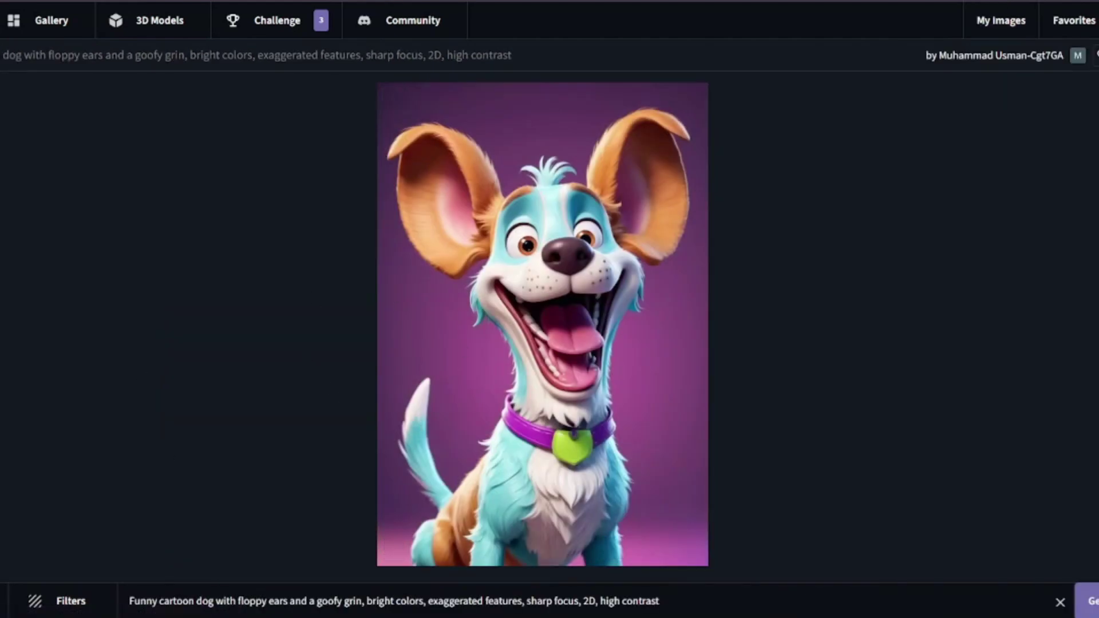
{"action": "key", "text": "Escape"}
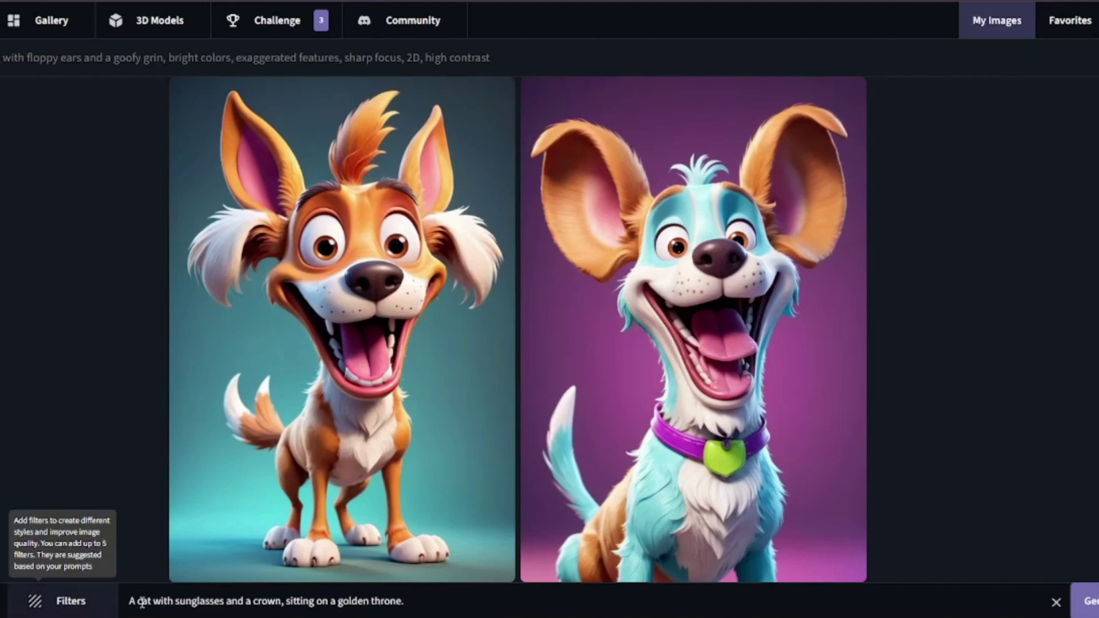
- Generate images from "A cat with sunglasses and a crown, sitting on a golden throne." with the Royal, Golden and Fur filters
{"action": "left_click_drag", "start_coordinate": [135, 602], "coordinate": [356, 604]}
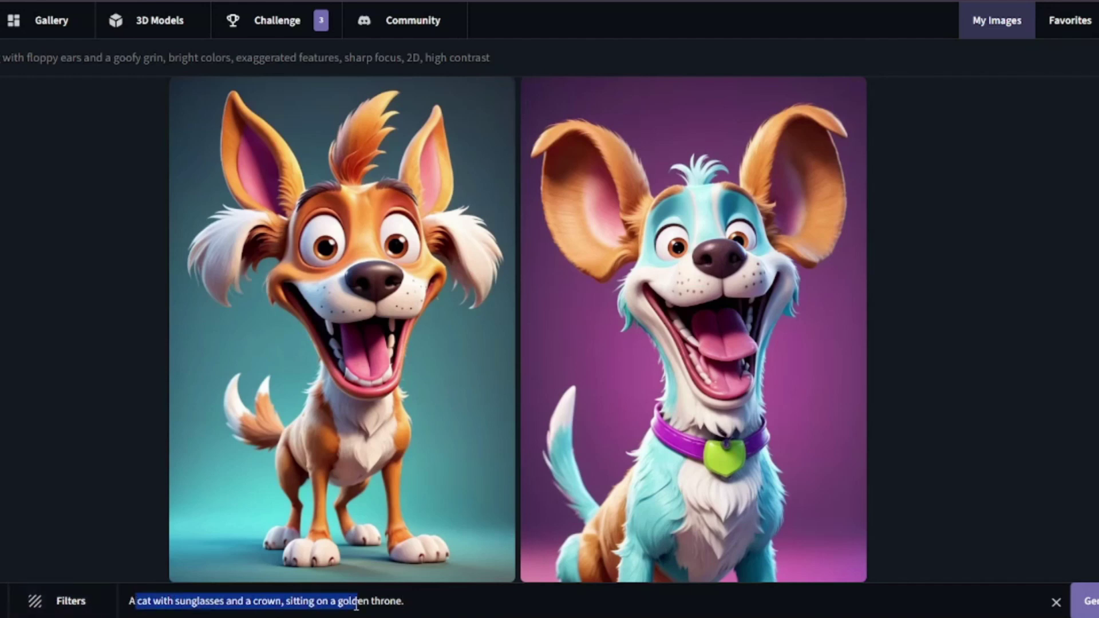
{"action": "left_click", "coordinate": [428, 607]}
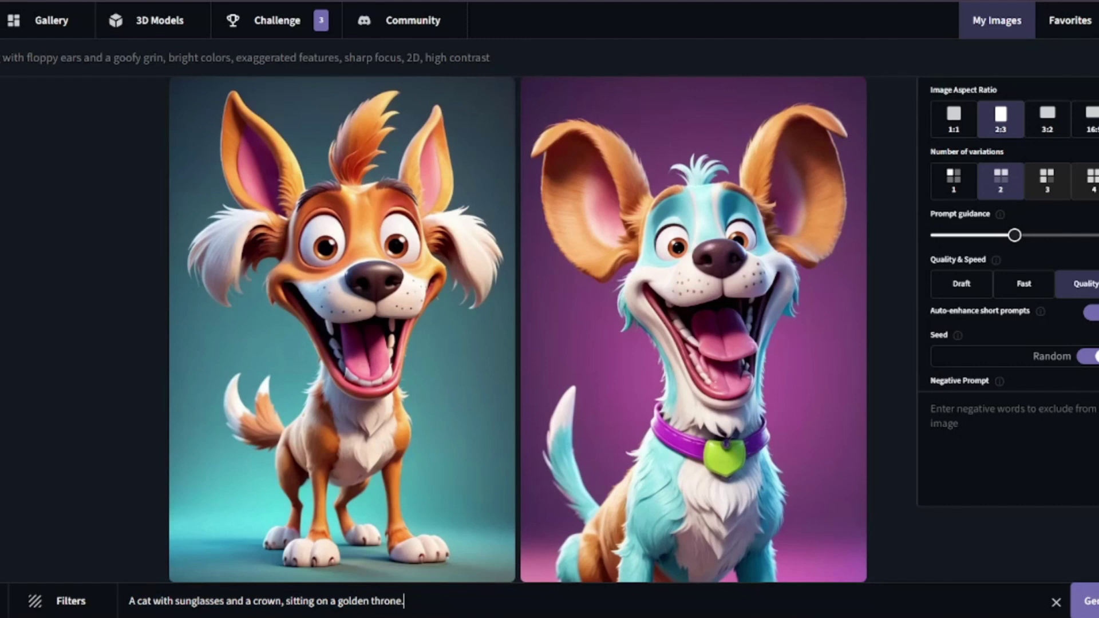
{"action": "left_click", "coordinate": [70, 608]}
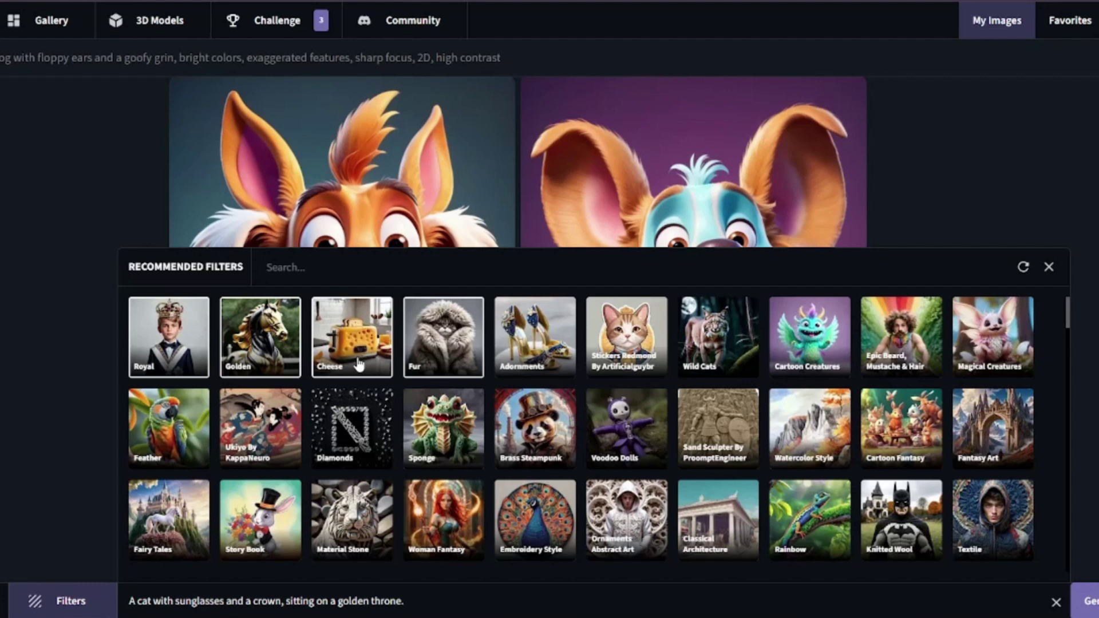
{"action": "left_click", "coordinate": [68, 483]}
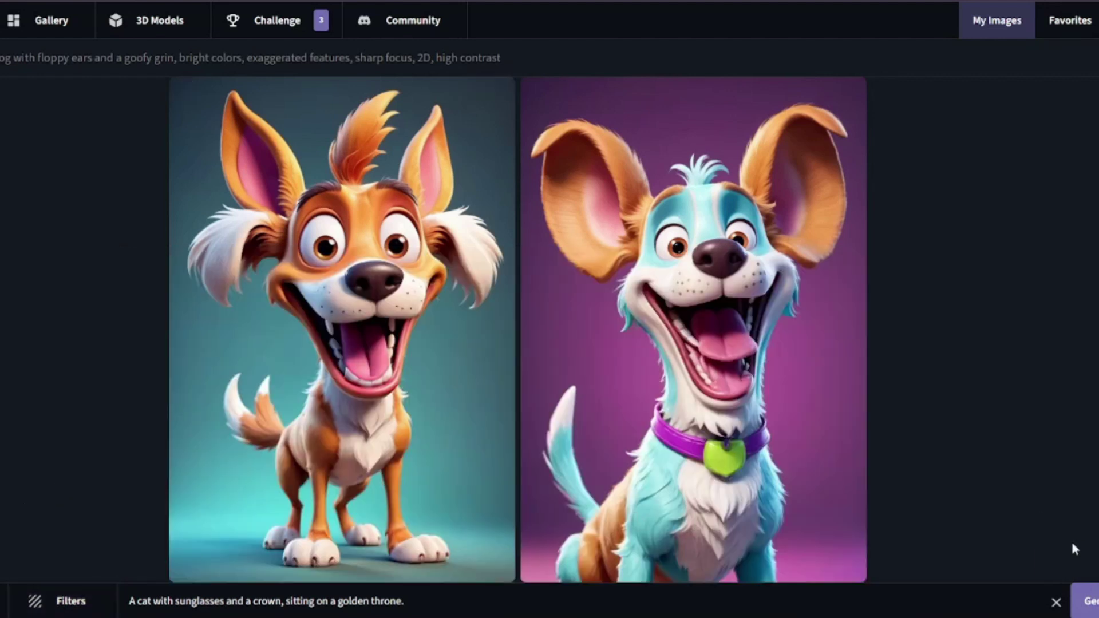
{"action": "left_click", "coordinate": [1084, 601]}
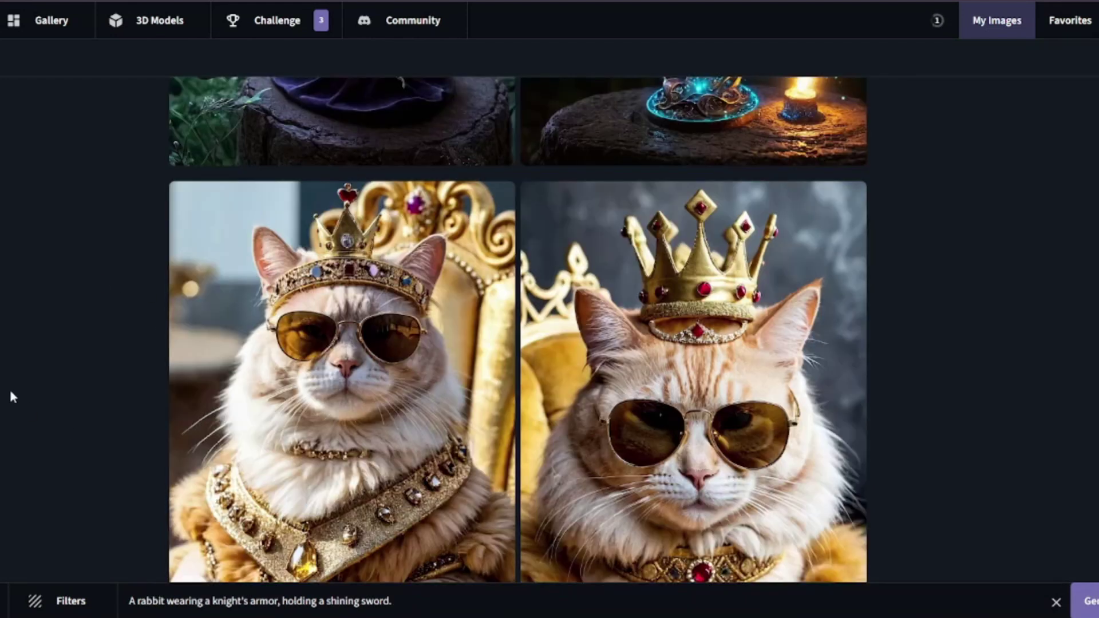
- View both images of the crowned cat with sunglasses at full size
{"action": "scroll", "coordinate": [57, 395], "scroll_direction": "down", "scroll_amount": 2}
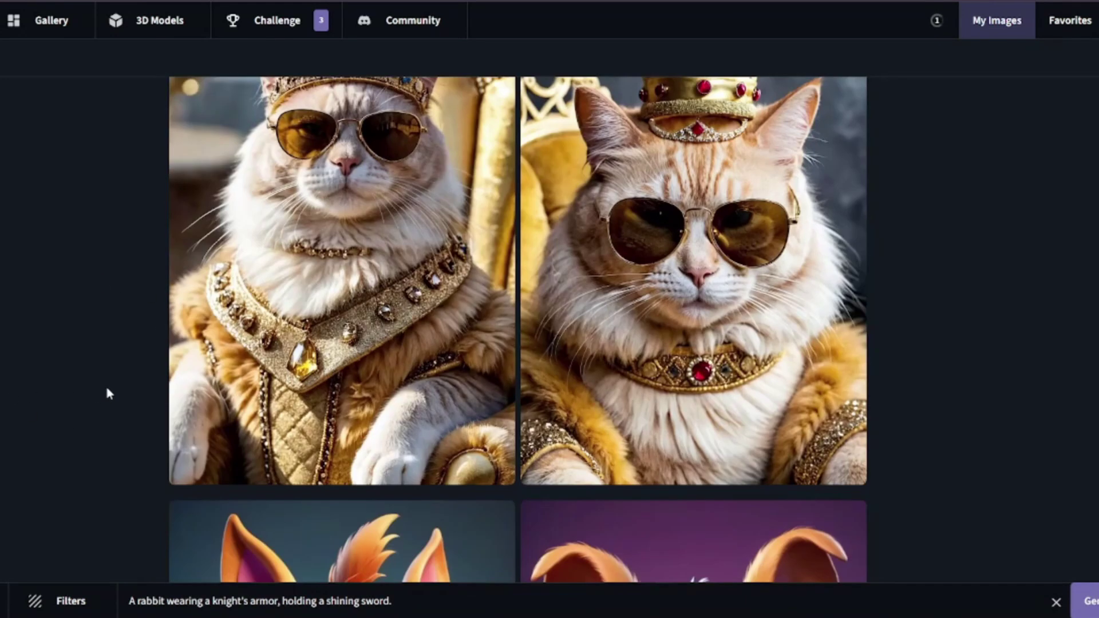
{"action": "left_click", "coordinate": [422, 204]}
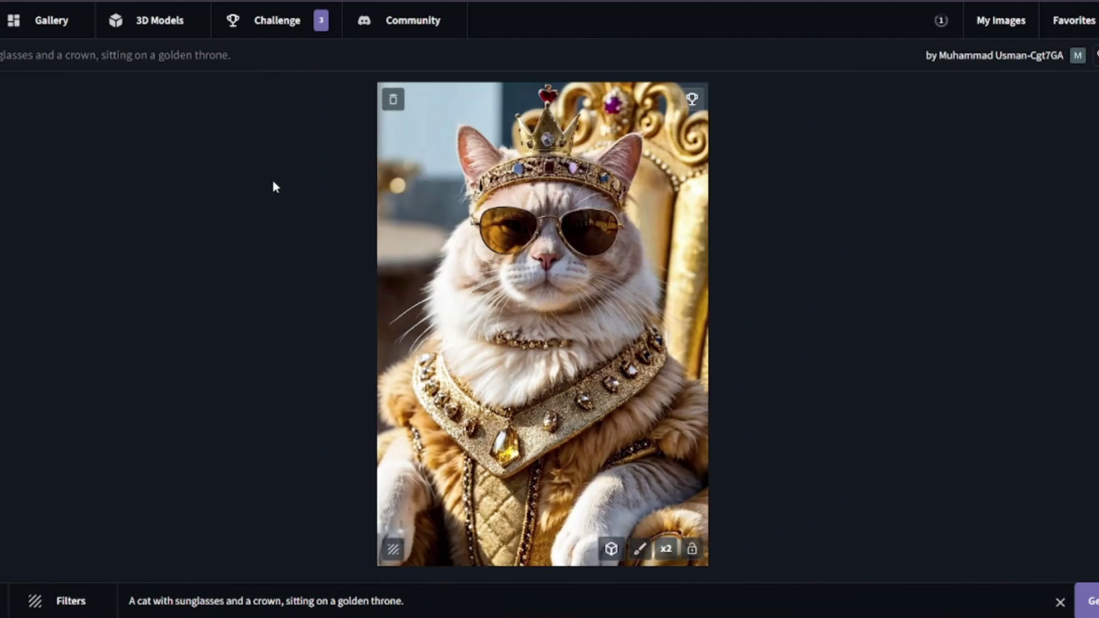
{"action": "key", "text": "Escape"}
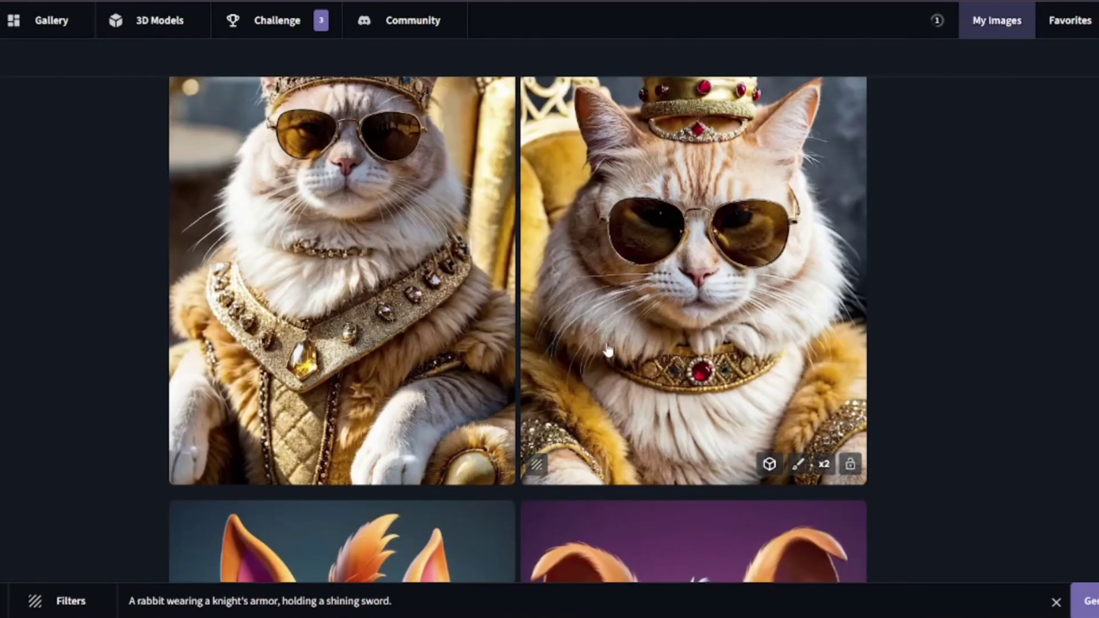
{"action": "left_click", "coordinate": [728, 293]}
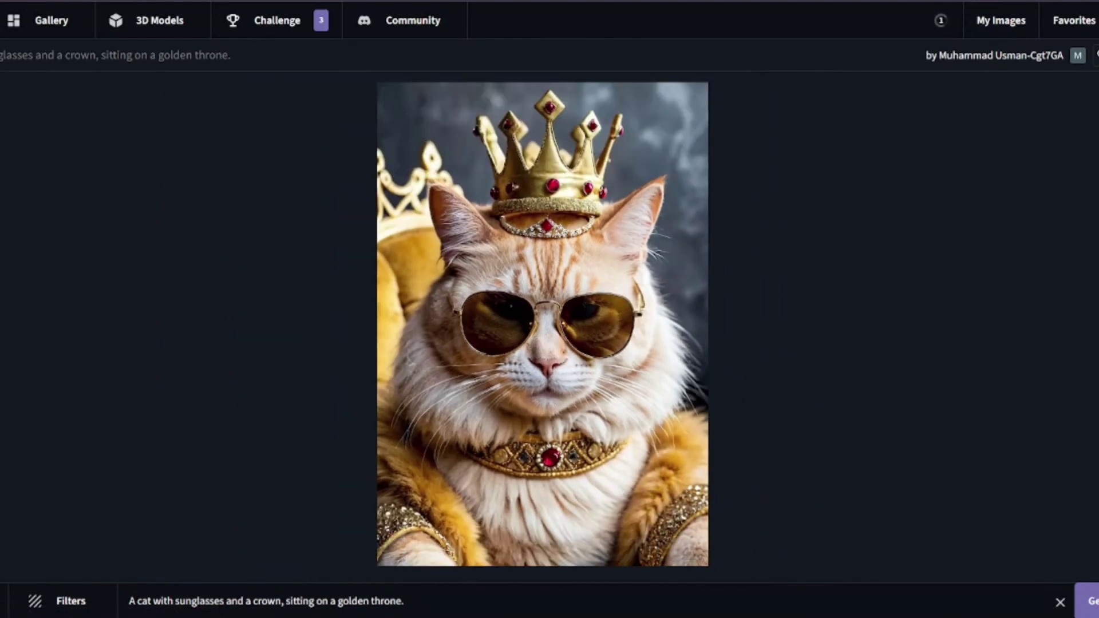
{"action": "key", "text": "Escape"}
- View both images of the dragonfly with a wizard hat at full size
{"action": "scroll", "coordinate": [286, 350], "scroll_direction": "up", "scroll_amount": 5}
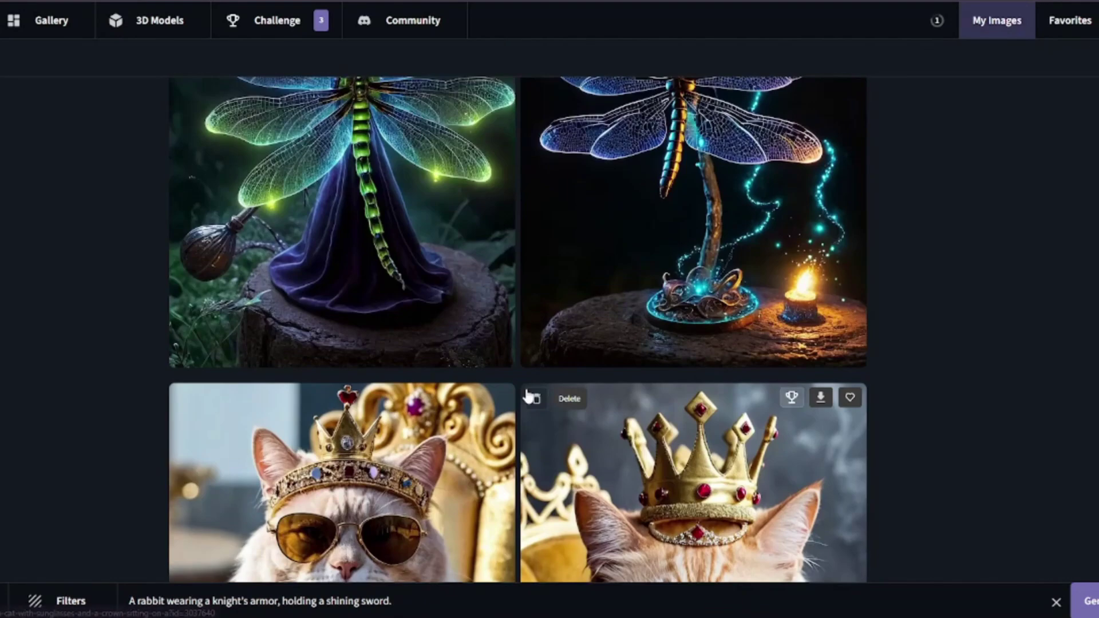
{"action": "left_click", "coordinate": [385, 389]}
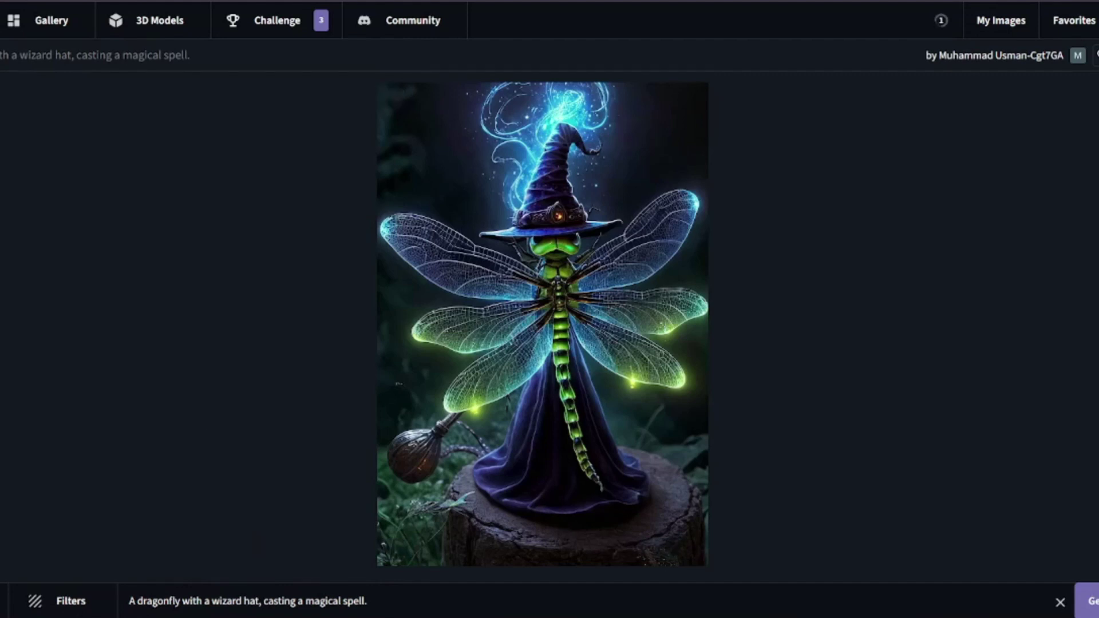
{"action": "key", "text": "Escape"}
{"action": "left_click", "coordinate": [662, 314]}
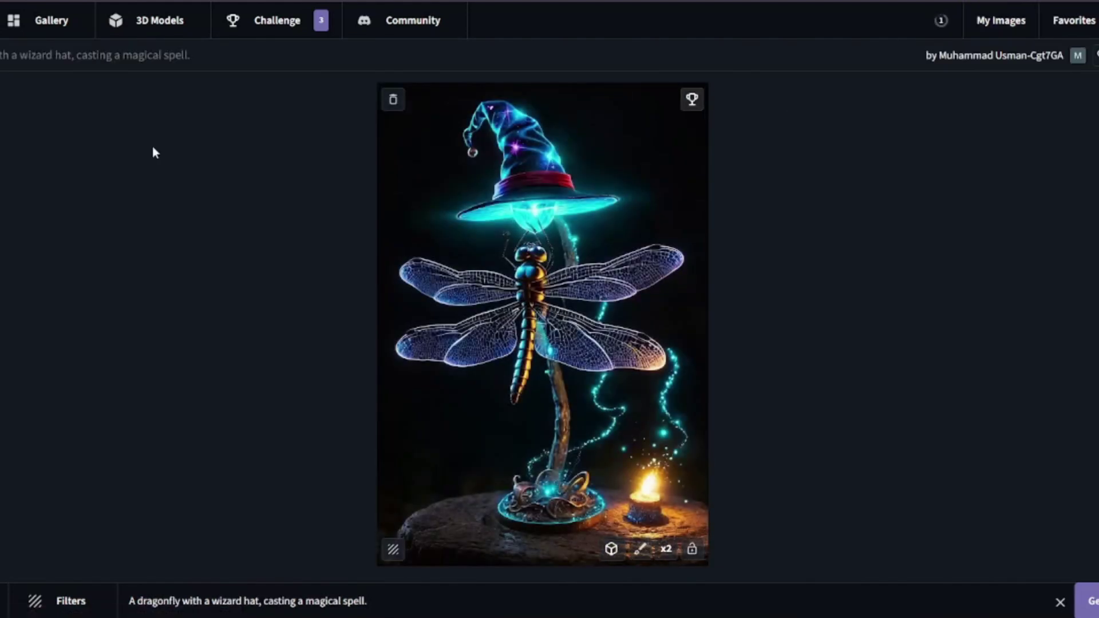
{"action": "left_click", "coordinate": [37, 244]}
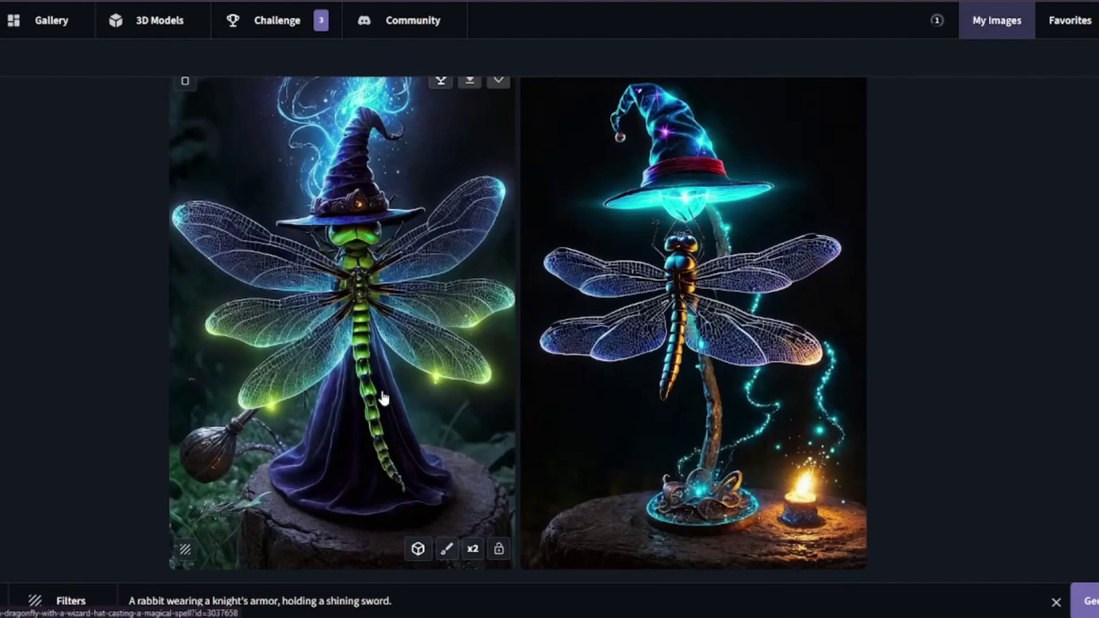
- View the image of the fairy-winged dog with the butterfly-tipped wand at full size
{"action": "scroll", "coordinate": [385, 397], "scroll_direction": "down", "scroll_amount": 10}
{"action": "left_click", "coordinate": [394, 320]}
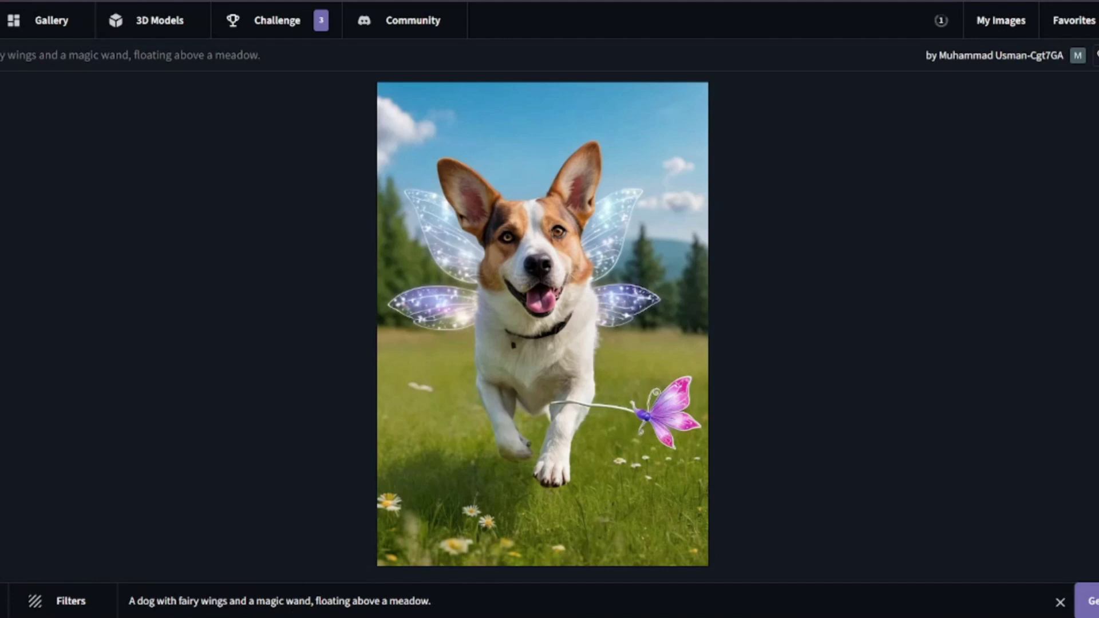
{"action": "left_click", "coordinate": [255, 372]}
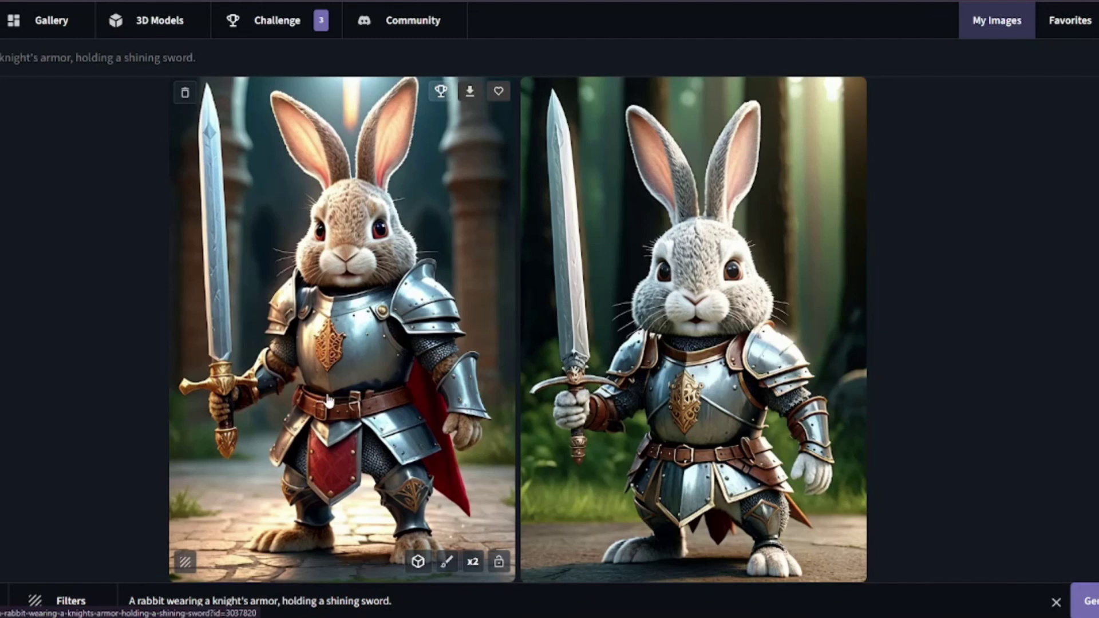
- Look over the rabbit knight, fairy-winged dog and wizard dragonfly images in the image collection
{"action": "scroll", "coordinate": [328, 400], "scroll_direction": "down", "scroll_amount": 1}
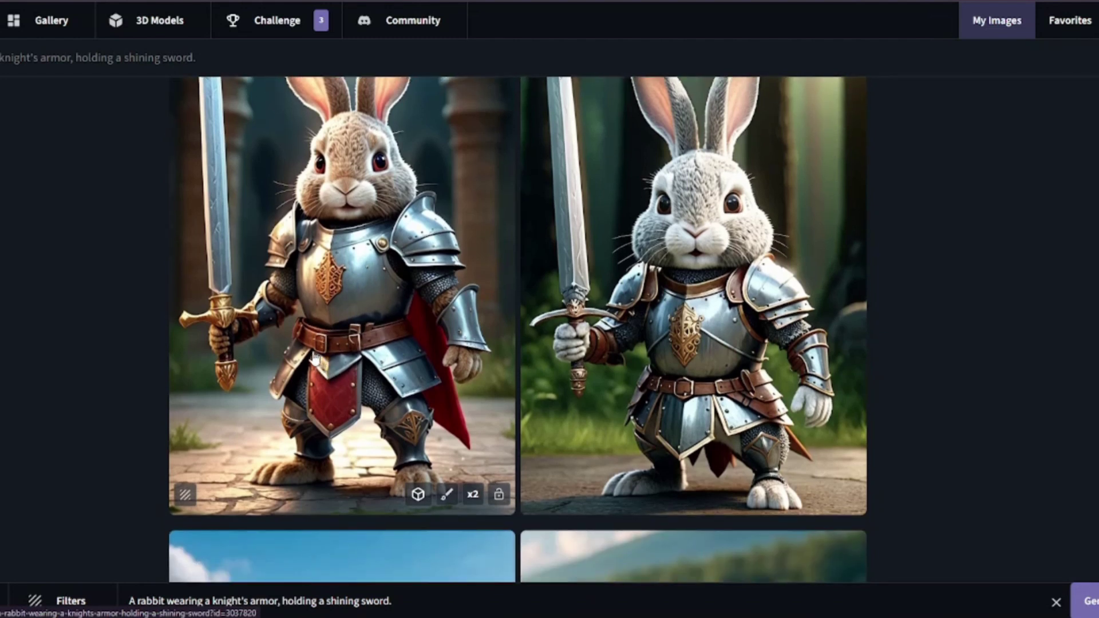
{"action": "scroll", "coordinate": [316, 359], "scroll_direction": "up", "scroll_amount": 1}
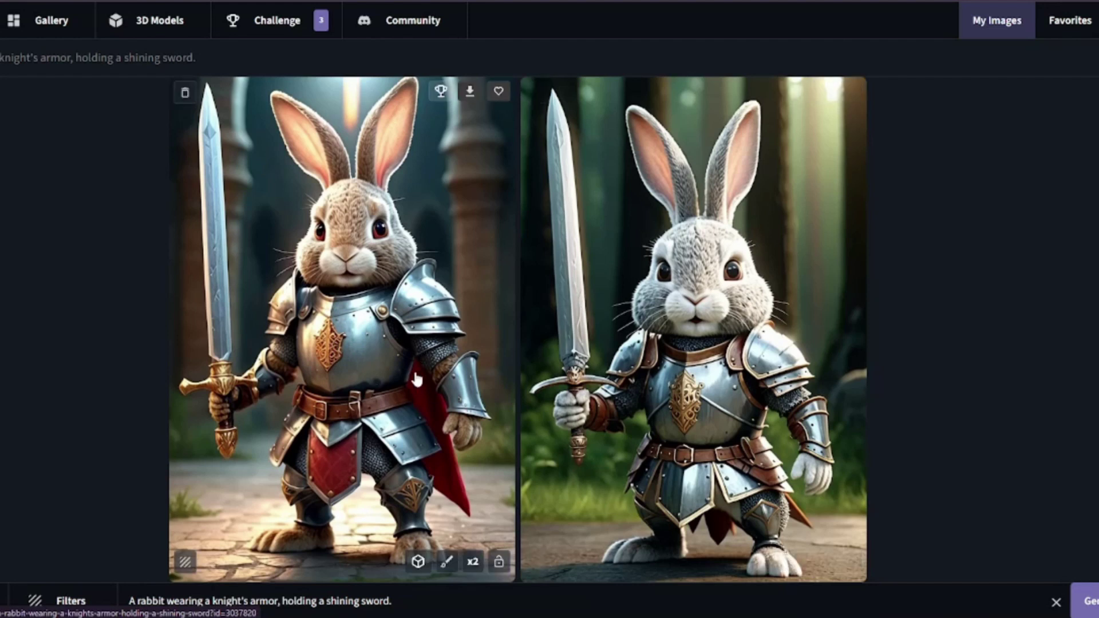
{"action": "scroll", "coordinate": [416, 378], "scroll_direction": "down", "scroll_amount": 20}
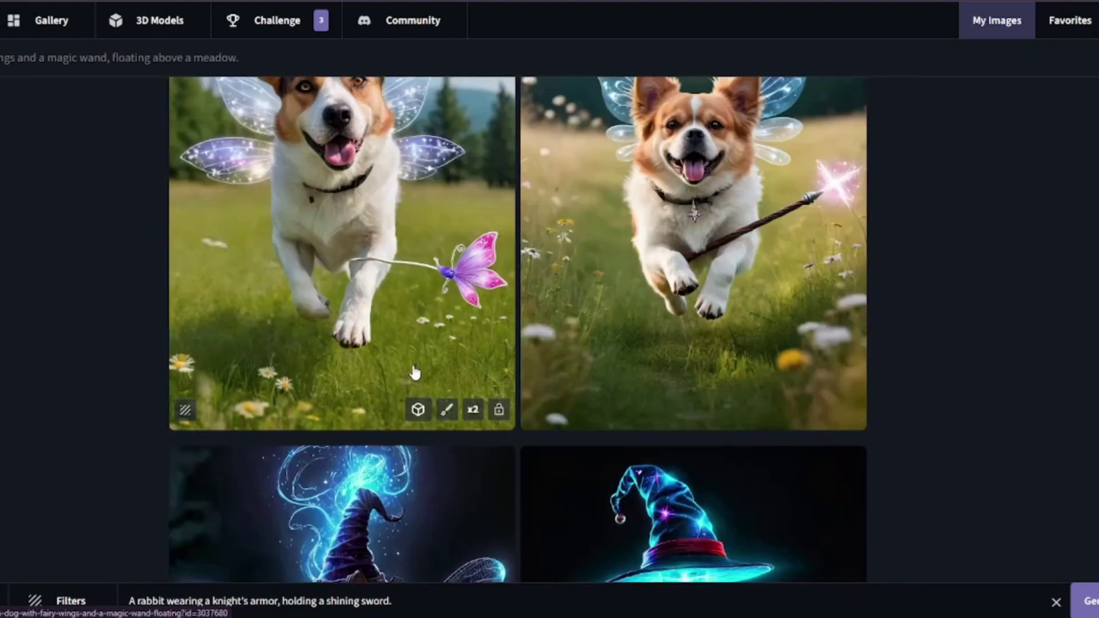
{"action": "scroll", "coordinate": [416, 373], "scroll_direction": "up", "scroll_amount": 20}
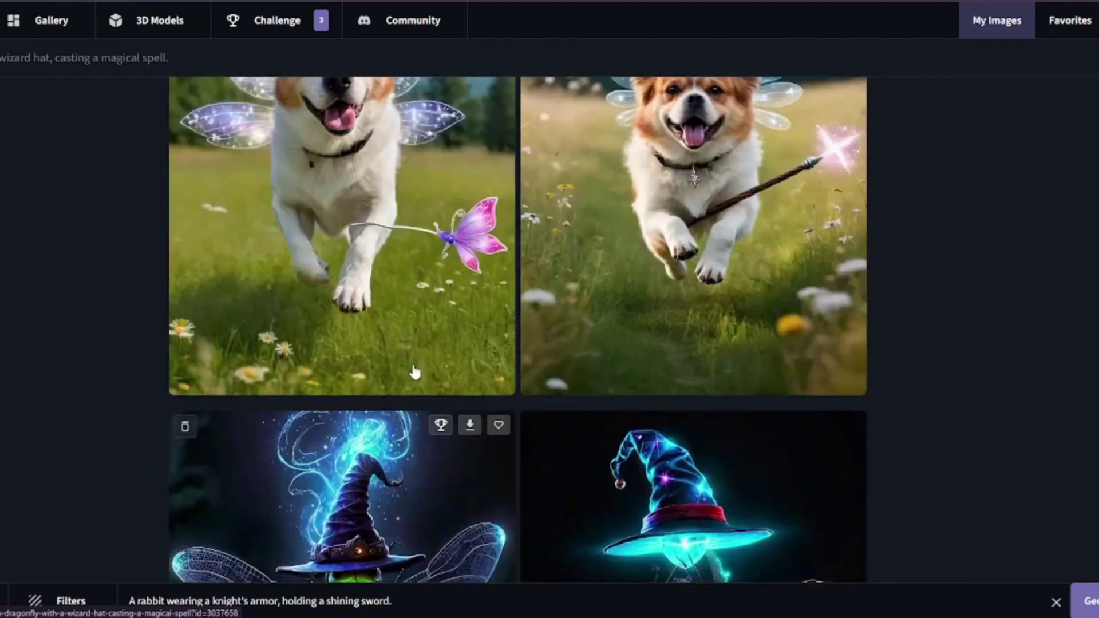